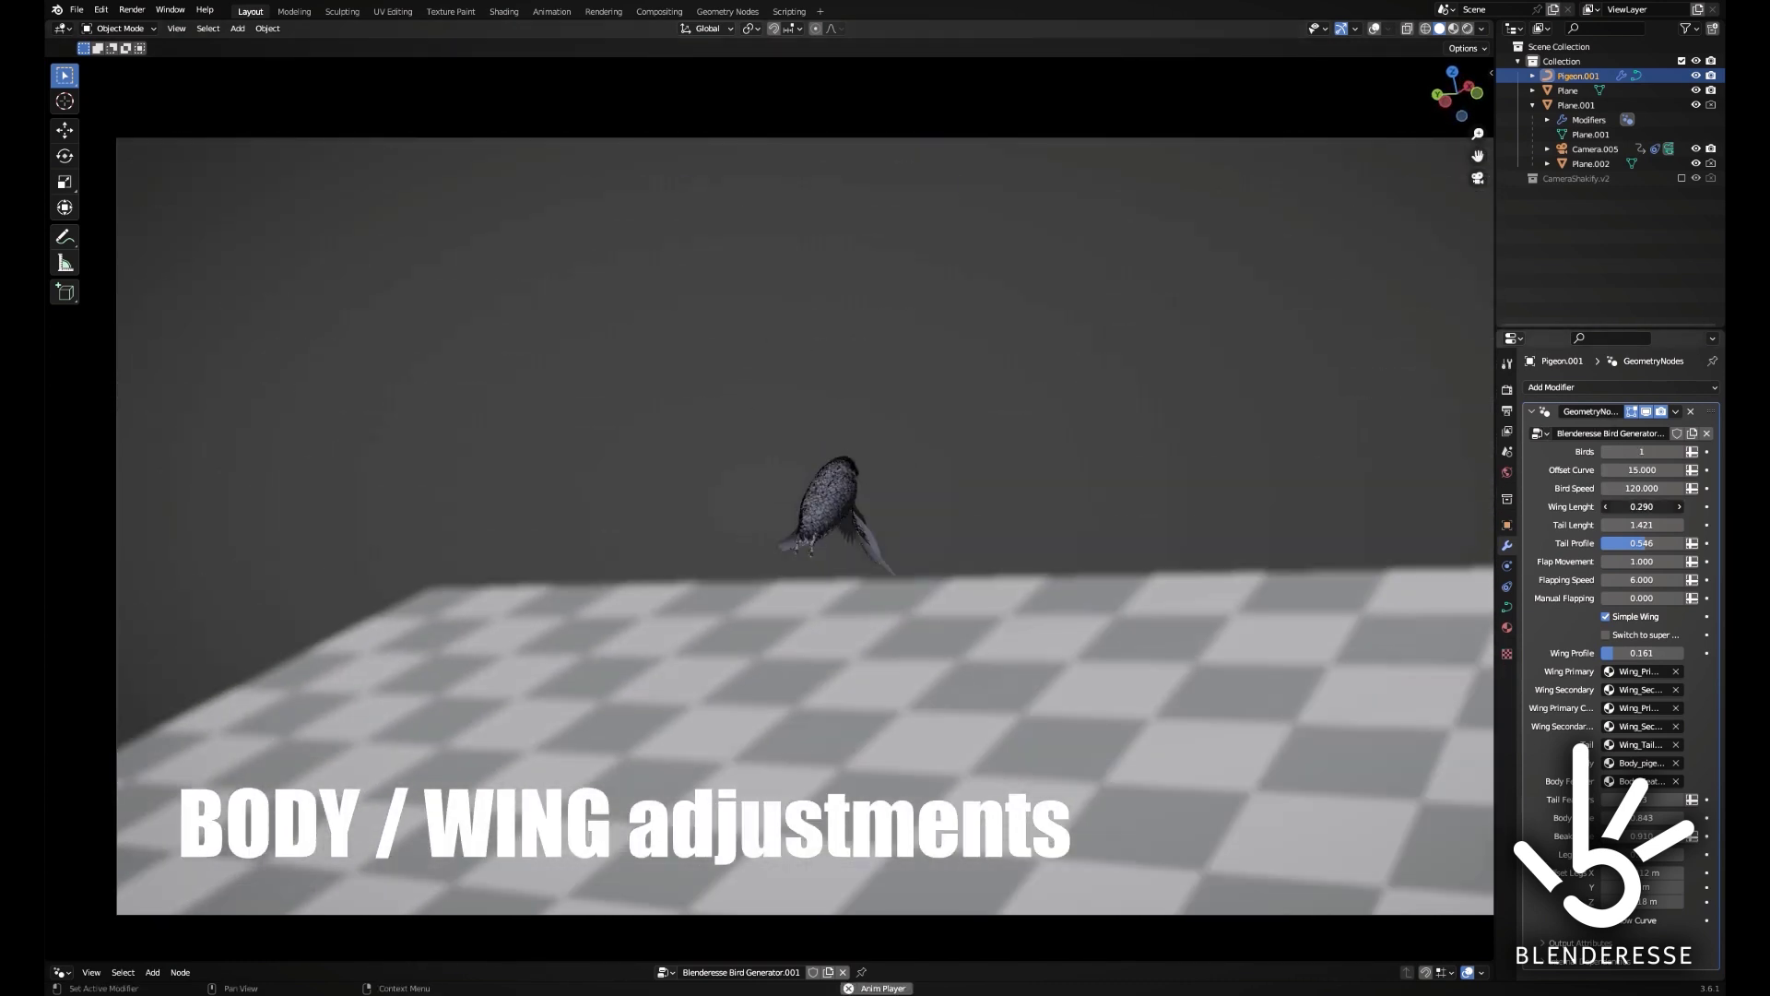
# Increase the wing length of the pigeon in the bird generator settings.
pyautogui.moveTo(1641, 506)
pyautogui.mouseDown()
pyautogui.moveTo(1709, 506)
pyautogui.moveTo(1674, 506)
pyautogui.mouseUp()
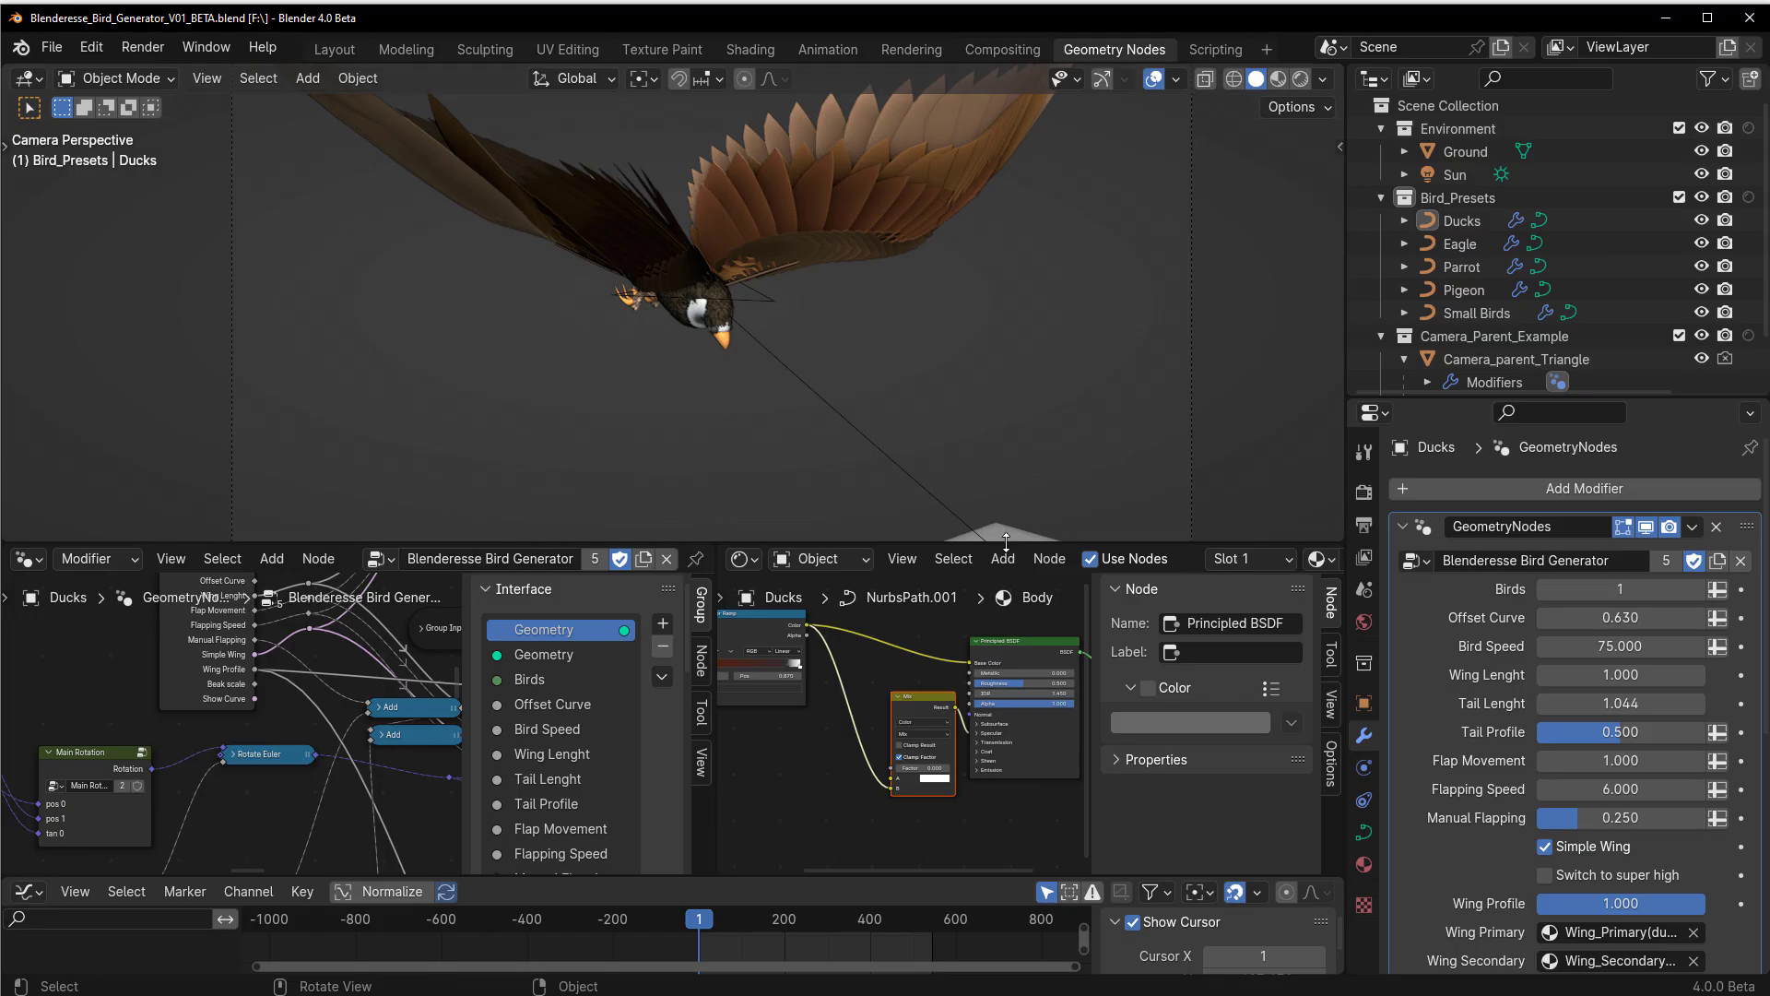
# Enlarge the 3D viewport over the node editors and fit the graph editor's time range to about frames 0 to 600.
pyautogui.moveTo(1009, 544); pyautogui.dragTo(1009, 847)
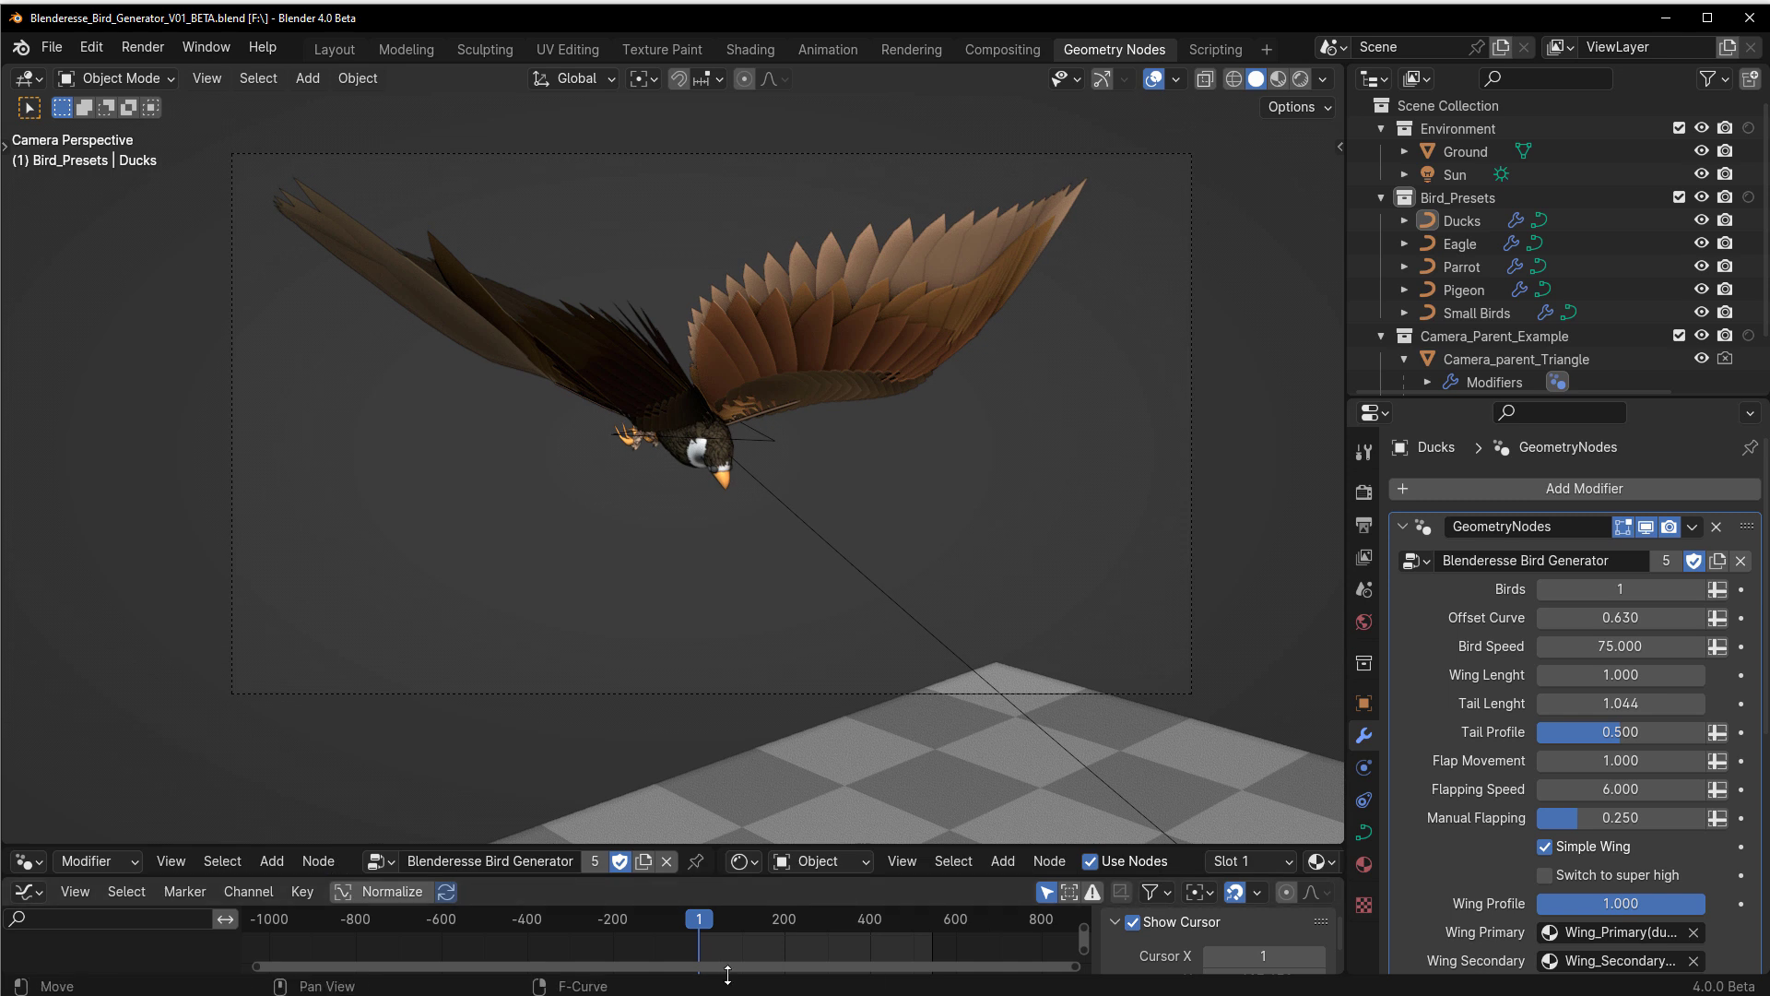
pyautogui.keyDown('ctrl'); pyautogui.scroll(-4, 793, 951); pyautogui.keyUp('ctrl')
pyautogui.keyDown('alt'); pyautogui.scroll(1, 655, 951); pyautogui.keyUp('alt')
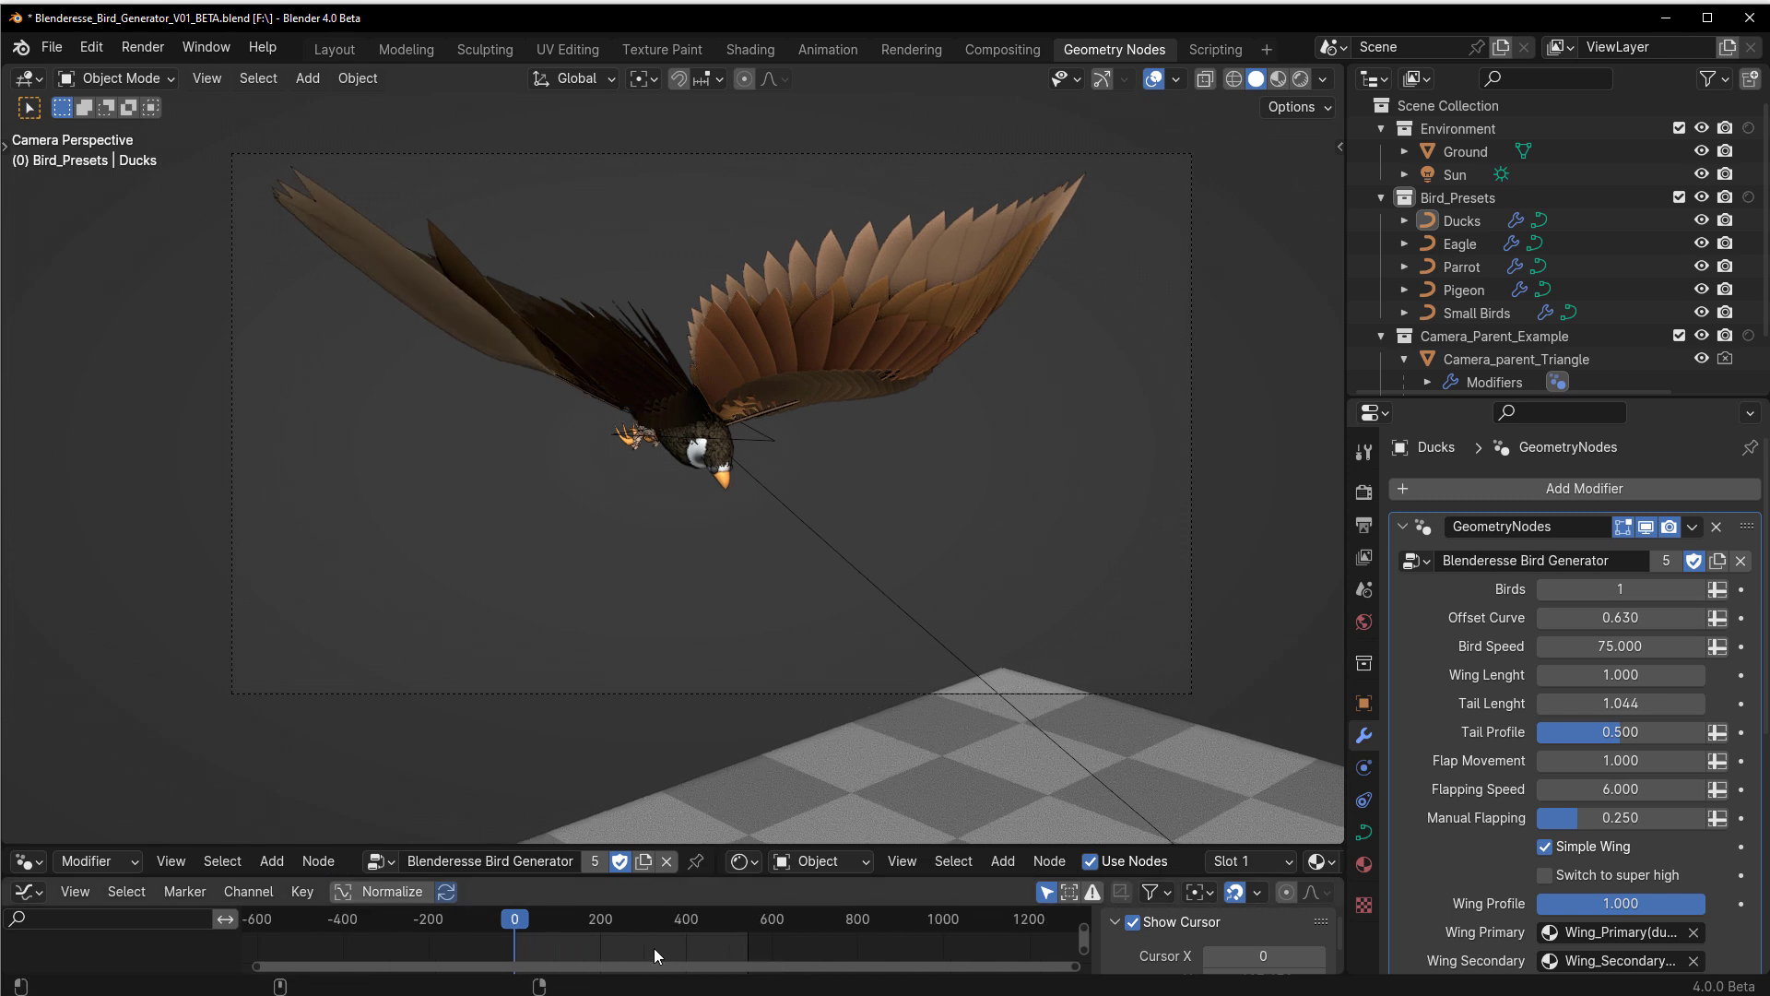
pyautogui.keyDown('alt'); pyautogui.scroll(-3, 655, 948); pyautogui.keyUp('alt')
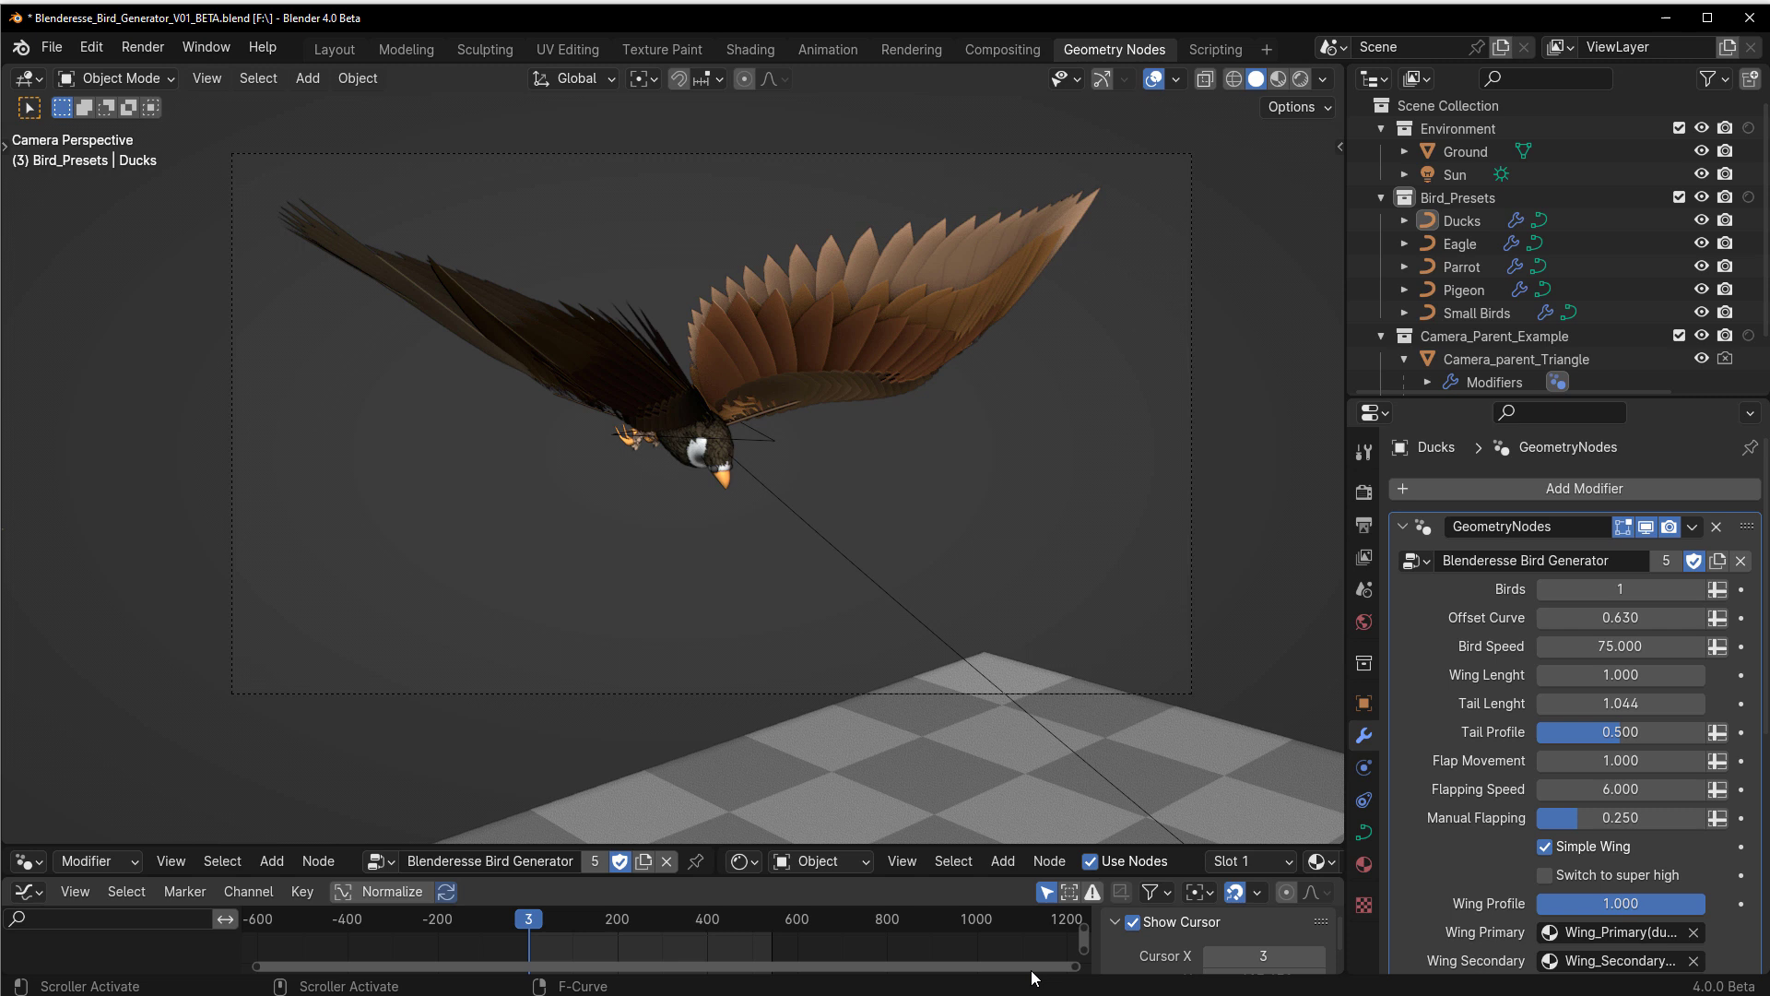
pyautogui.moveTo(1032, 971); pyautogui.dragTo(725, 974)
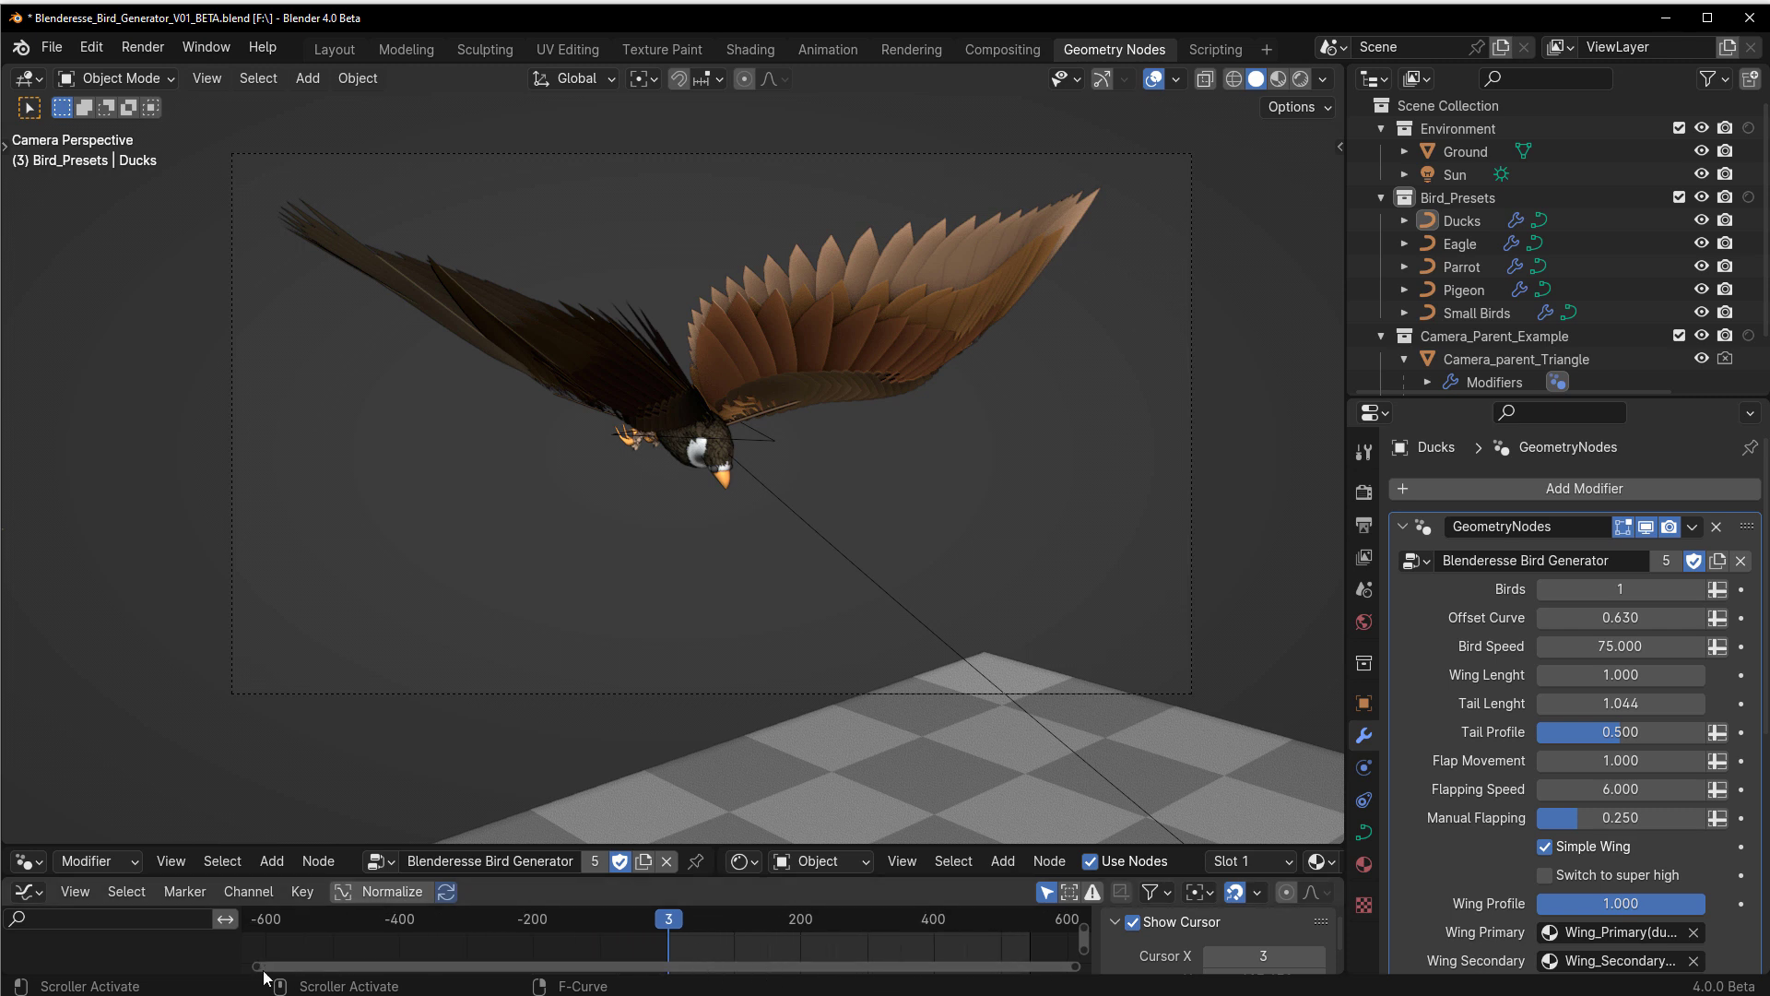
pyautogui.moveTo(349, 981); pyautogui.dragTo(671, 985)
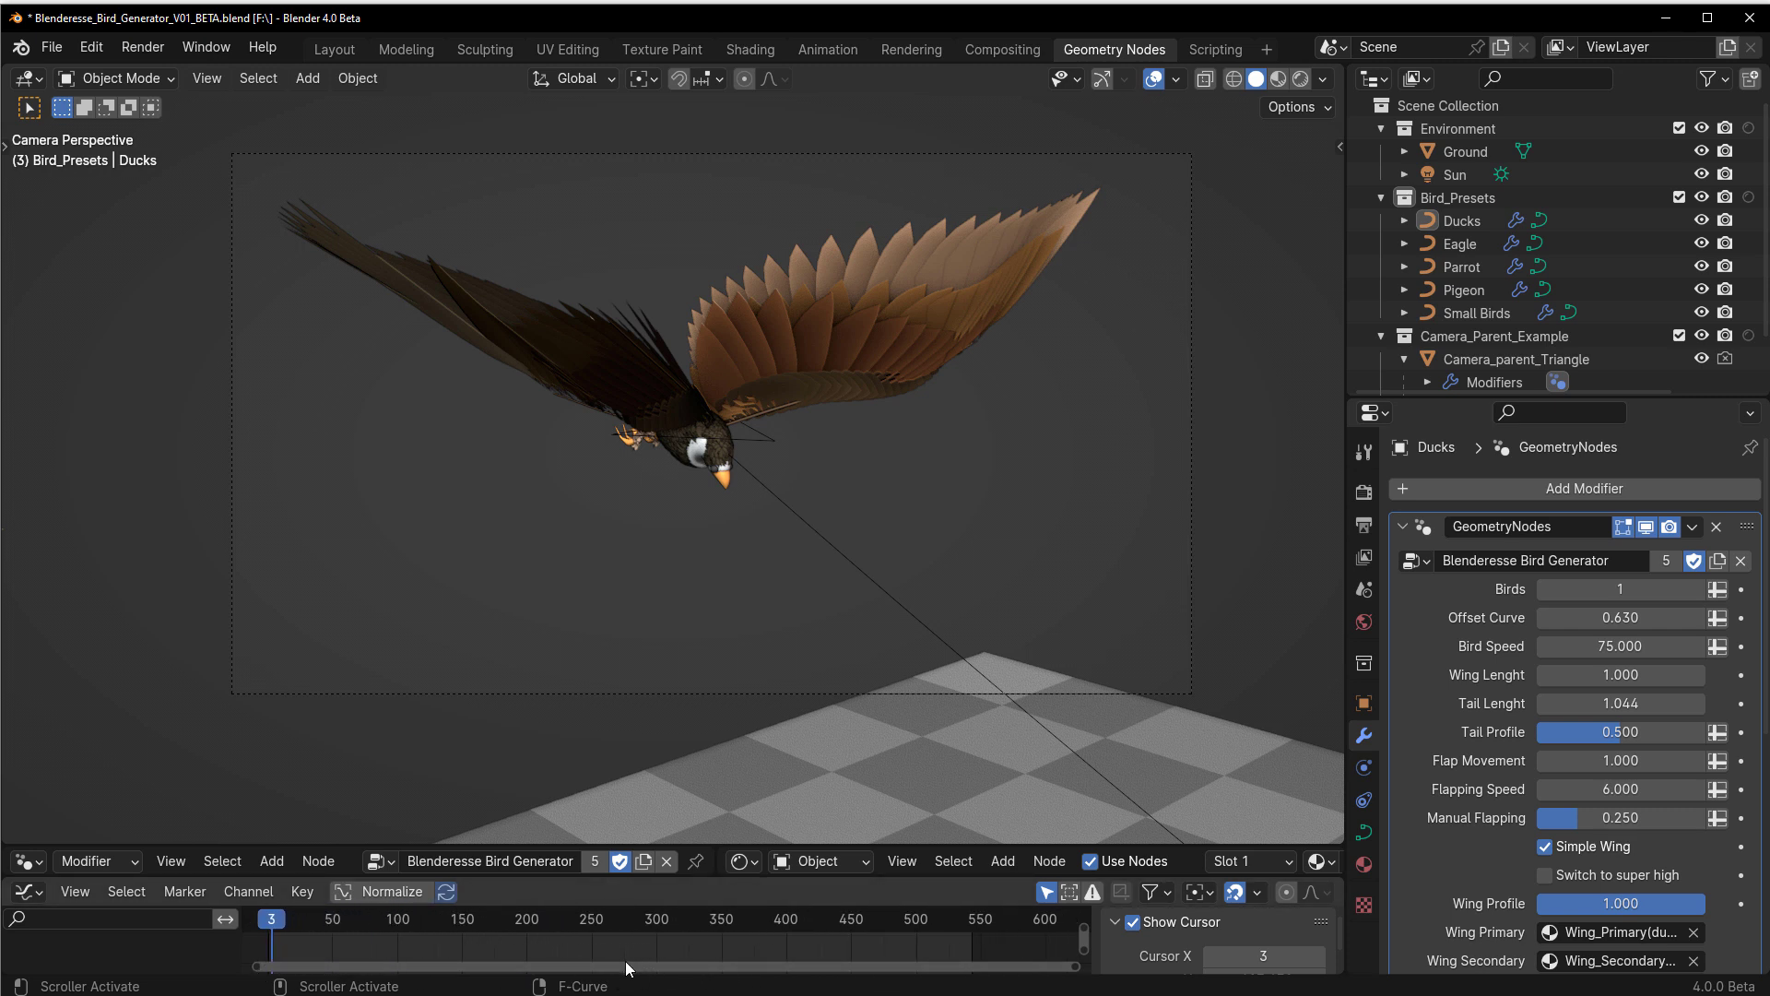
# Play the flight animation through the camera, and again from a wider view of all five bird presets.
pyautogui.press('space')
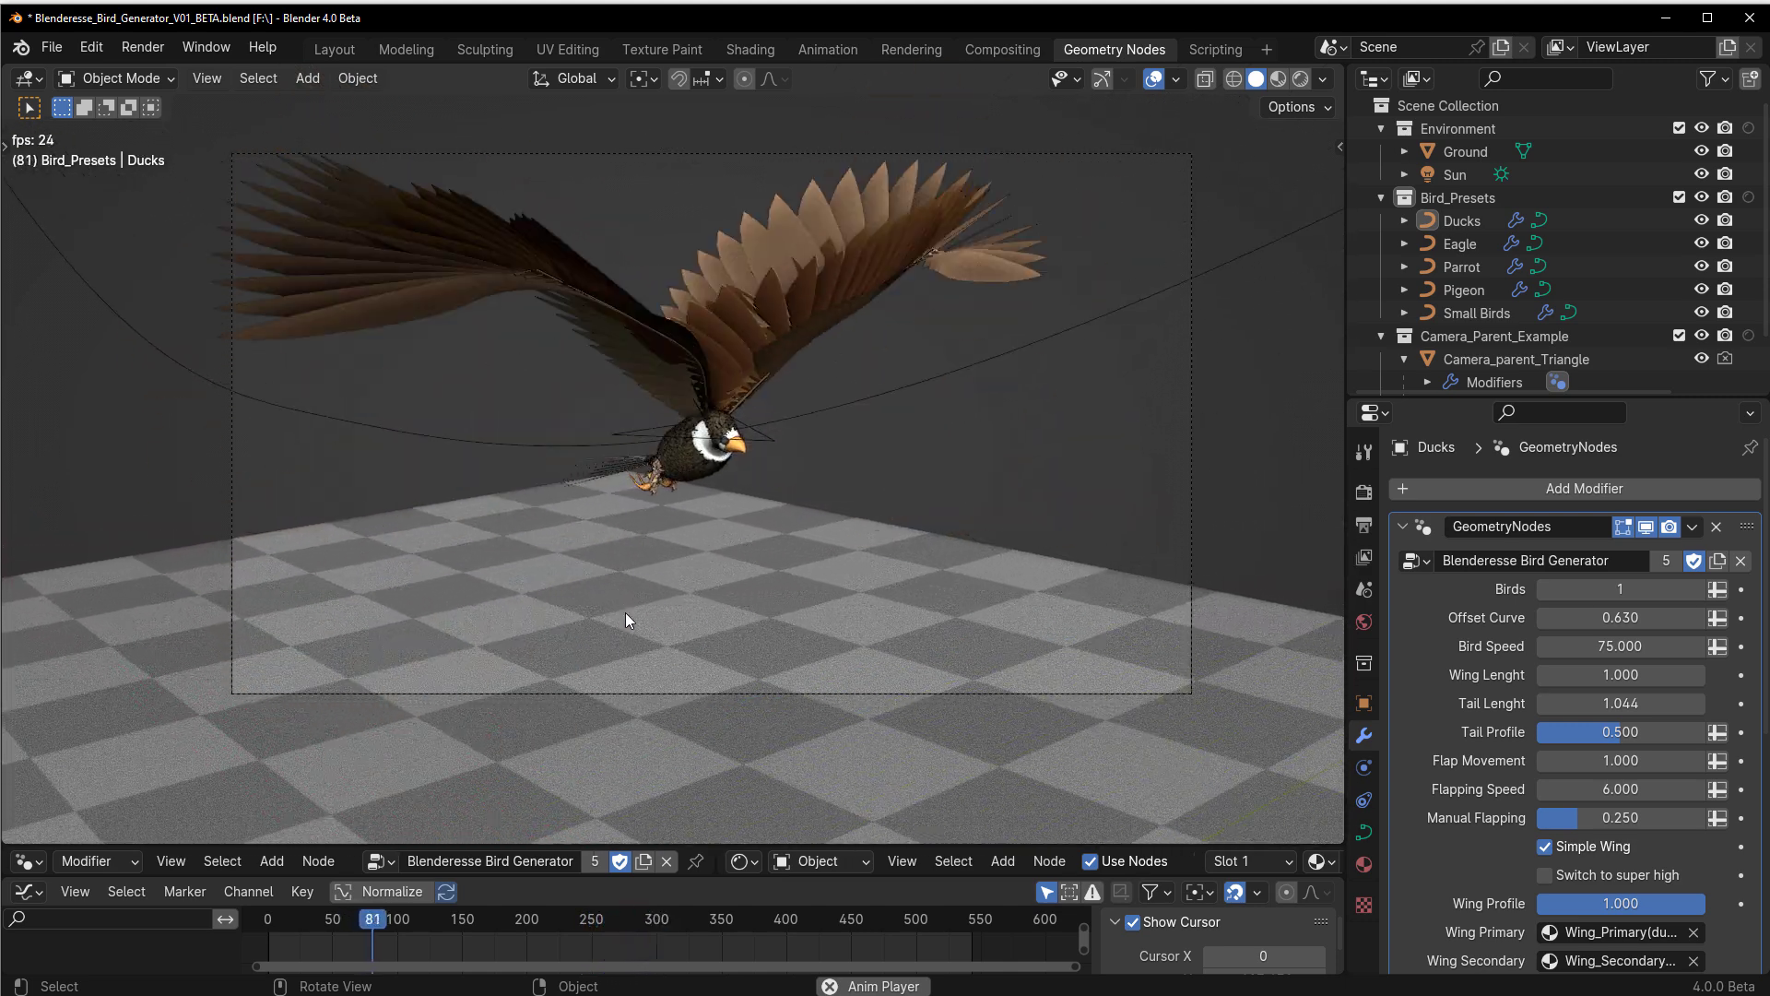
pyautogui.press('space')
pyautogui.scroll(-4, 1169, 546)
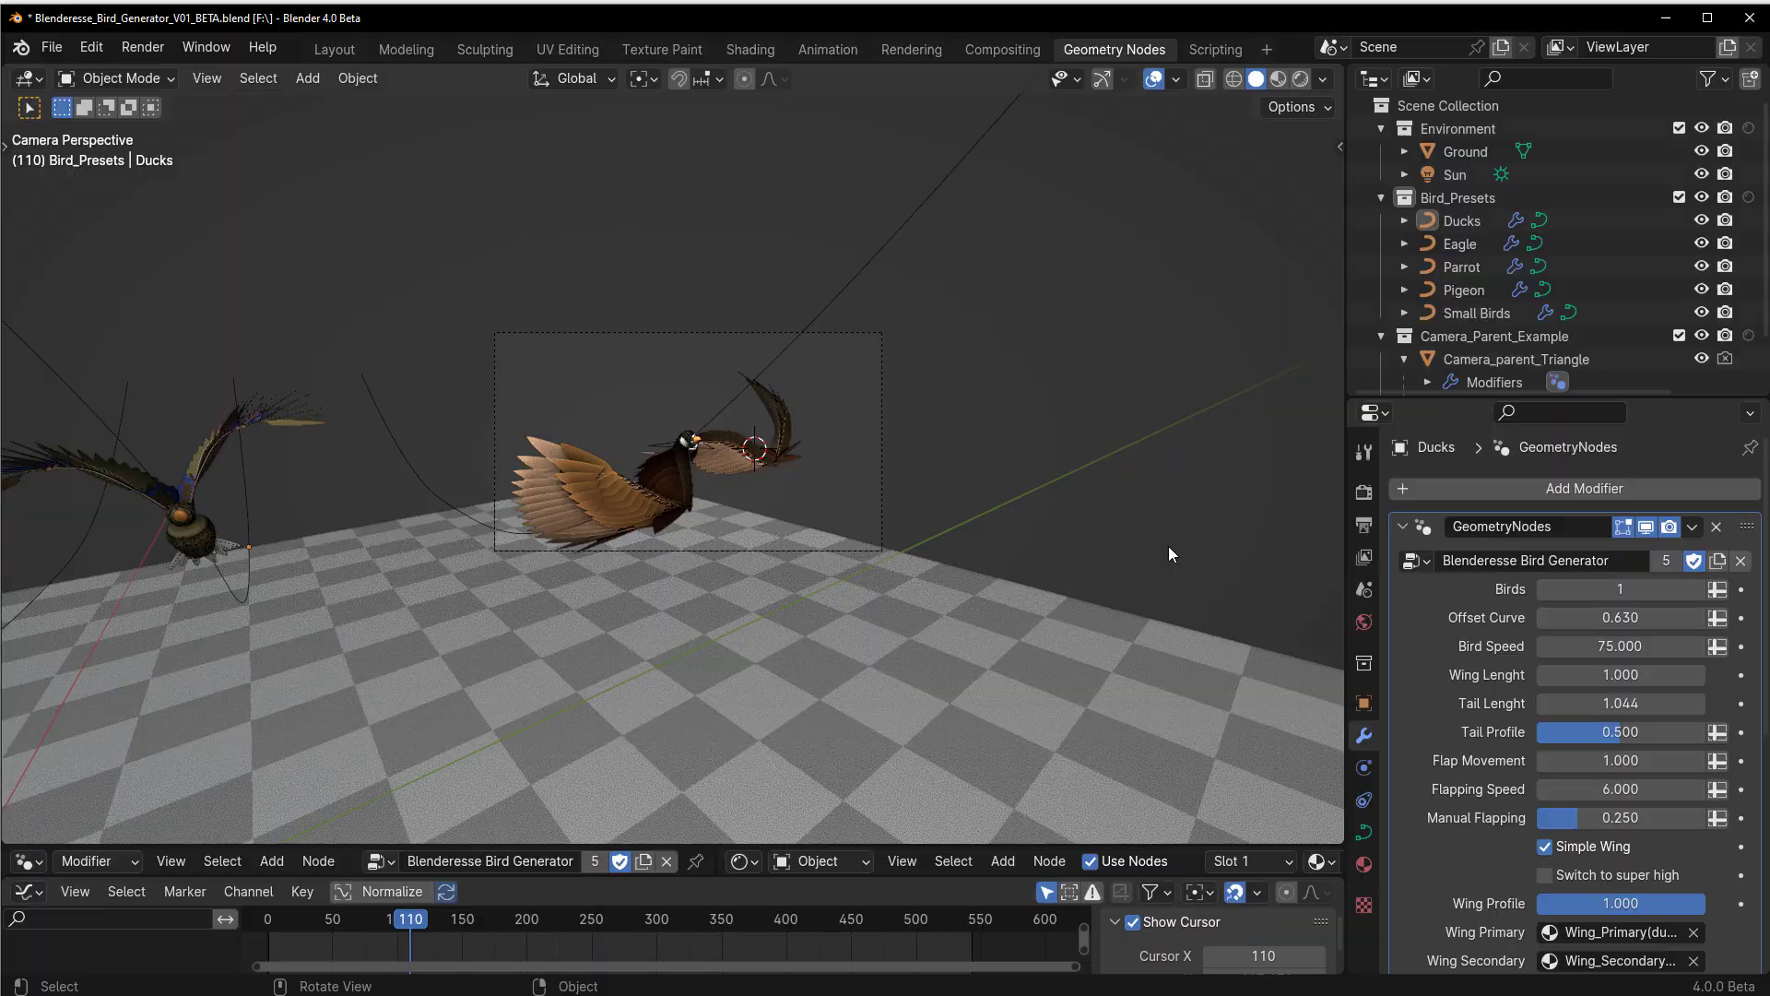
pyautogui.moveTo(1170, 545); pyautogui.dragTo(888, 531, button='middle')
pyautogui.scroll(5, 889, 531)
pyautogui.scroll(3, 889, 531)
pyautogui.moveTo(1057, 634); pyautogui.dragTo(1219, 647, button='middle')
pyautogui.moveTo(659, 638); pyautogui.dragTo(981, 632, button='middle')
pyautogui.scroll(2, 671, 603)
pyautogui.moveTo(671, 603); pyautogui.dragTo(768, 603, button='middle')
pyautogui.press('space')
pyautogui.press('space')
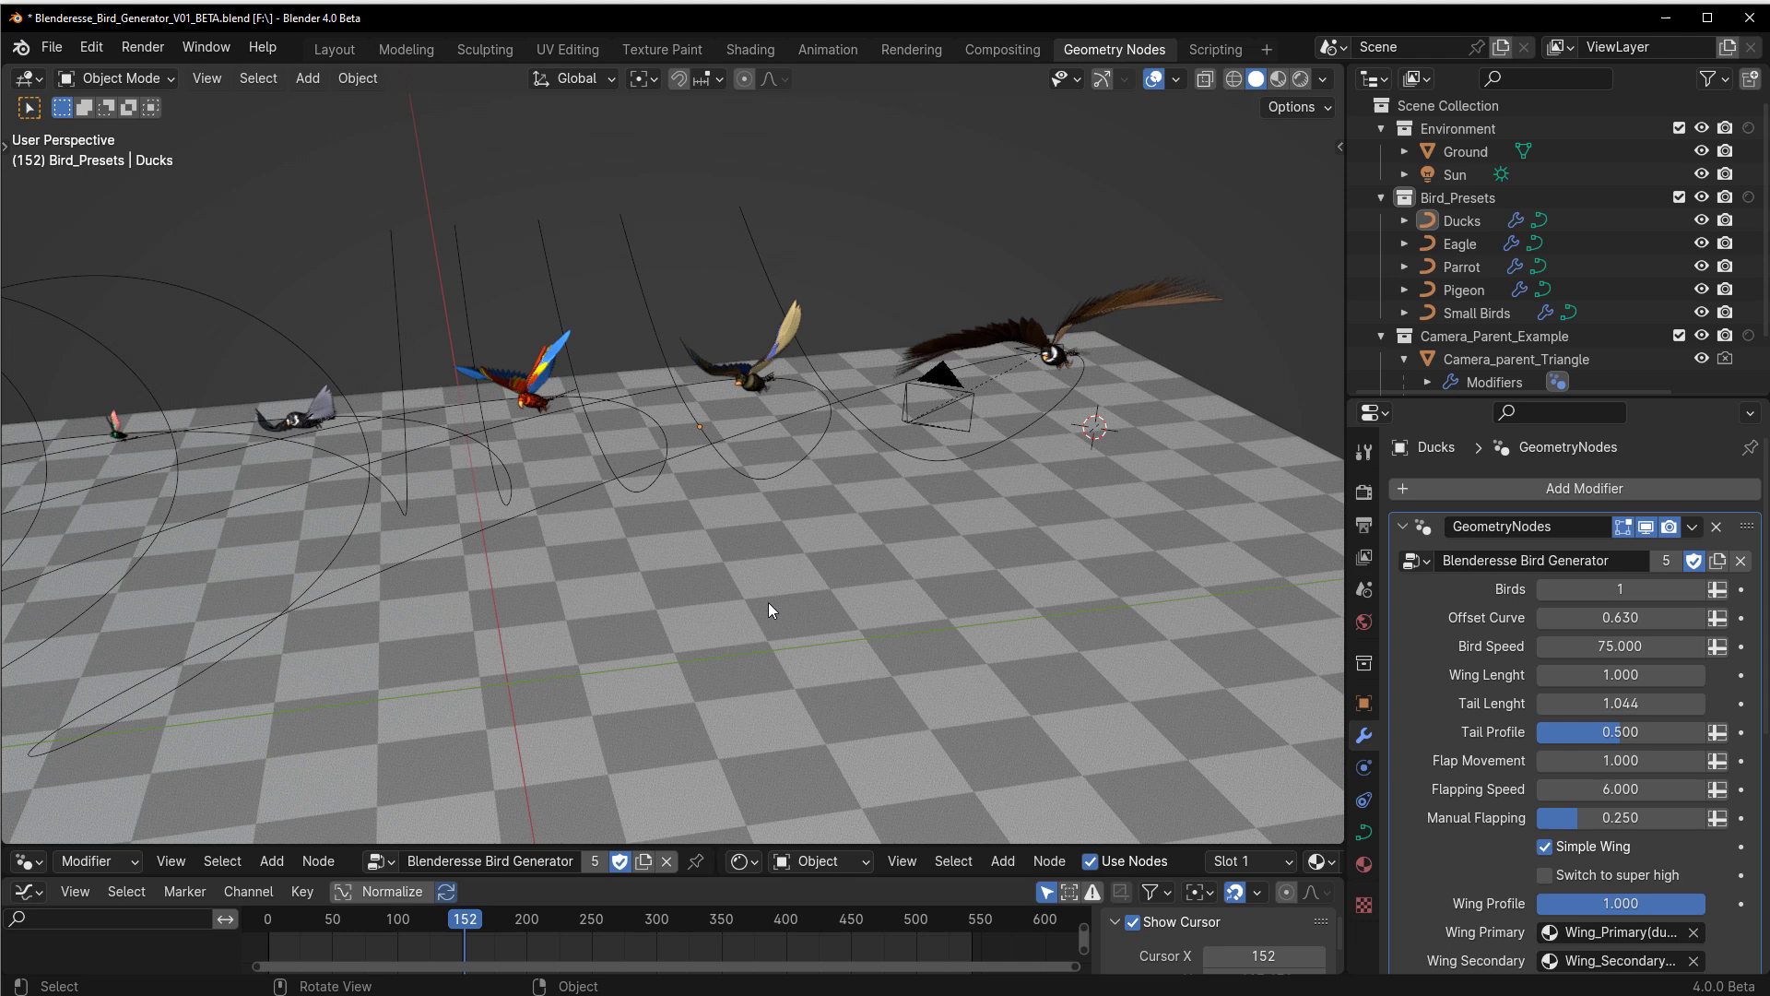
# Continue playback from a raised view over the birds' entire flight paths and stop at frame 281.
pyautogui.press('space')
pyautogui.press('space')
pyautogui.moveTo(767, 601); pyautogui.dragTo(833, 611, button='middle')
pyautogui.press('space')
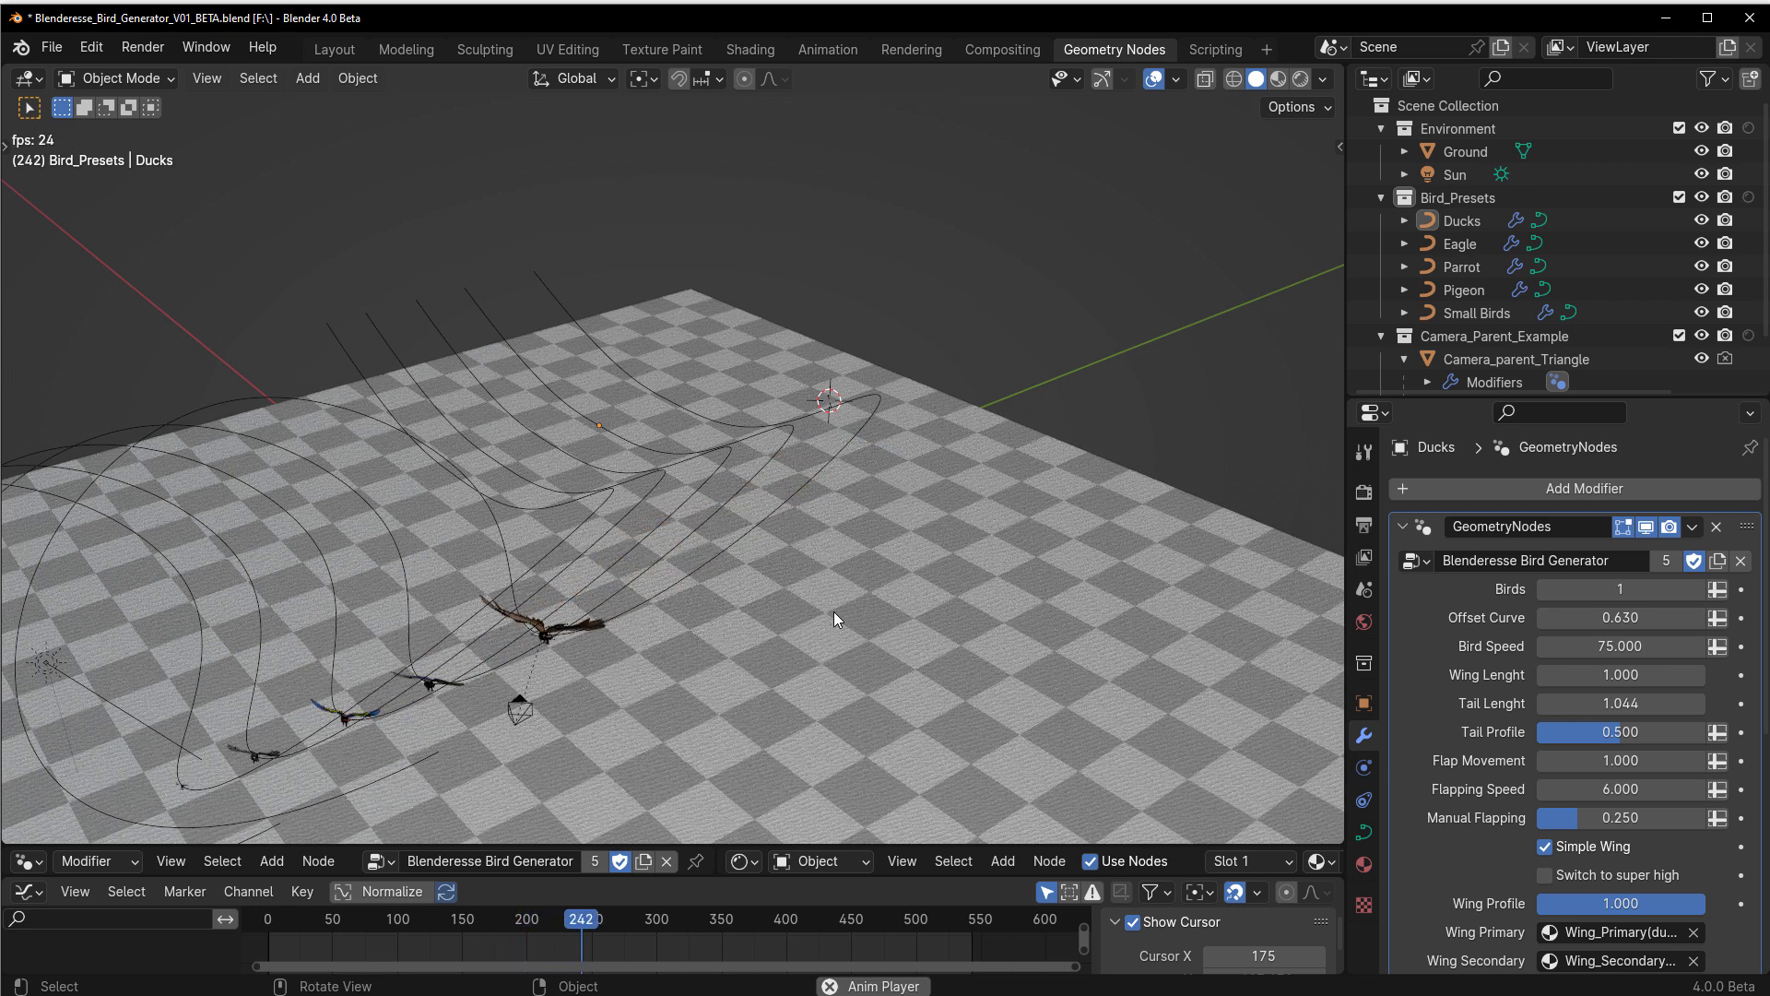
pyautogui.press('space')
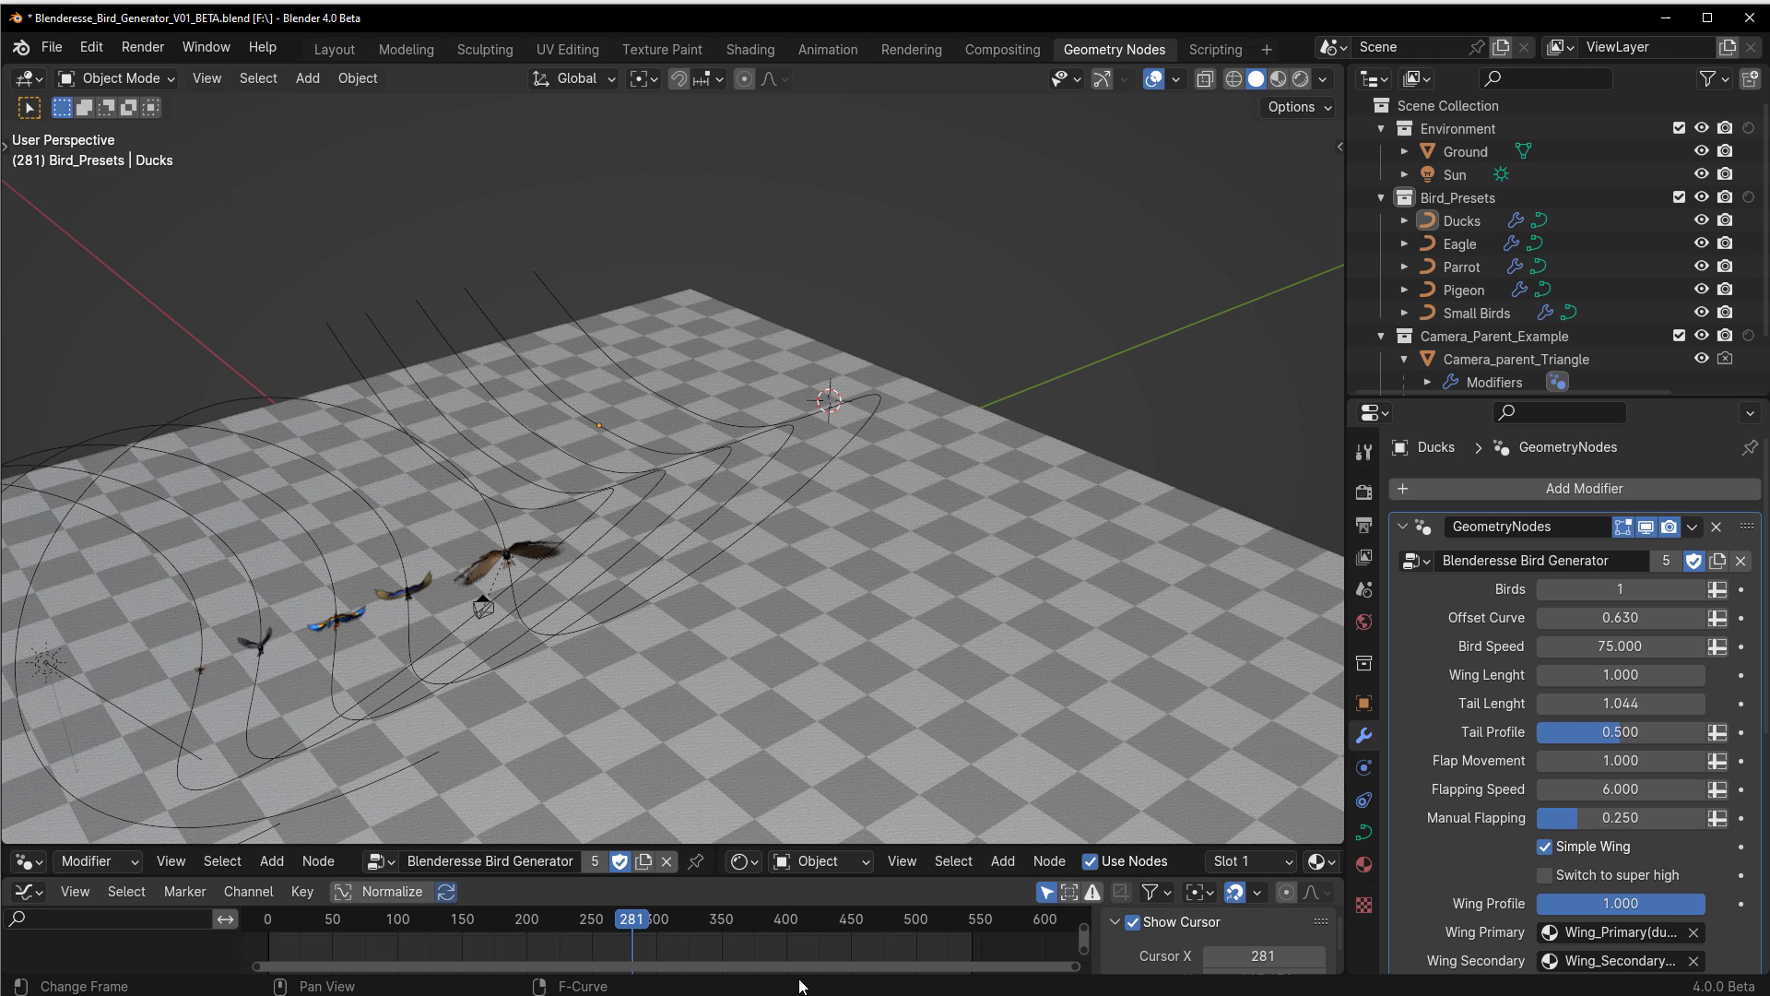
# Return the animation to frame 0 and enlarge the properties editor to show the full bird generator settings.
pyautogui.click(289, 940)
pyautogui.moveTo(1564, 399); pyautogui.dragTo(1563, 94)
# Select the Eagle's path in the viewport and move its high control point near the start down to the ground in Edit Mode.
pyautogui.scroll(4, 1274, 454)
pyautogui.moveTo(1274, 453); pyautogui.dragTo(771, 400, button='middle')
pyautogui.click(656, 285)
pyautogui.scroll(-4, 656, 286)
pyautogui.press('Tab')
pyautogui.click(698, 374)
pyautogui.press('g')
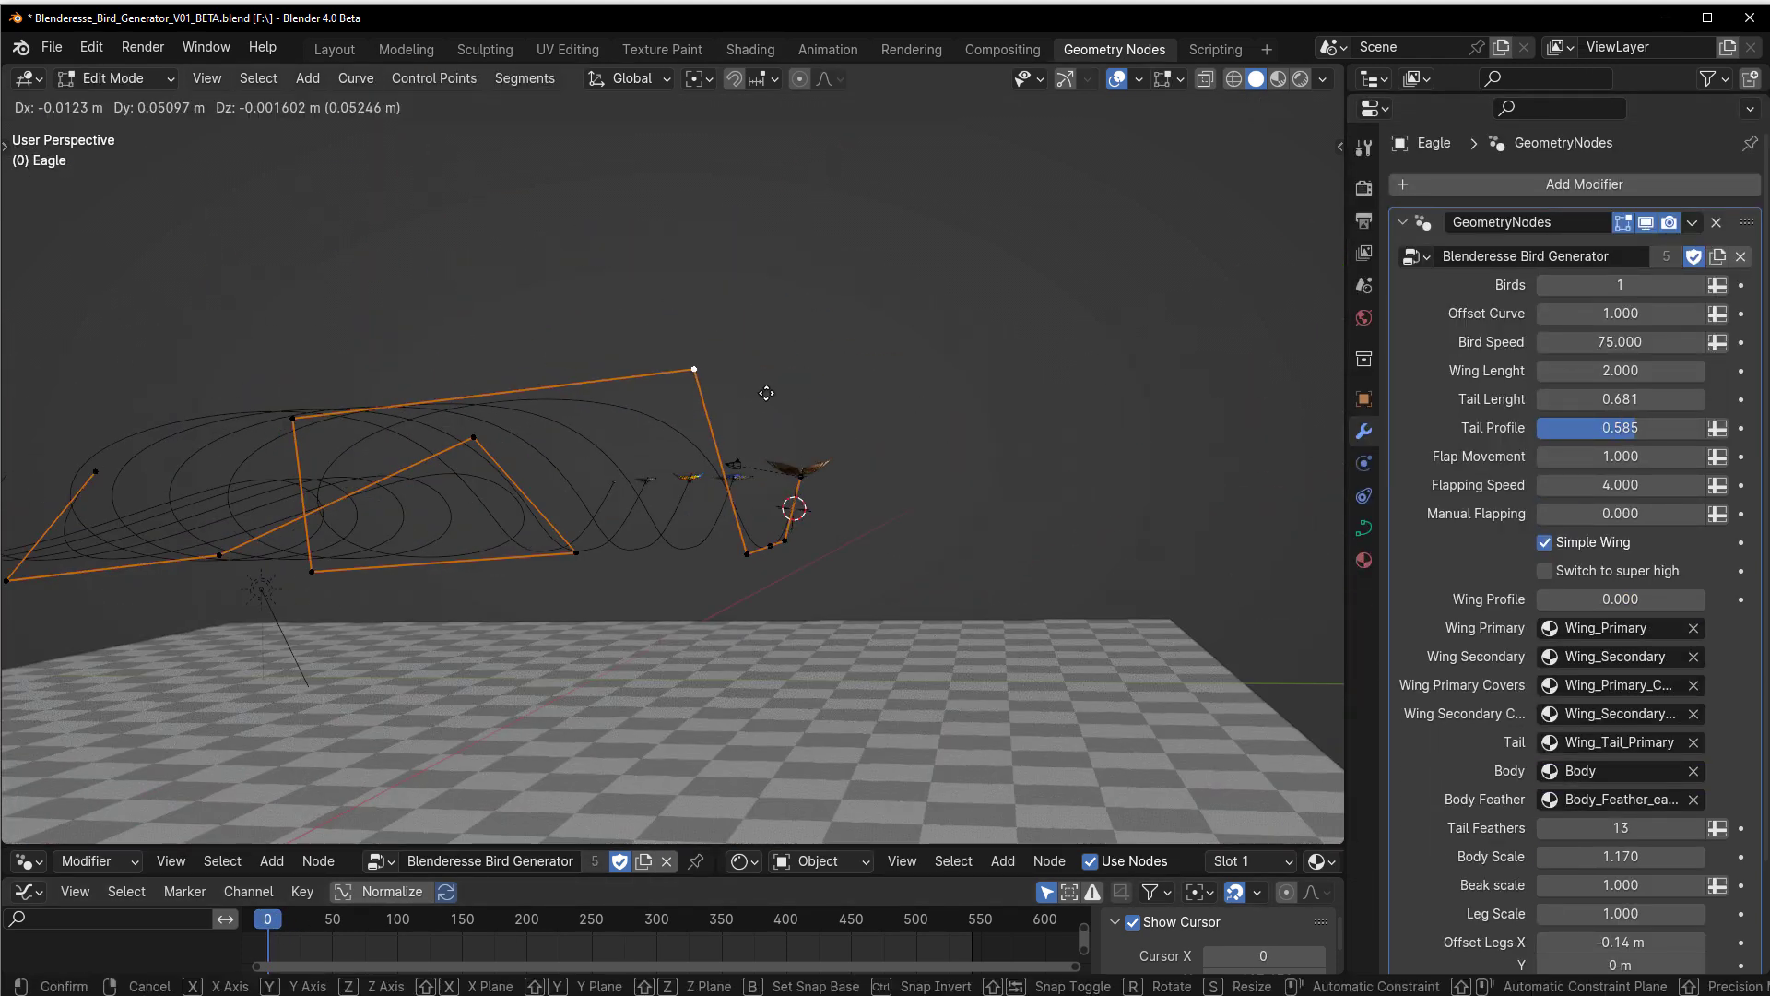
pyautogui.click(631, 637)
# Reposition the selected control point of the Eagle's path once more and return to Object Mode.
pyautogui.moveTo(281, 926)
pyautogui.mouseDown()
pyautogui.moveTo(496, 942)
pyautogui.moveTo(268, 926)
pyautogui.mouseUp()
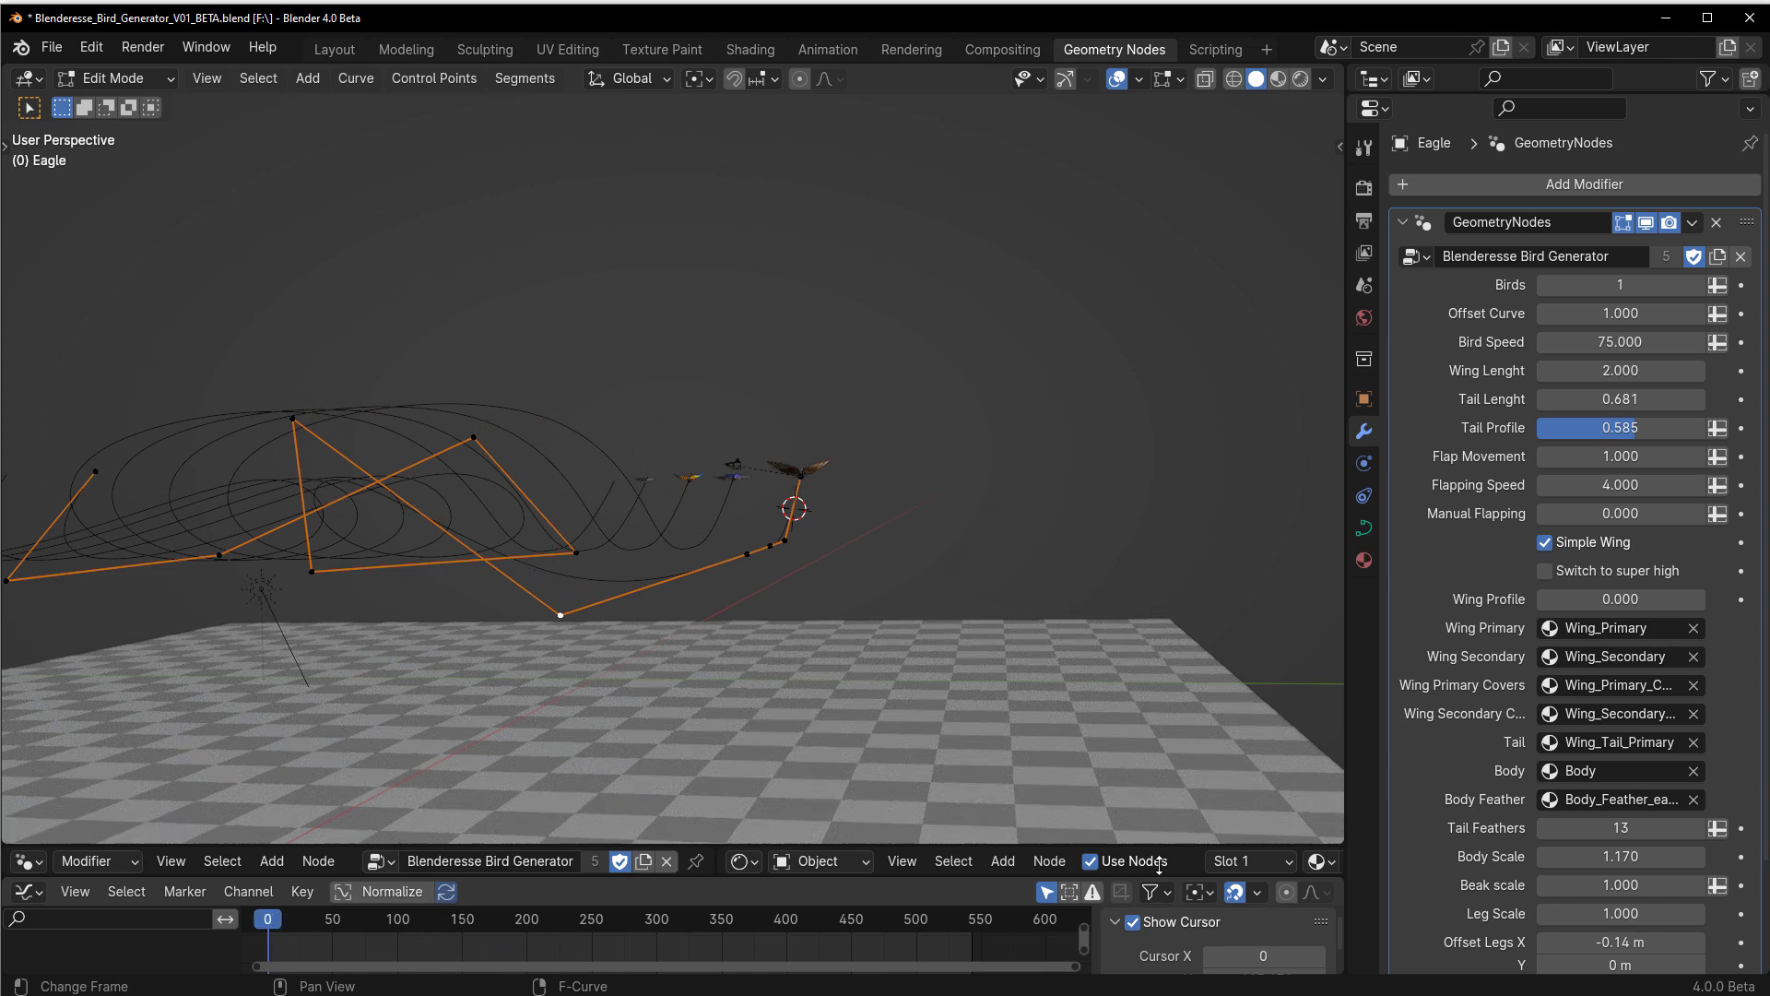
pyautogui.press('g')
pyautogui.click(280, 506)
pyautogui.press('Tab')
# Set the number of birds on the Eagle's path to 6.
pyautogui.moveTo(701, 411); pyautogui.dragTo(678, 462, button='middle')
pyautogui.scroll(3, 679, 470)
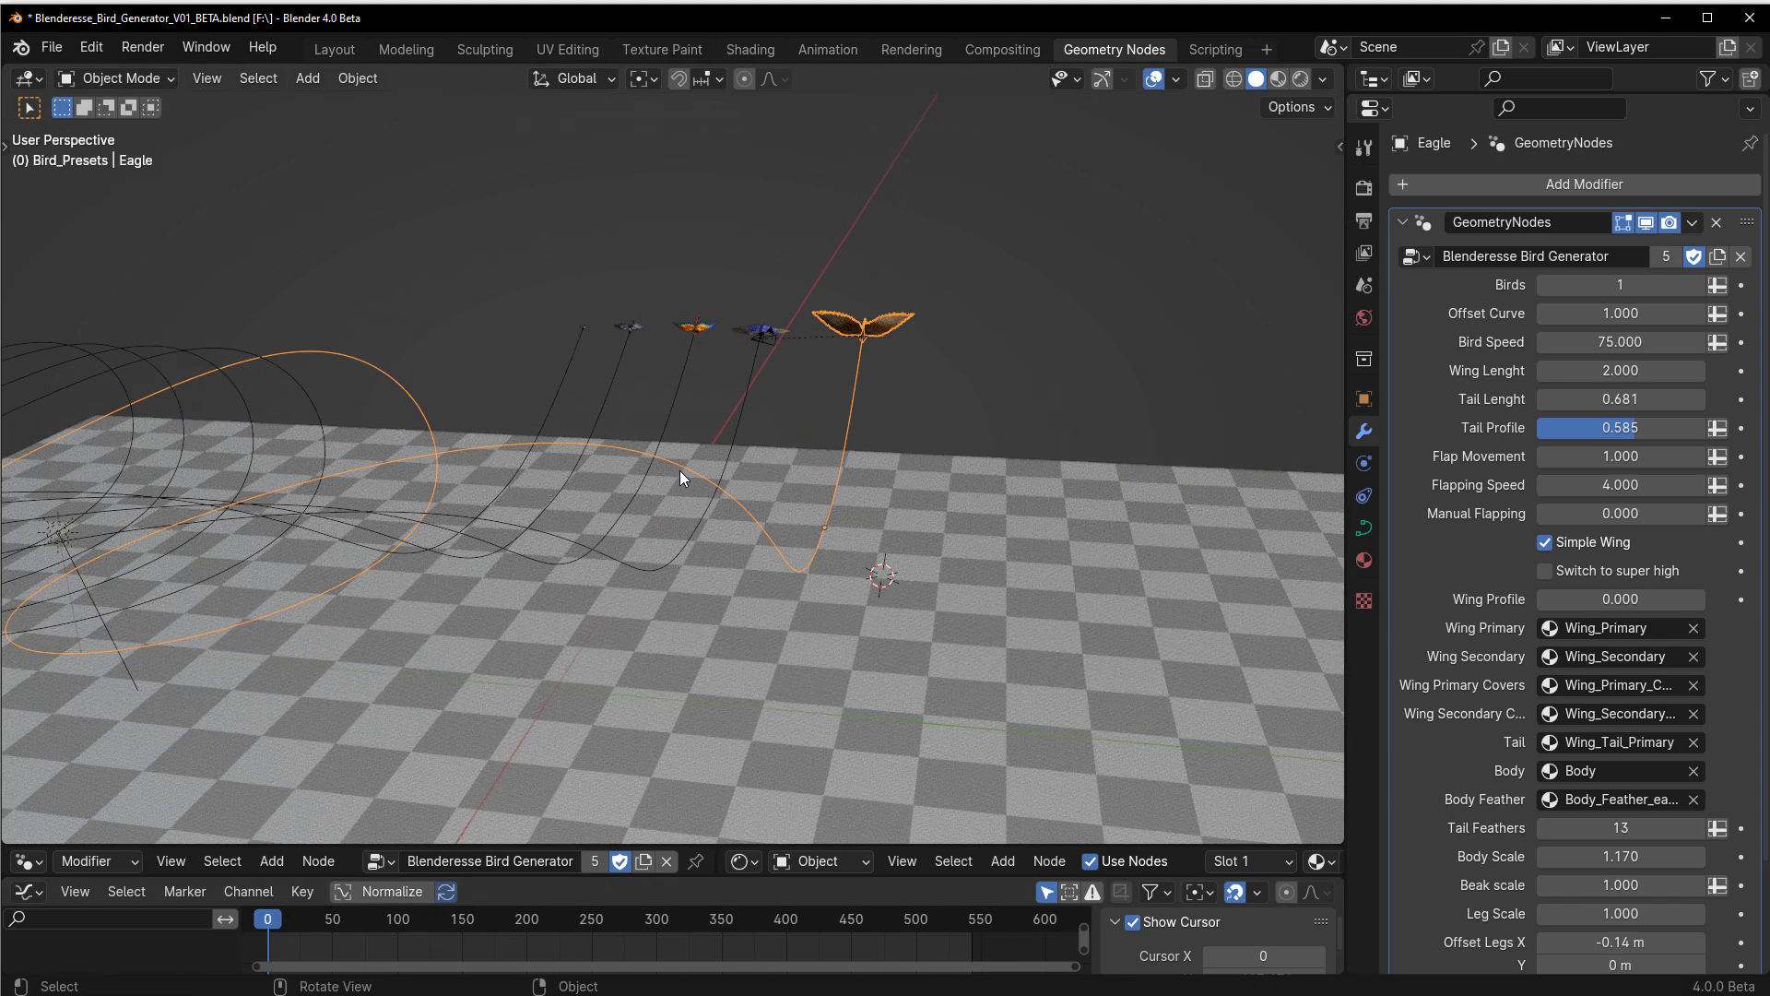
pyautogui.moveTo(1612, 287)
pyautogui.mouseDown()
pyautogui.moveTo(1687, 287)
pyautogui.moveTo(1614, 286)
pyautogui.mouseUp()
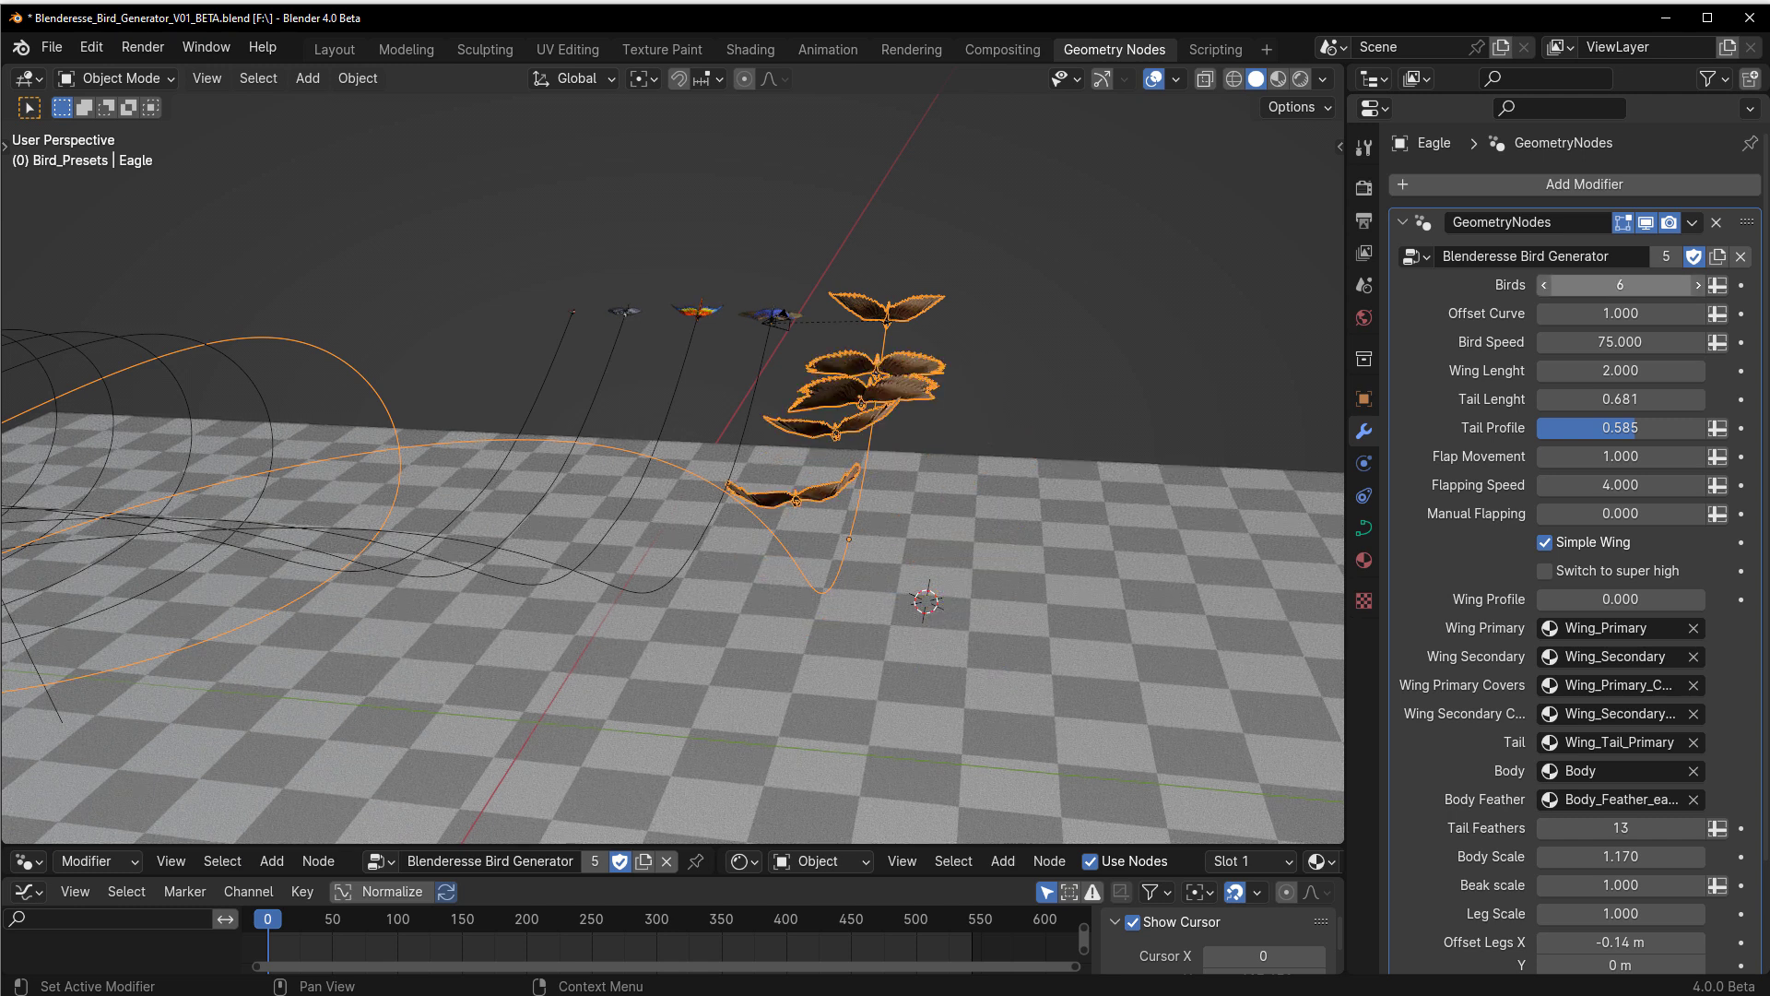
# Play the animation to watch the eagle flock follow the reshaped path, stopping at frame 173.
pyautogui.moveTo(797, 453); pyautogui.dragTo(925, 468, button='middle')
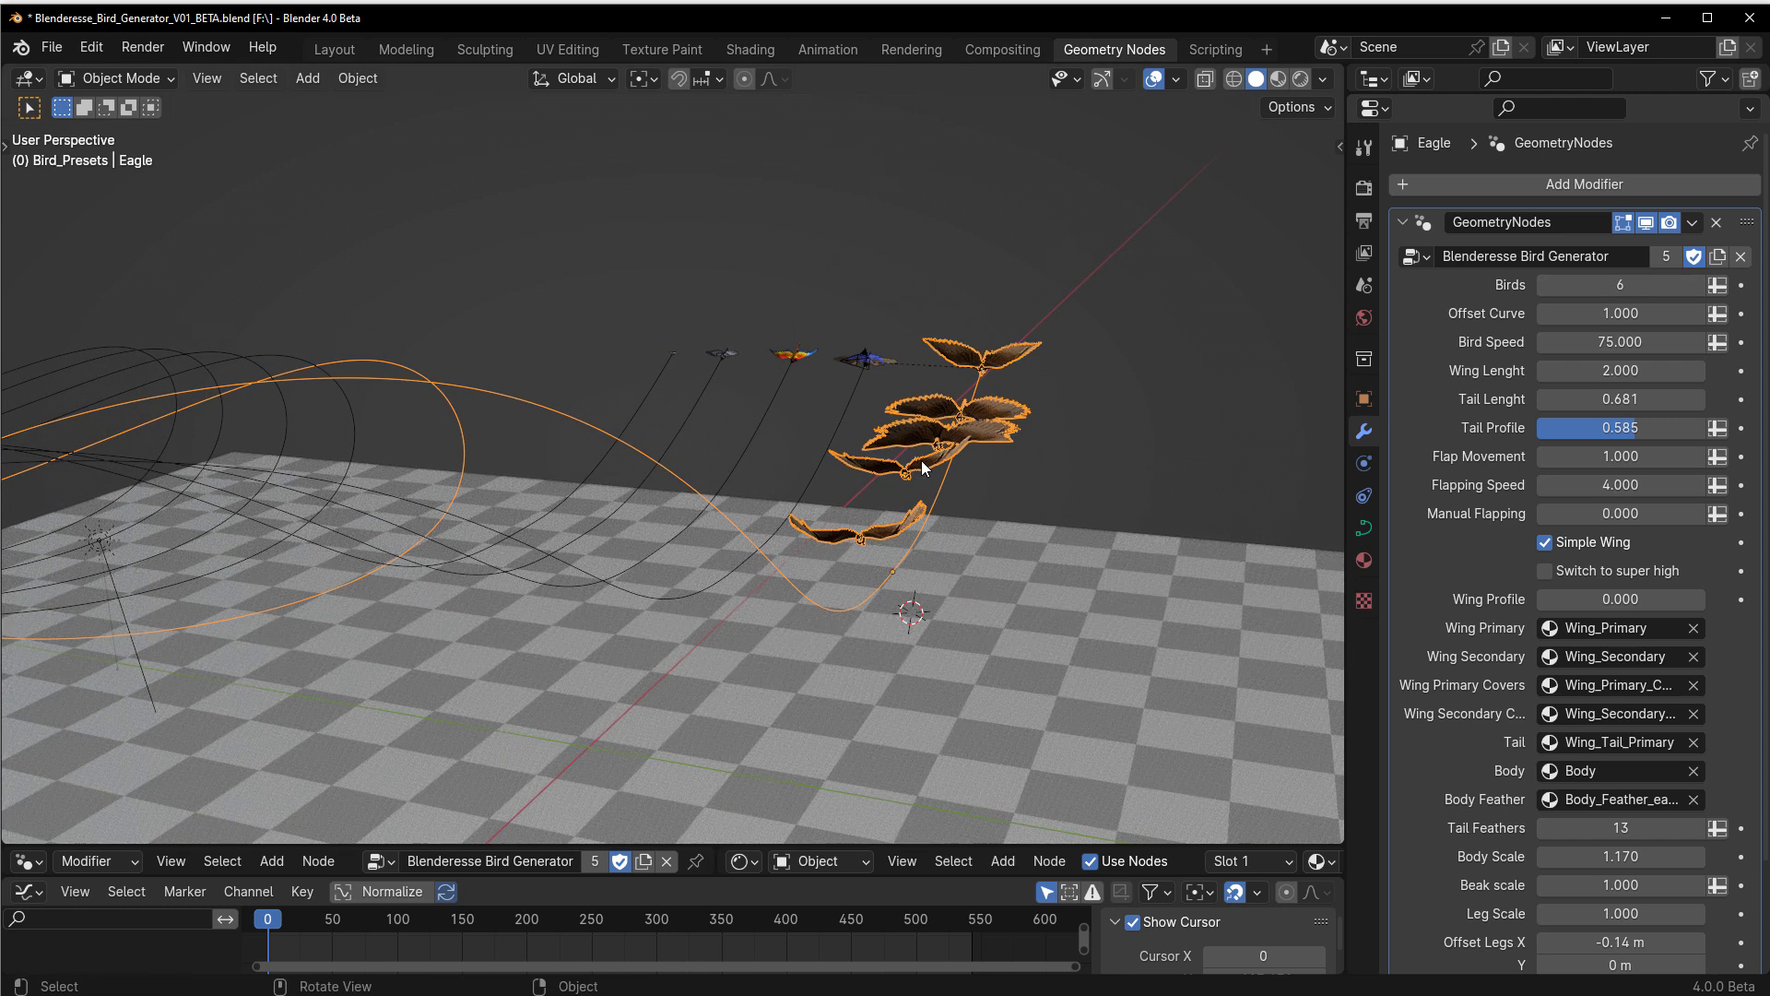
pyautogui.press('space')
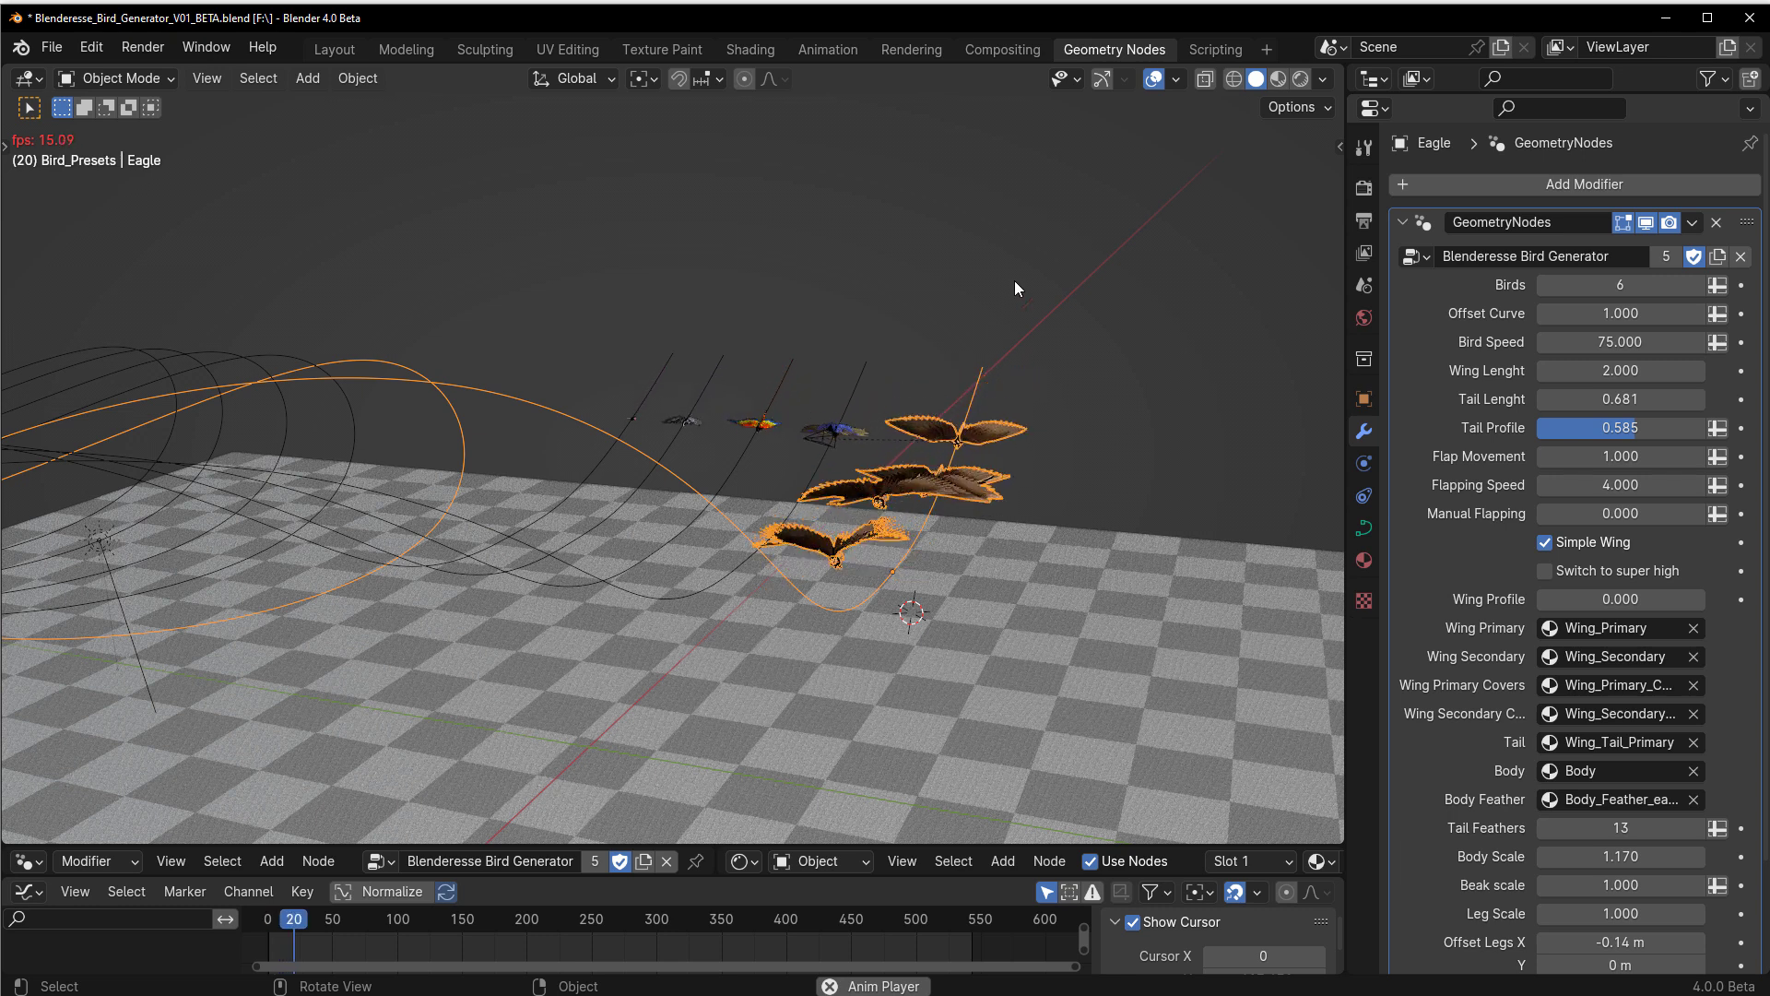
pyautogui.click(1048, 590)
pyautogui.moveTo(1048, 590); pyautogui.dragTo(959, 581, button='middle')
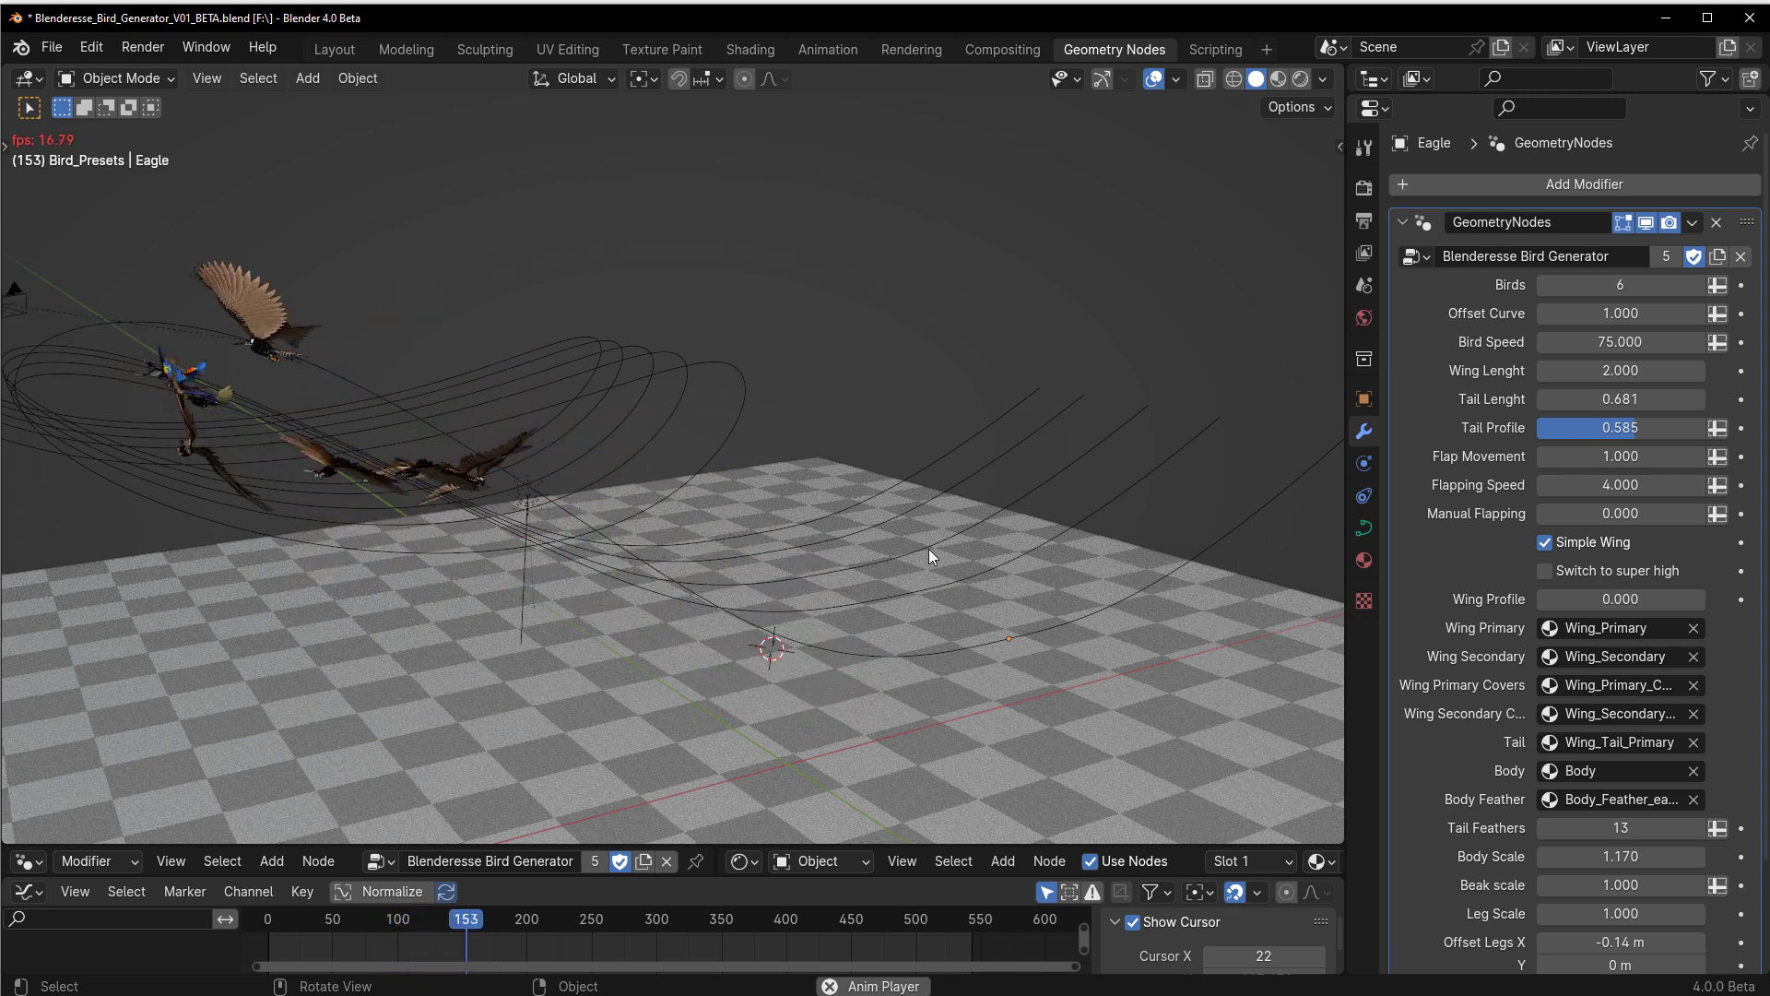
pyautogui.press('space')
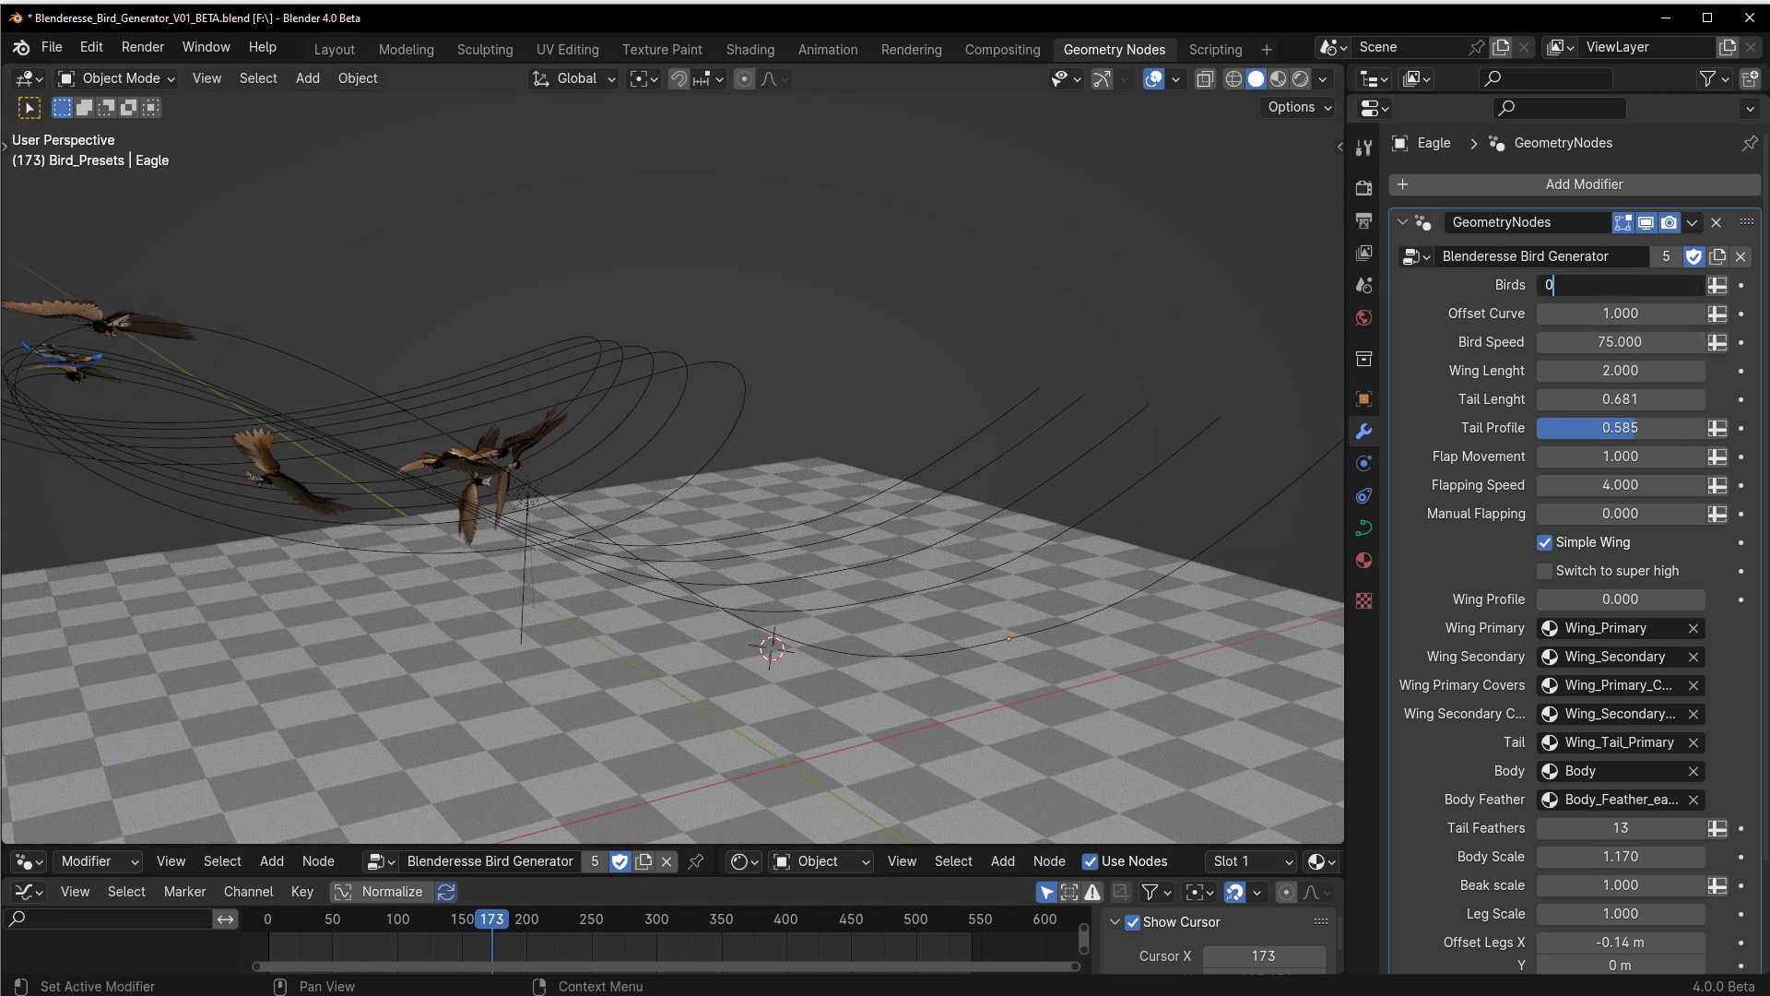
# Set the Eagle's number of birds to 1 and try out the Offset Curve value.
pyautogui.press('Return')
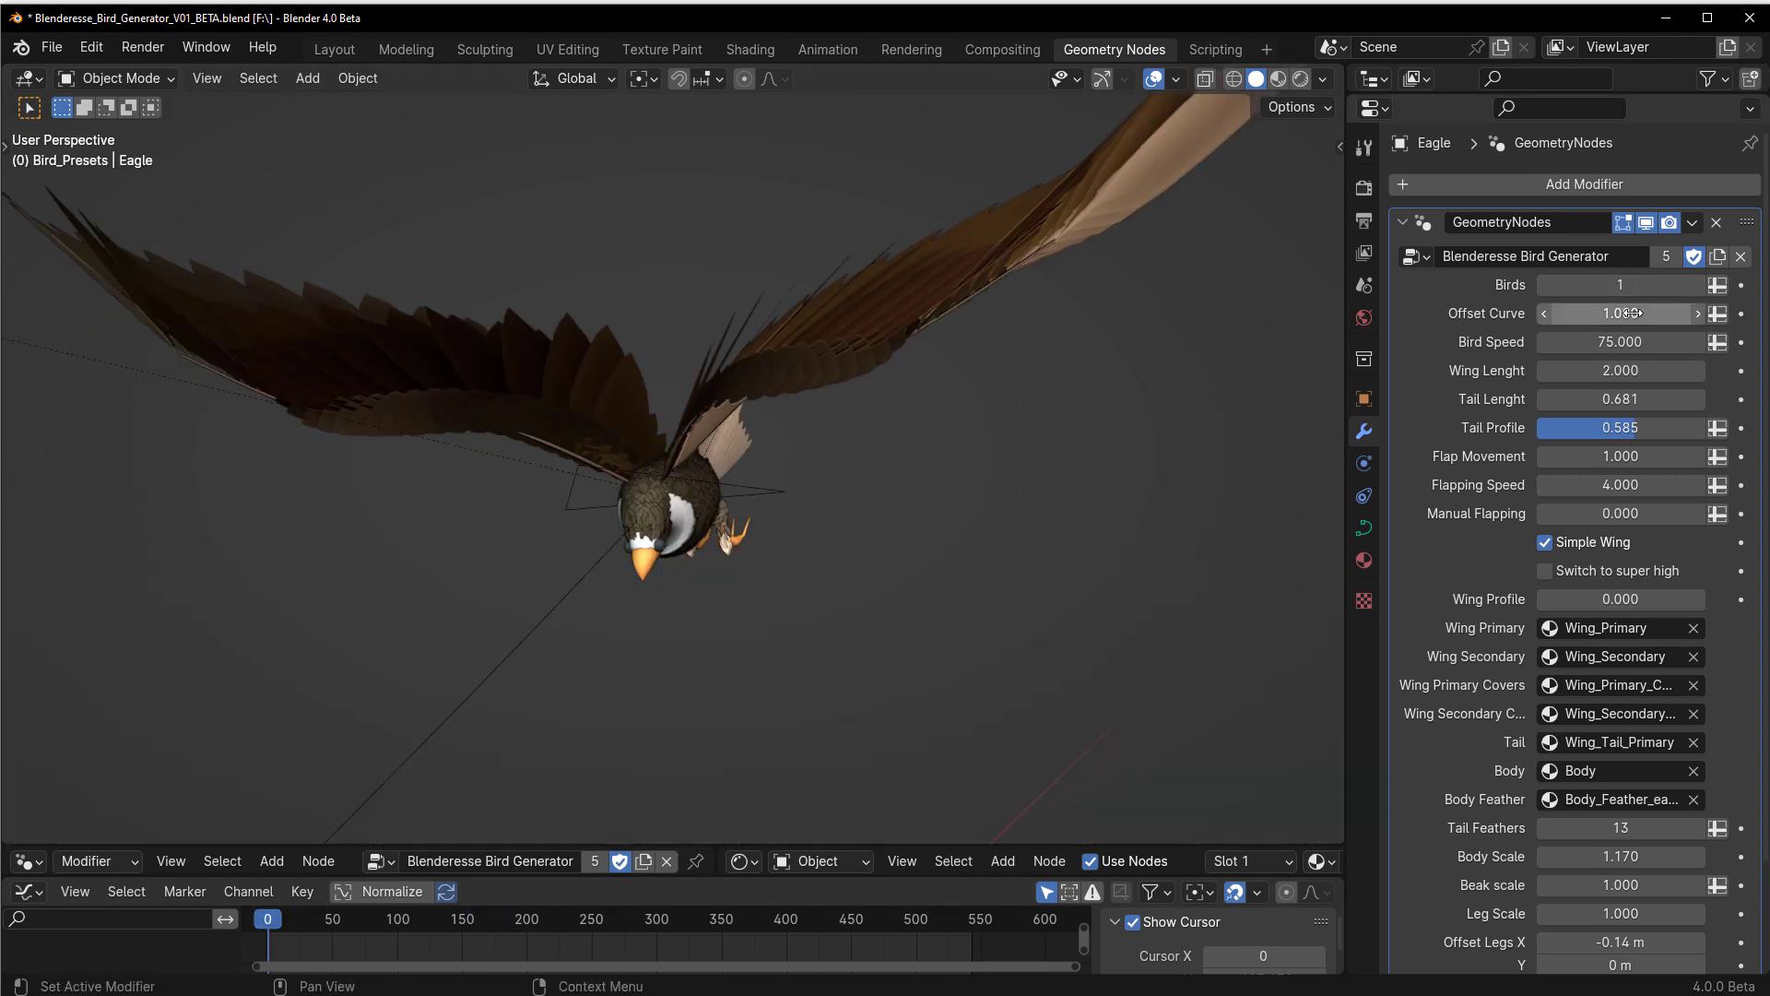
pyautogui.moveTo(1632, 314); pyautogui.dragTo(1633, 313)
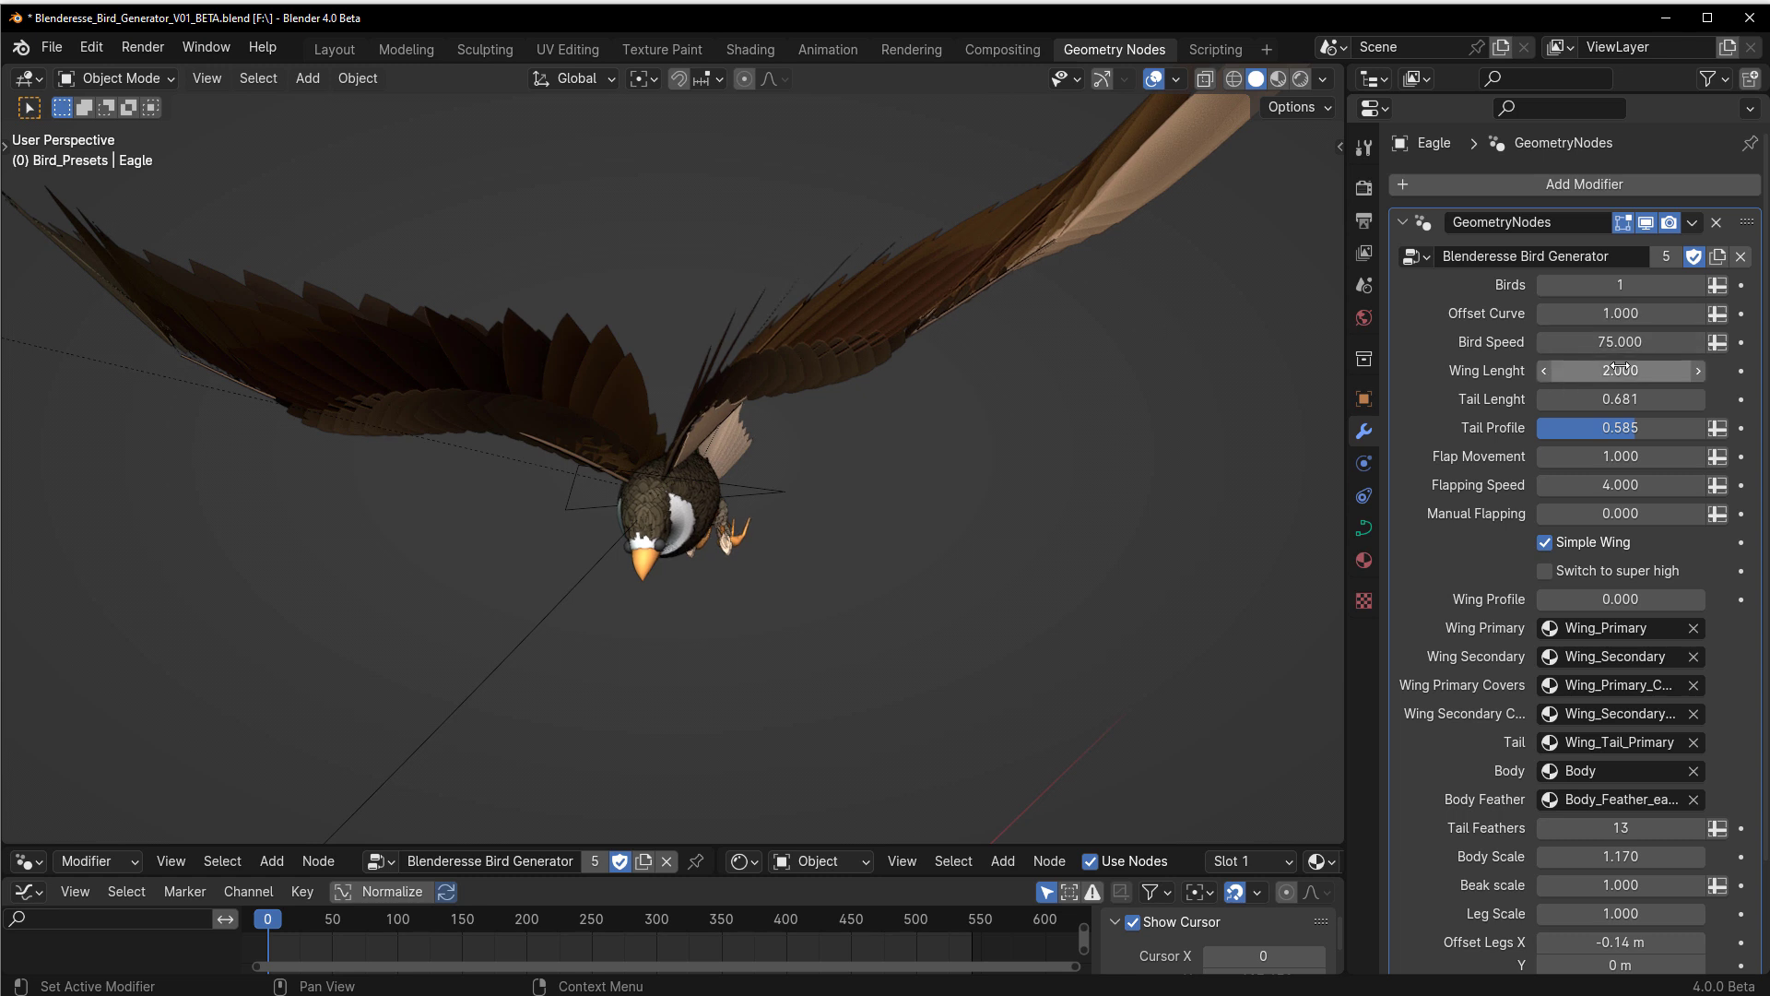
# Reshape the eagle with a wing length of 1.390, a tail length of 0.971 and a tail profile of 0.893.
pyautogui.moveTo(1620, 368); pyautogui.dragTo(1558, 369)
pyautogui.moveTo(689, 434); pyautogui.dragTo(885, 590, button='middle')
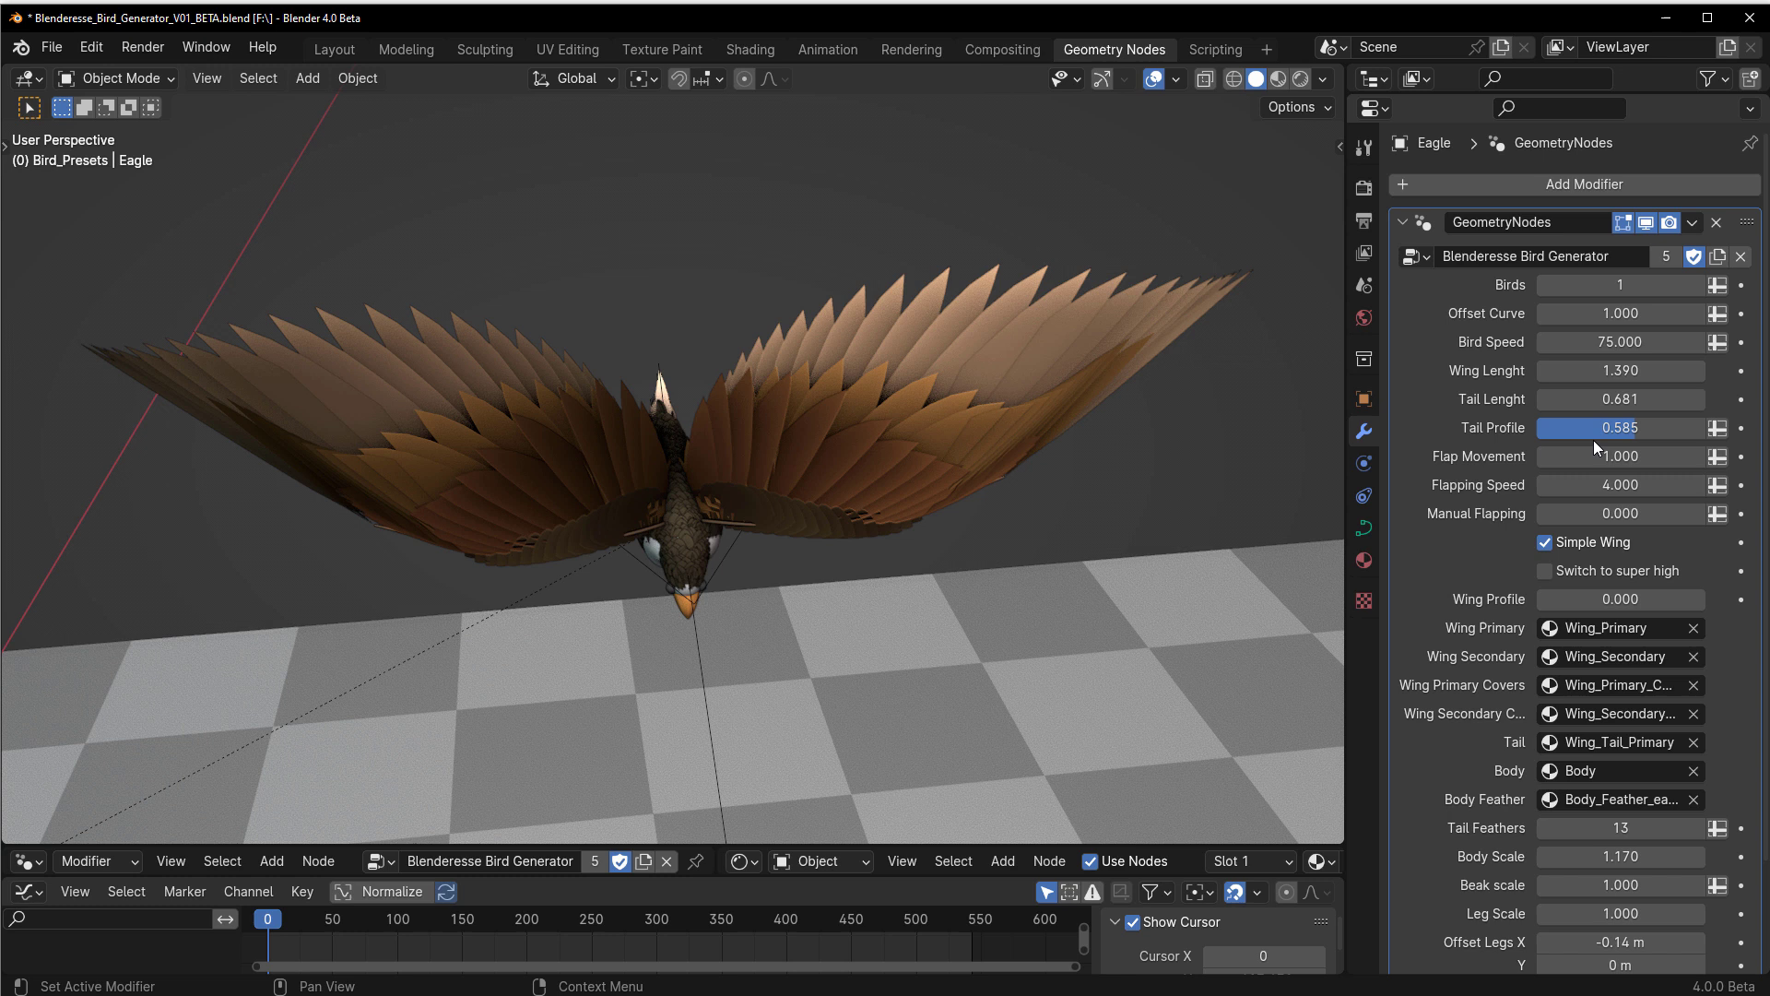
pyautogui.moveTo(1620, 396); pyautogui.dragTo(1683, 397)
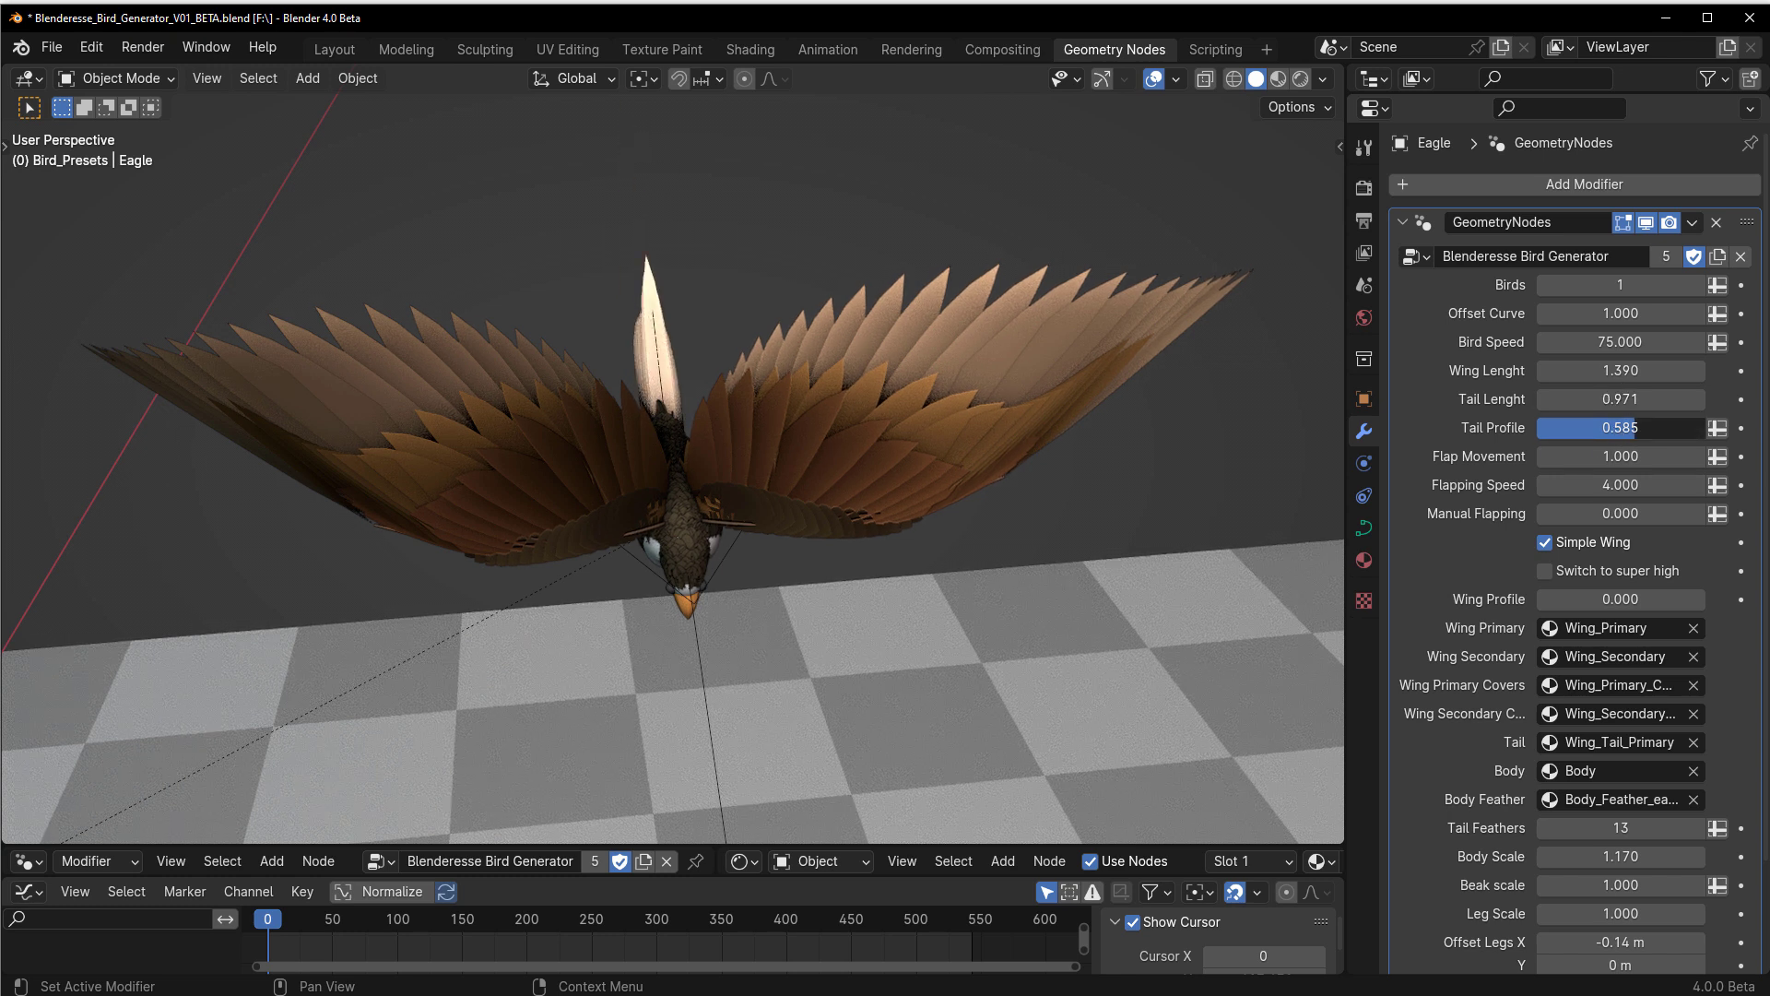
pyautogui.moveTo(1582, 427); pyautogui.dragTo(1706, 427)
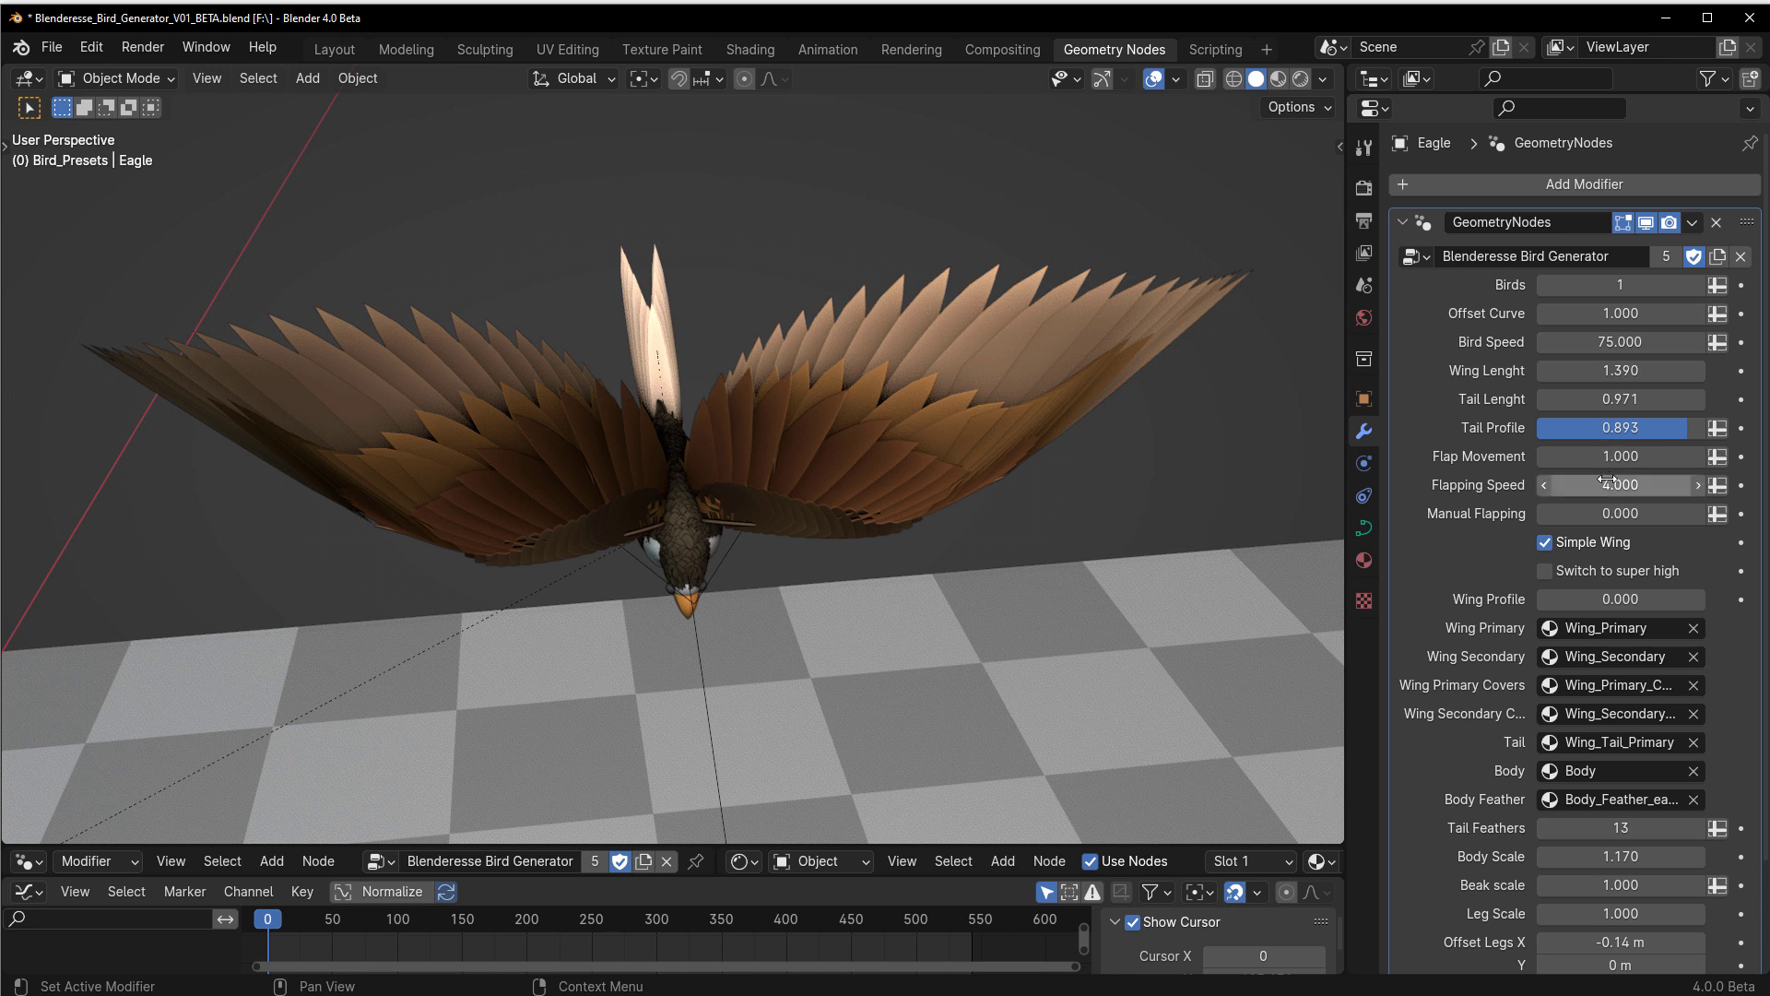
# Set the eagle's Wing Profile to 0.535 while viewing its wings from the front.
pyautogui.scroll(-1, 1573, 507)
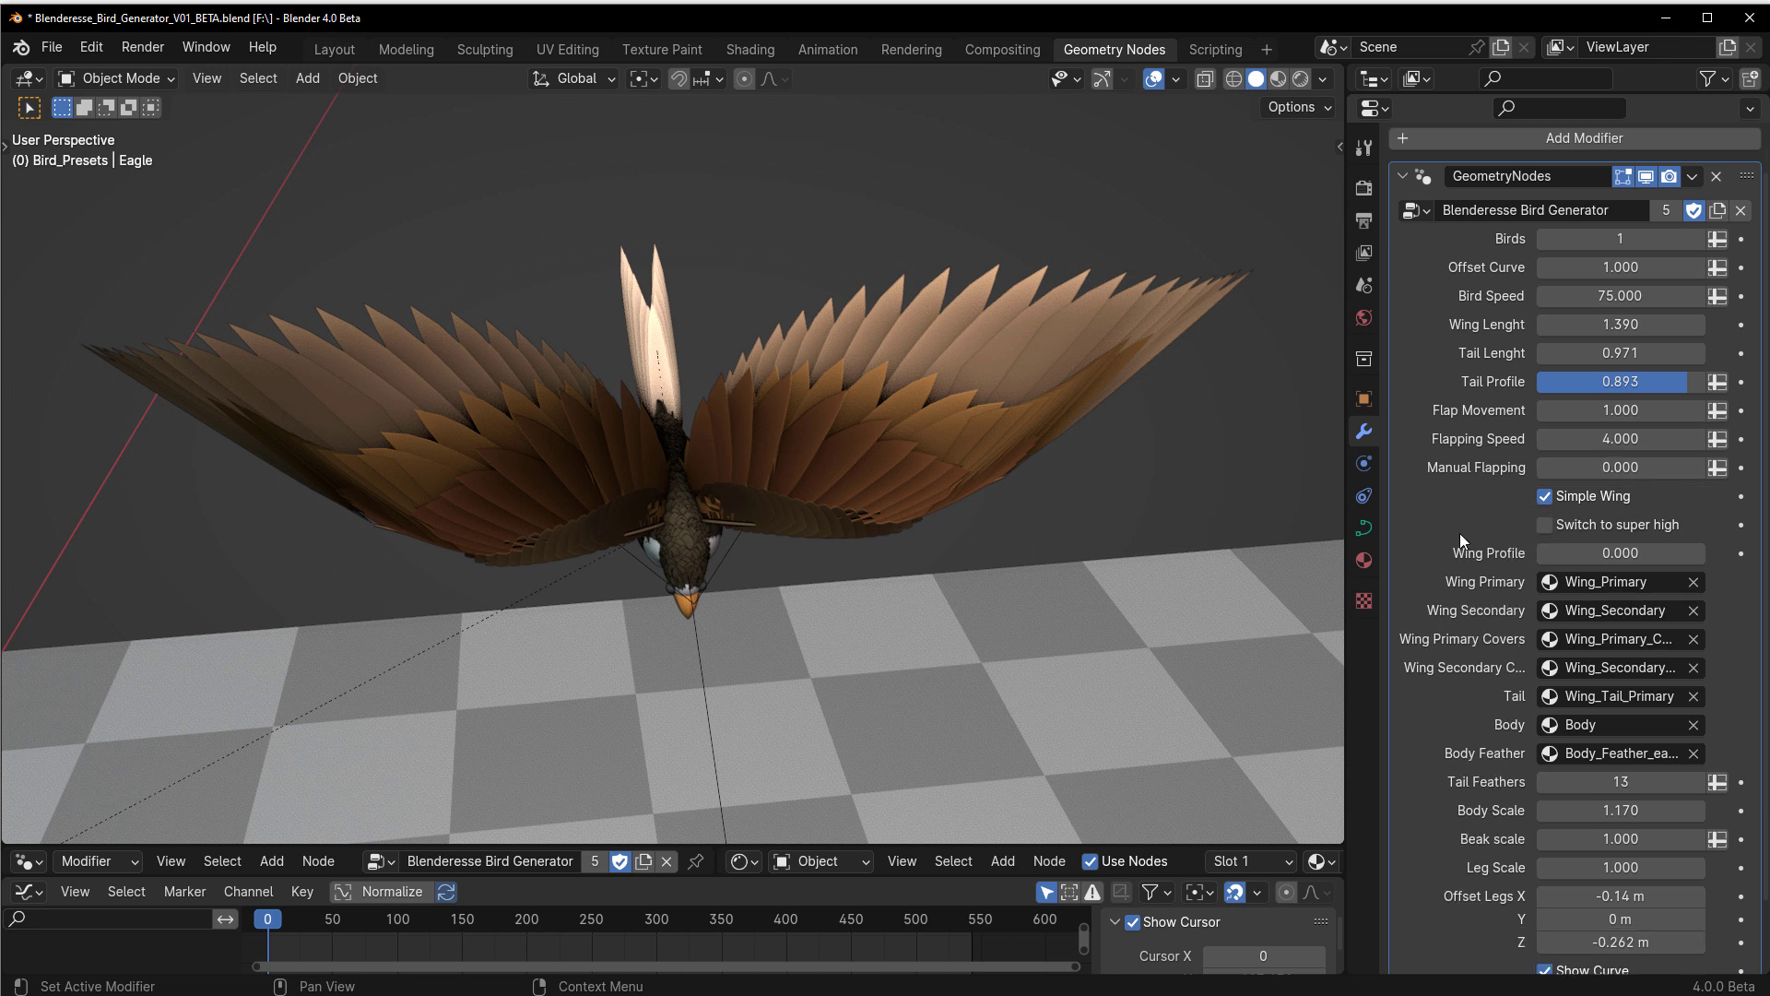
pyautogui.moveTo(1075, 476); pyautogui.dragTo(996, 373, button='middle')
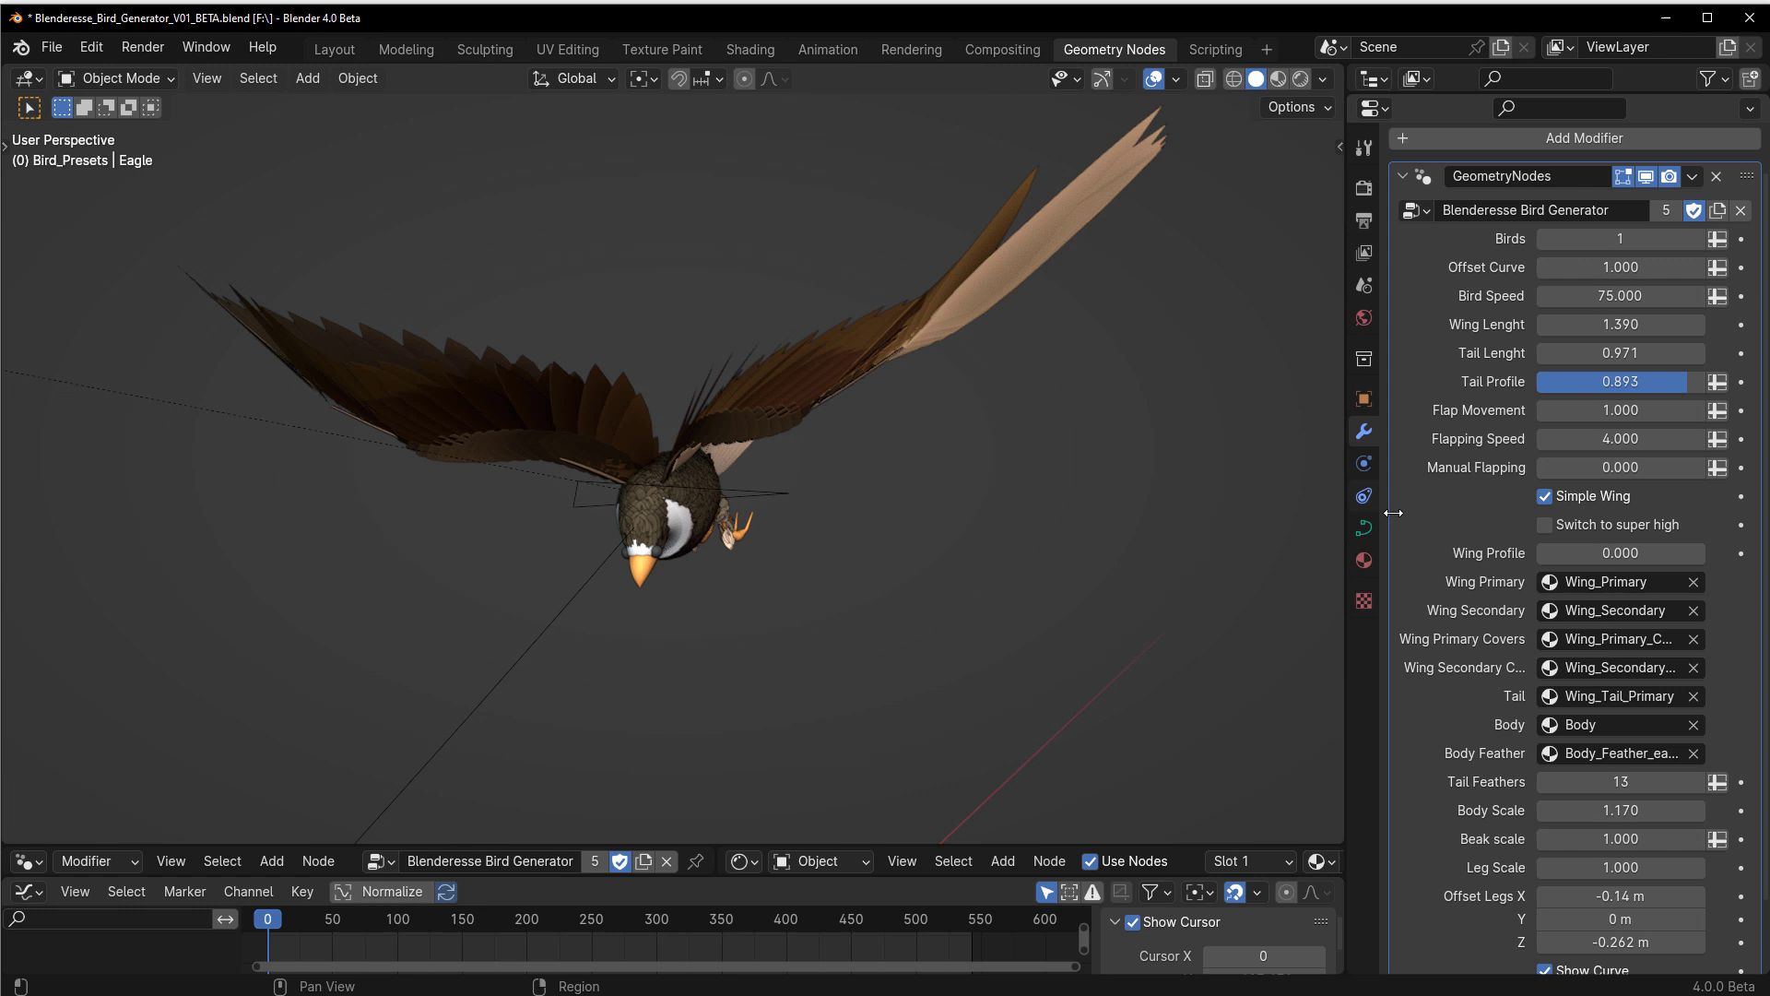
pyautogui.scroll(3, 986, 439)
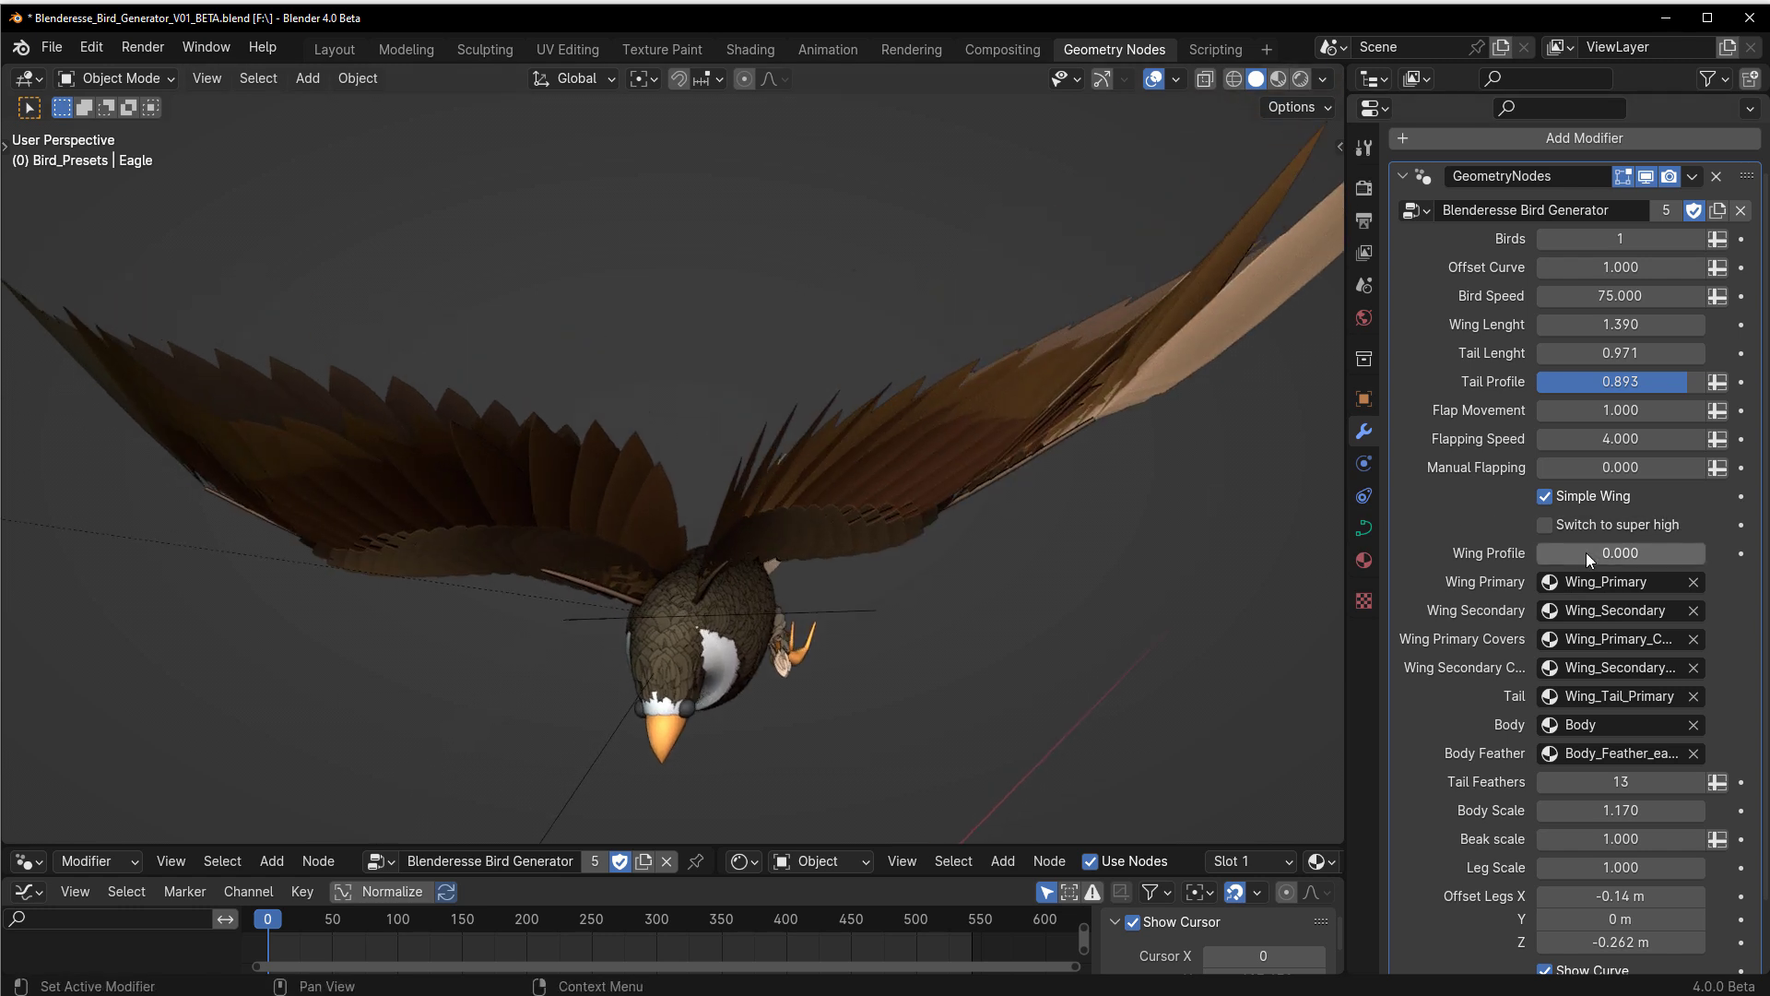
pyautogui.moveTo(1586, 552); pyautogui.dragTo(1627, 552)
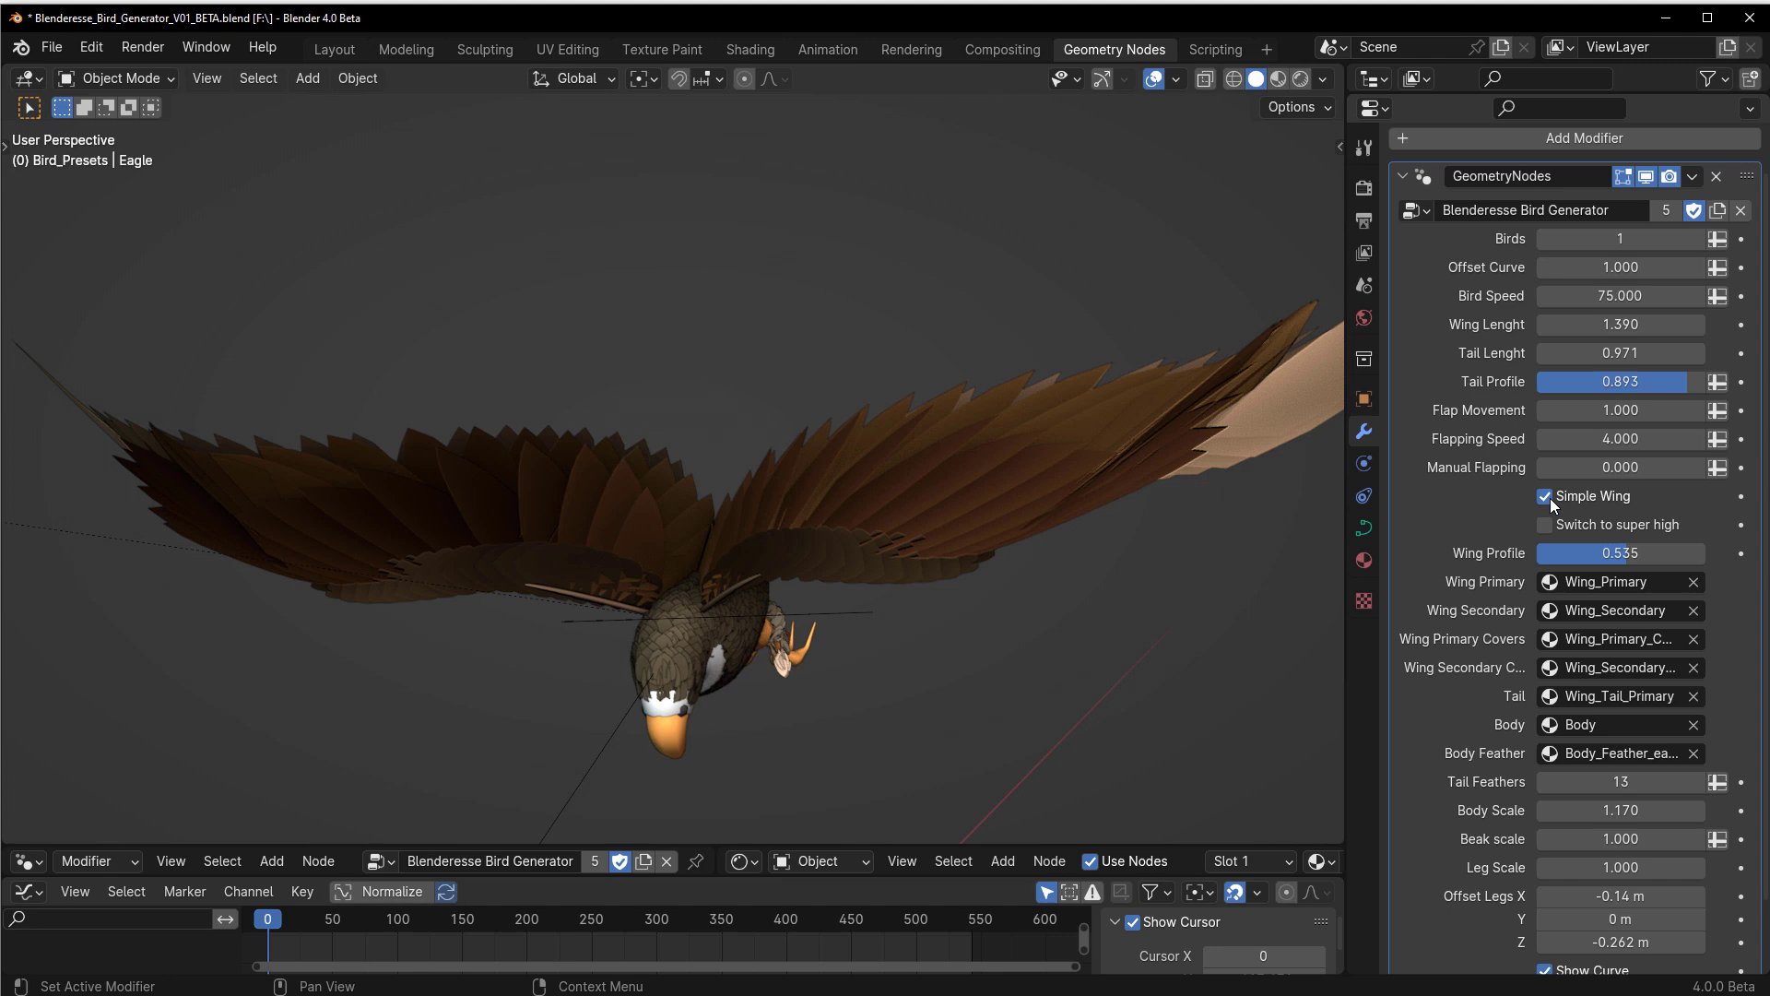
# Turn off Simple Wing and enable Switch to super high for the eagle, and inspect the detailed feathers up close.
pyautogui.click(1544, 498)
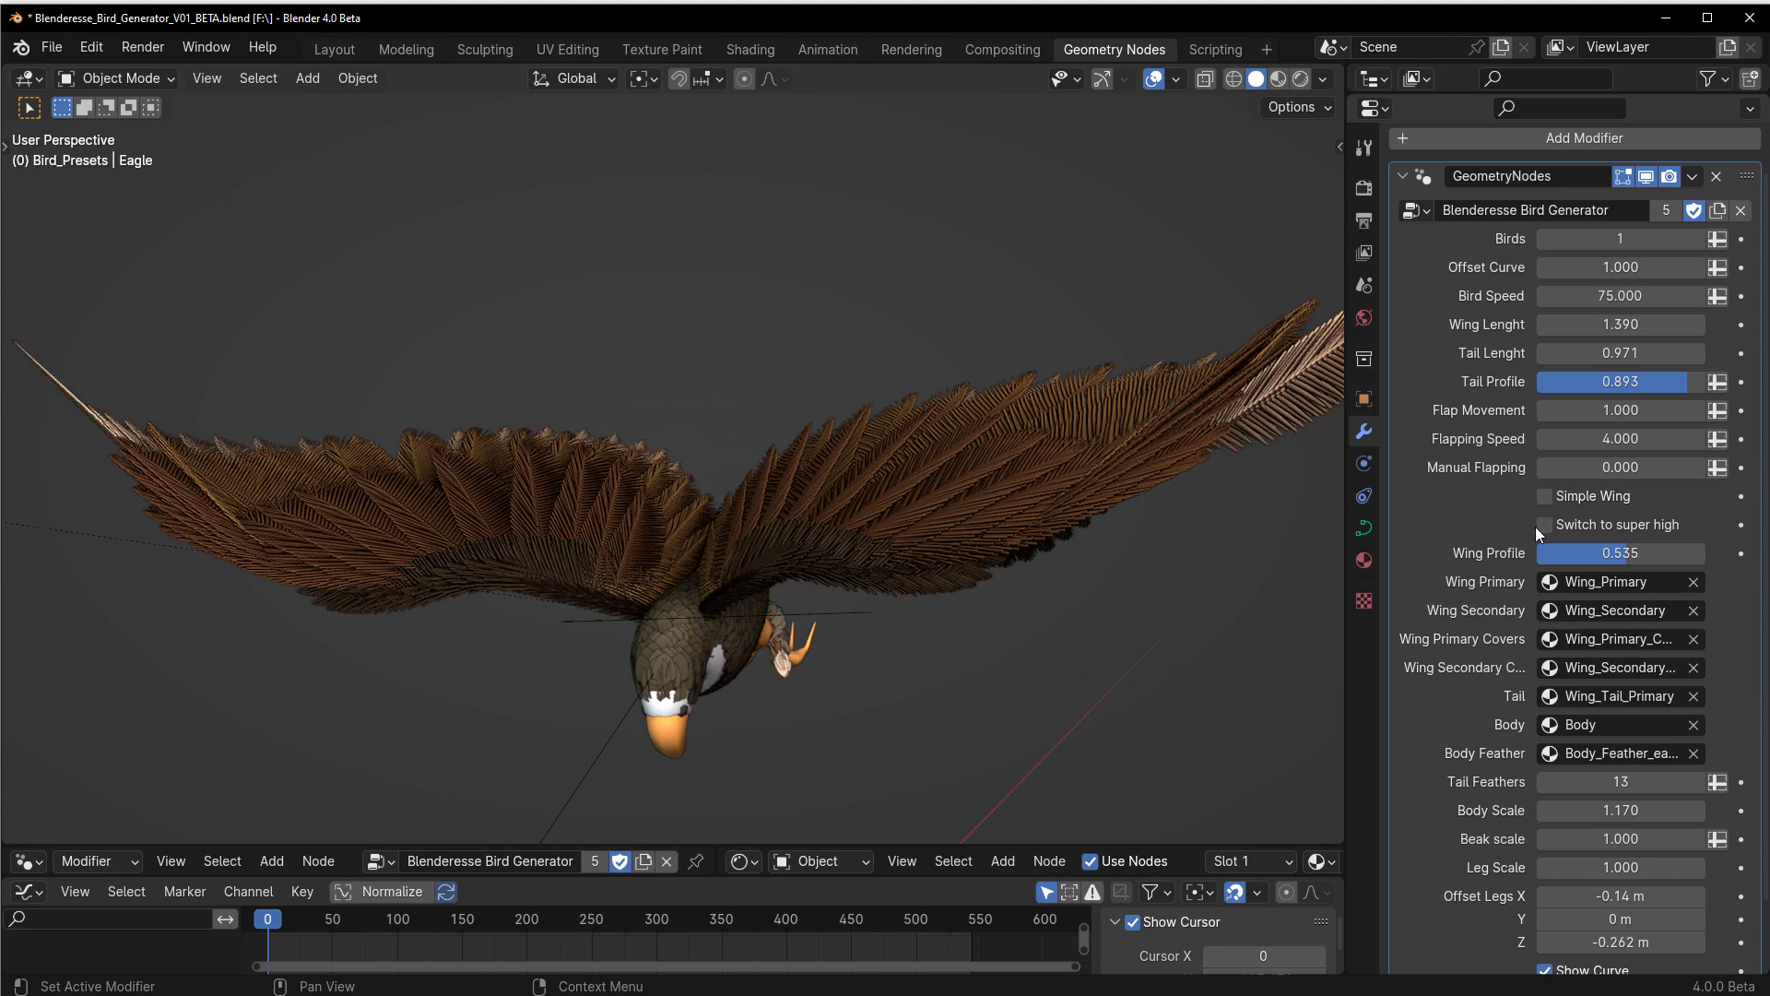
pyautogui.click(1545, 529)
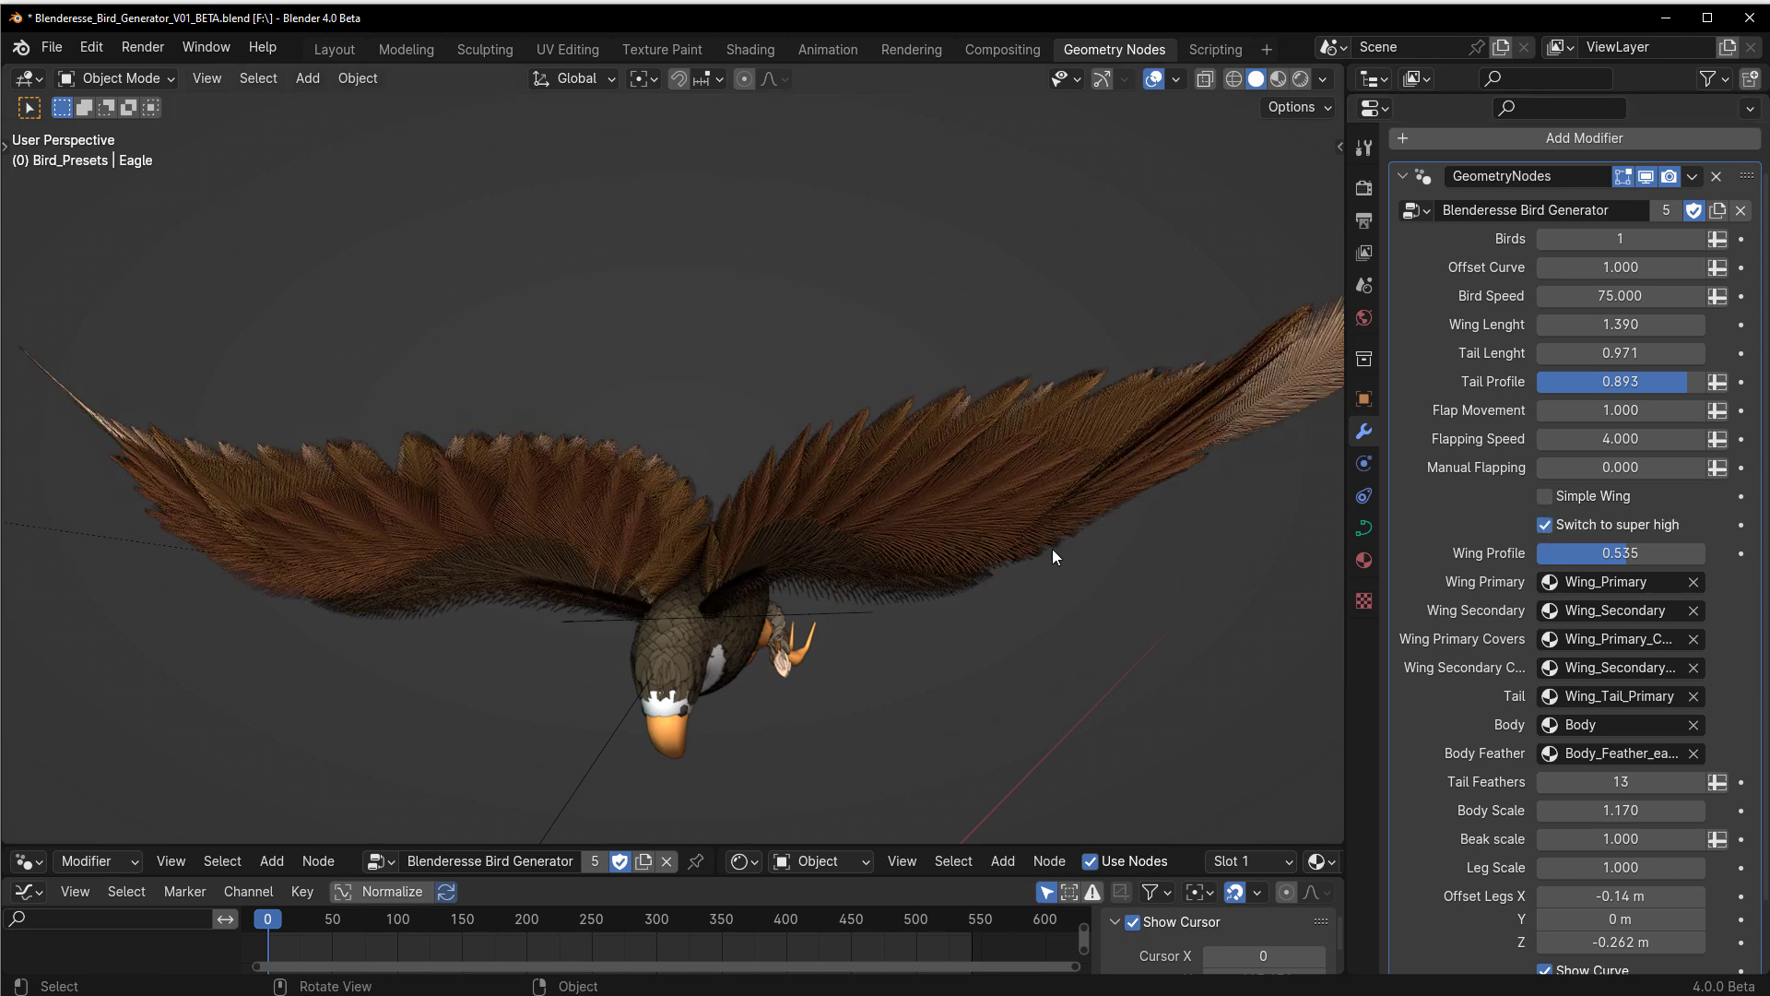
pyautogui.moveTo(1053, 550); pyautogui.dragTo(804, 584, button='middle')
pyautogui.scroll(4, 1016, 571)
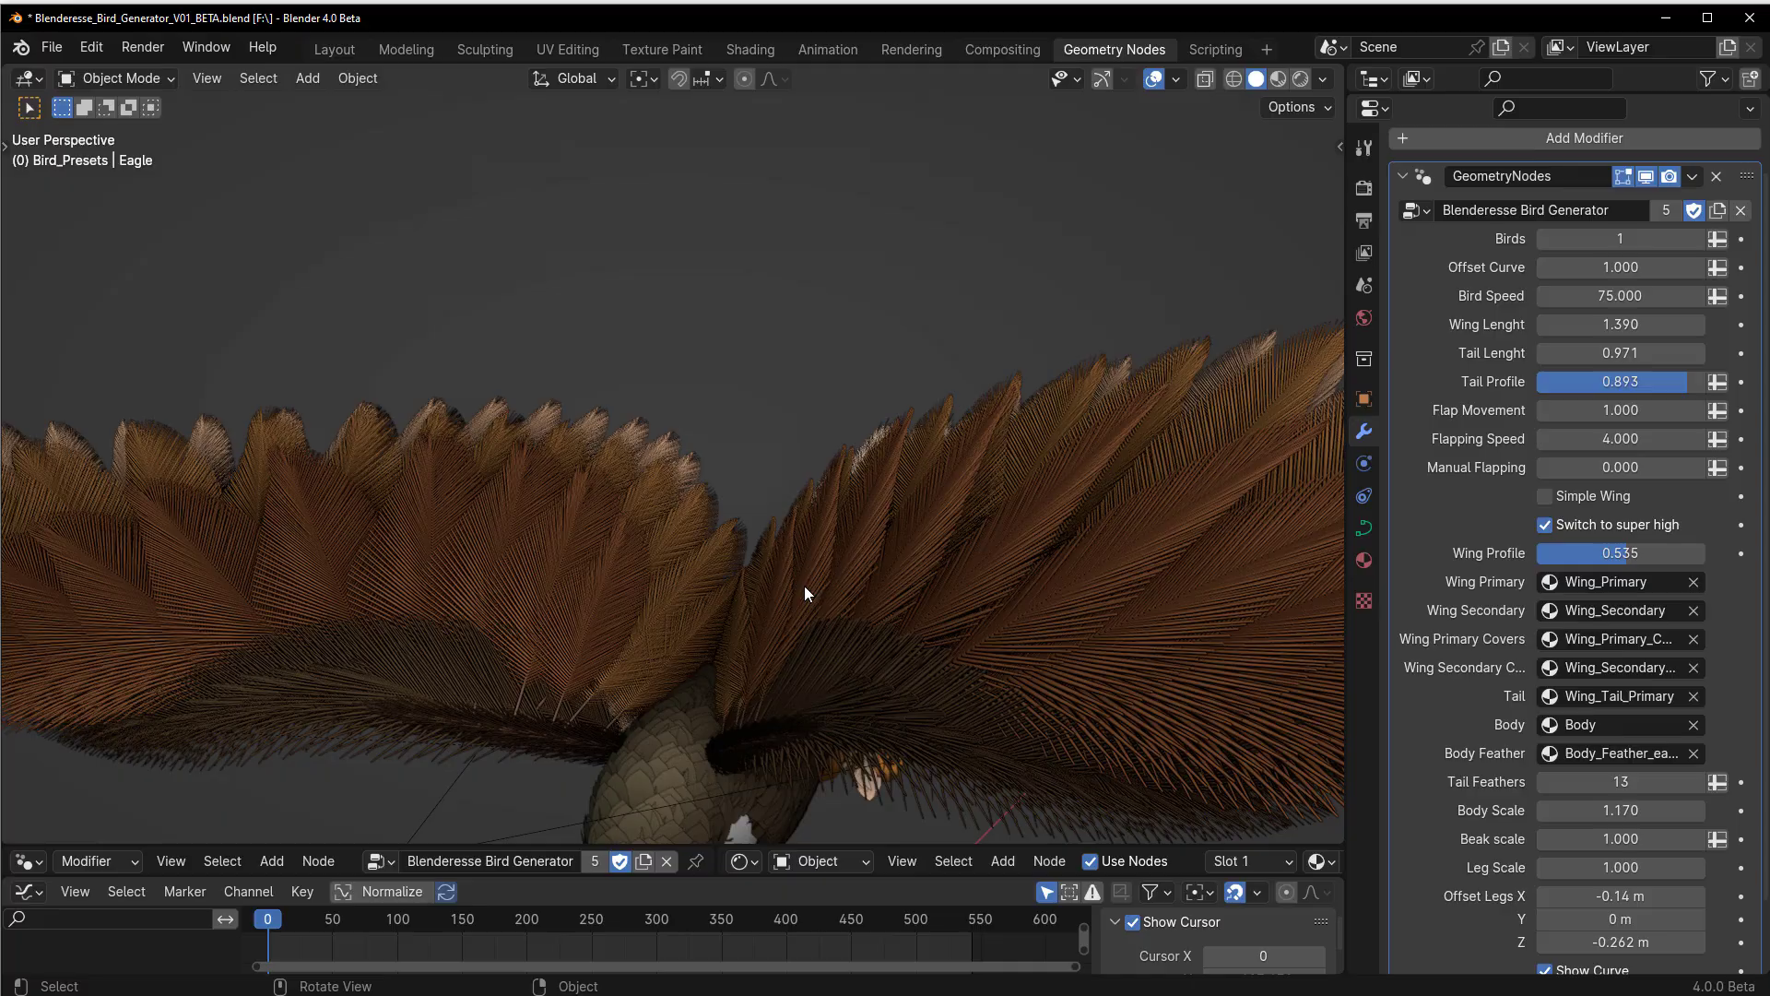
pyautogui.scroll(-5, 952, 565)
pyautogui.moveTo(955, 567)
pyautogui.mouseDown(button='middle')
pyautogui.moveTo(939, 625)
pyautogui.moveTo(810, 616)
pyautogui.moveTo(909, 647)
pyautogui.moveTo(997, 587)
pyautogui.moveTo(973, 555)
pyautogui.mouseUp(button='middle')
pyautogui.scroll(4, 815, 616)
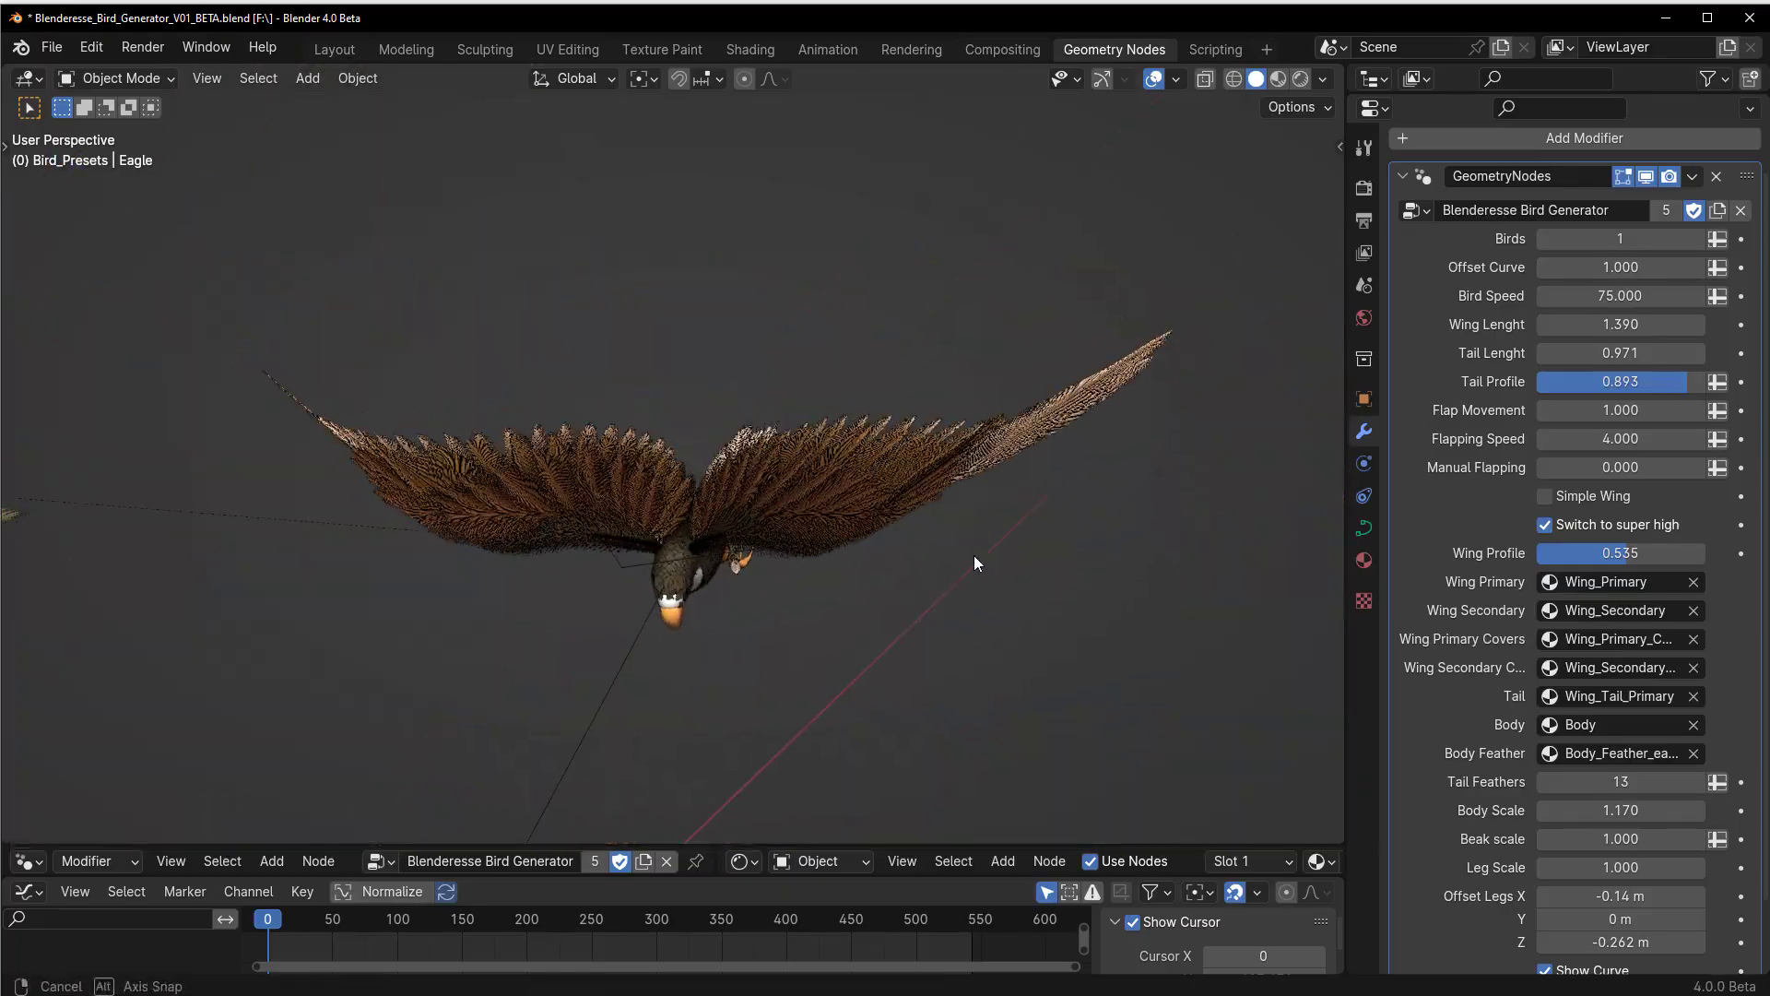
# Set the eagle's Wing Profile to 0.519 with the detailed feathers in view.
pyautogui.scroll(-2, 1524, 721)
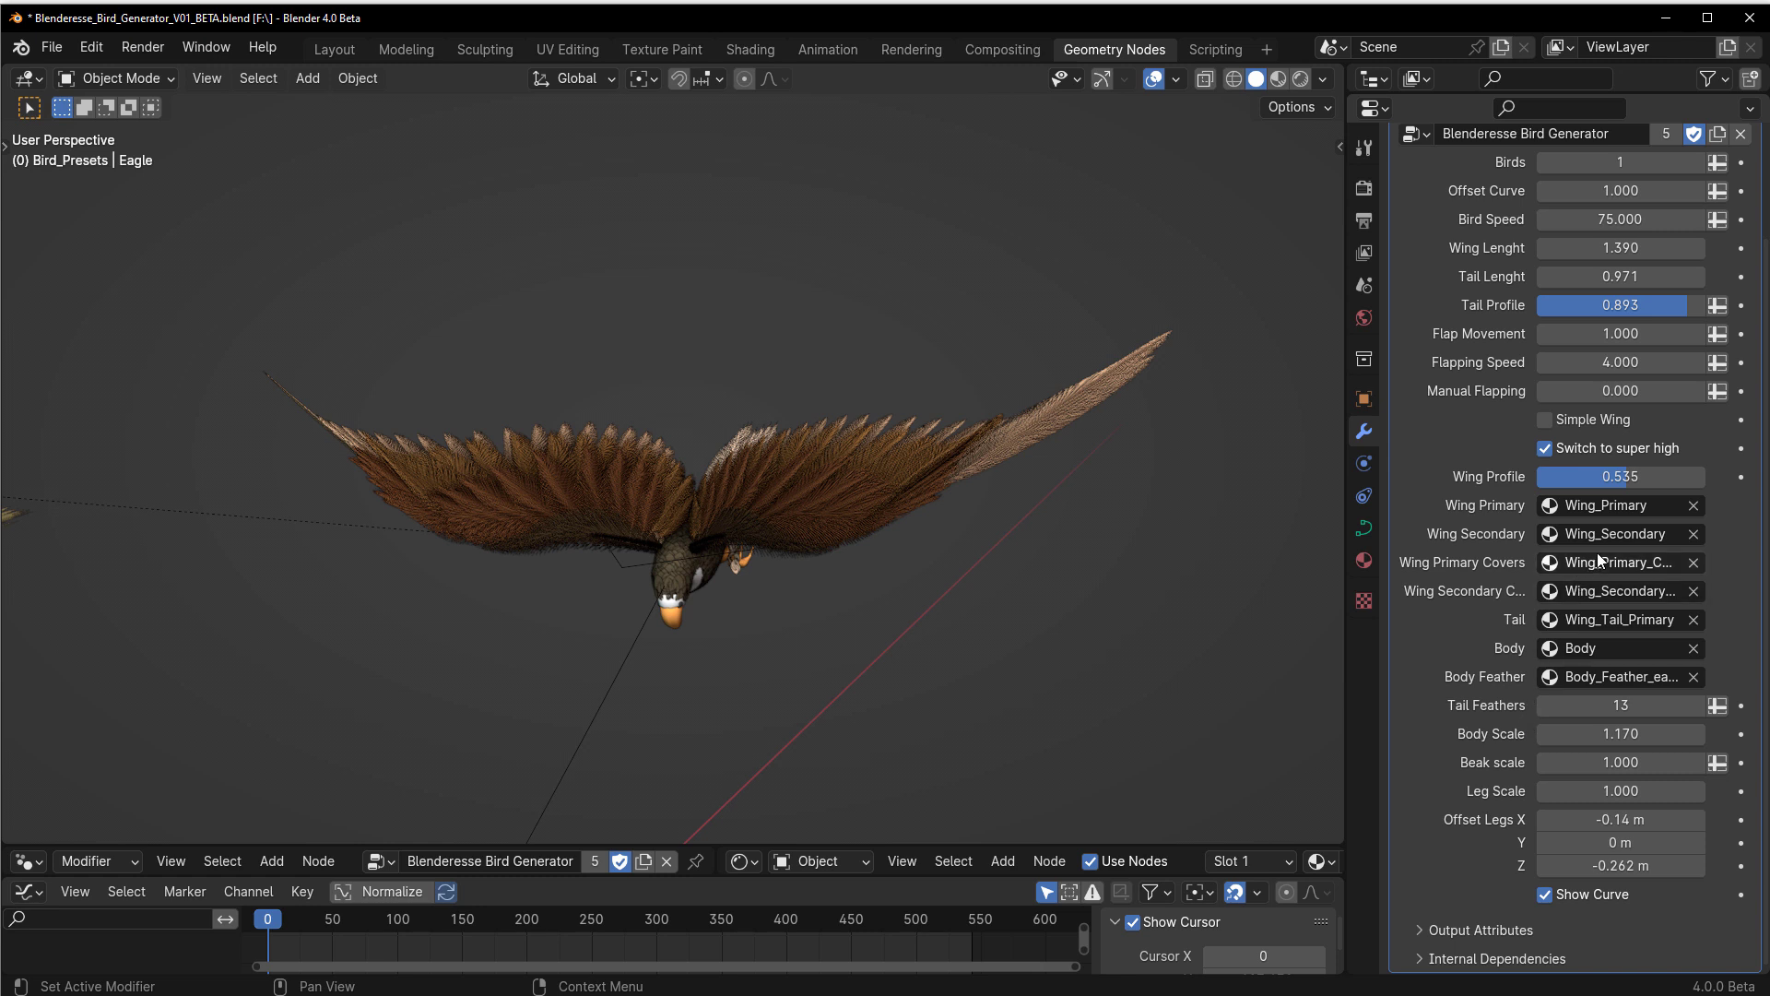
pyautogui.moveTo(769, 644); pyautogui.dragTo(793, 637, button='middle')
pyautogui.scroll(4, 793, 636)
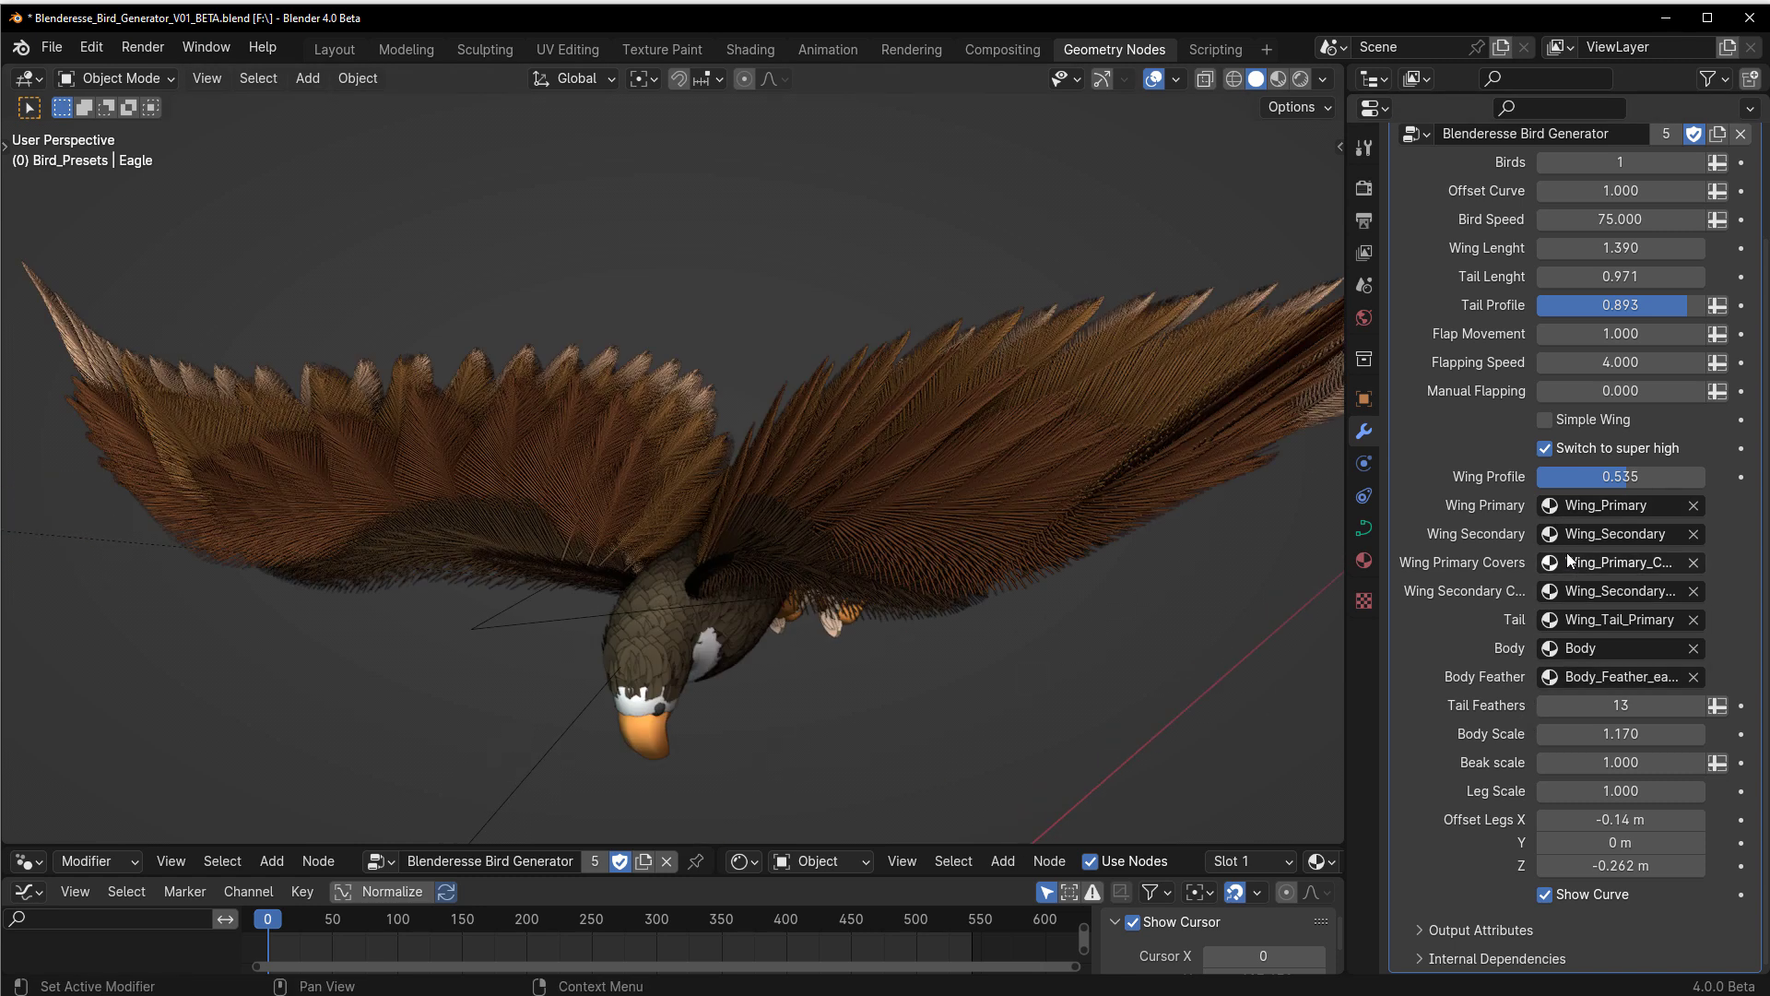
pyautogui.moveTo(1620, 477)
pyautogui.mouseDown()
pyautogui.moveTo(1538, 476)
pyautogui.moveTo(1596, 467)
pyautogui.mouseUp()
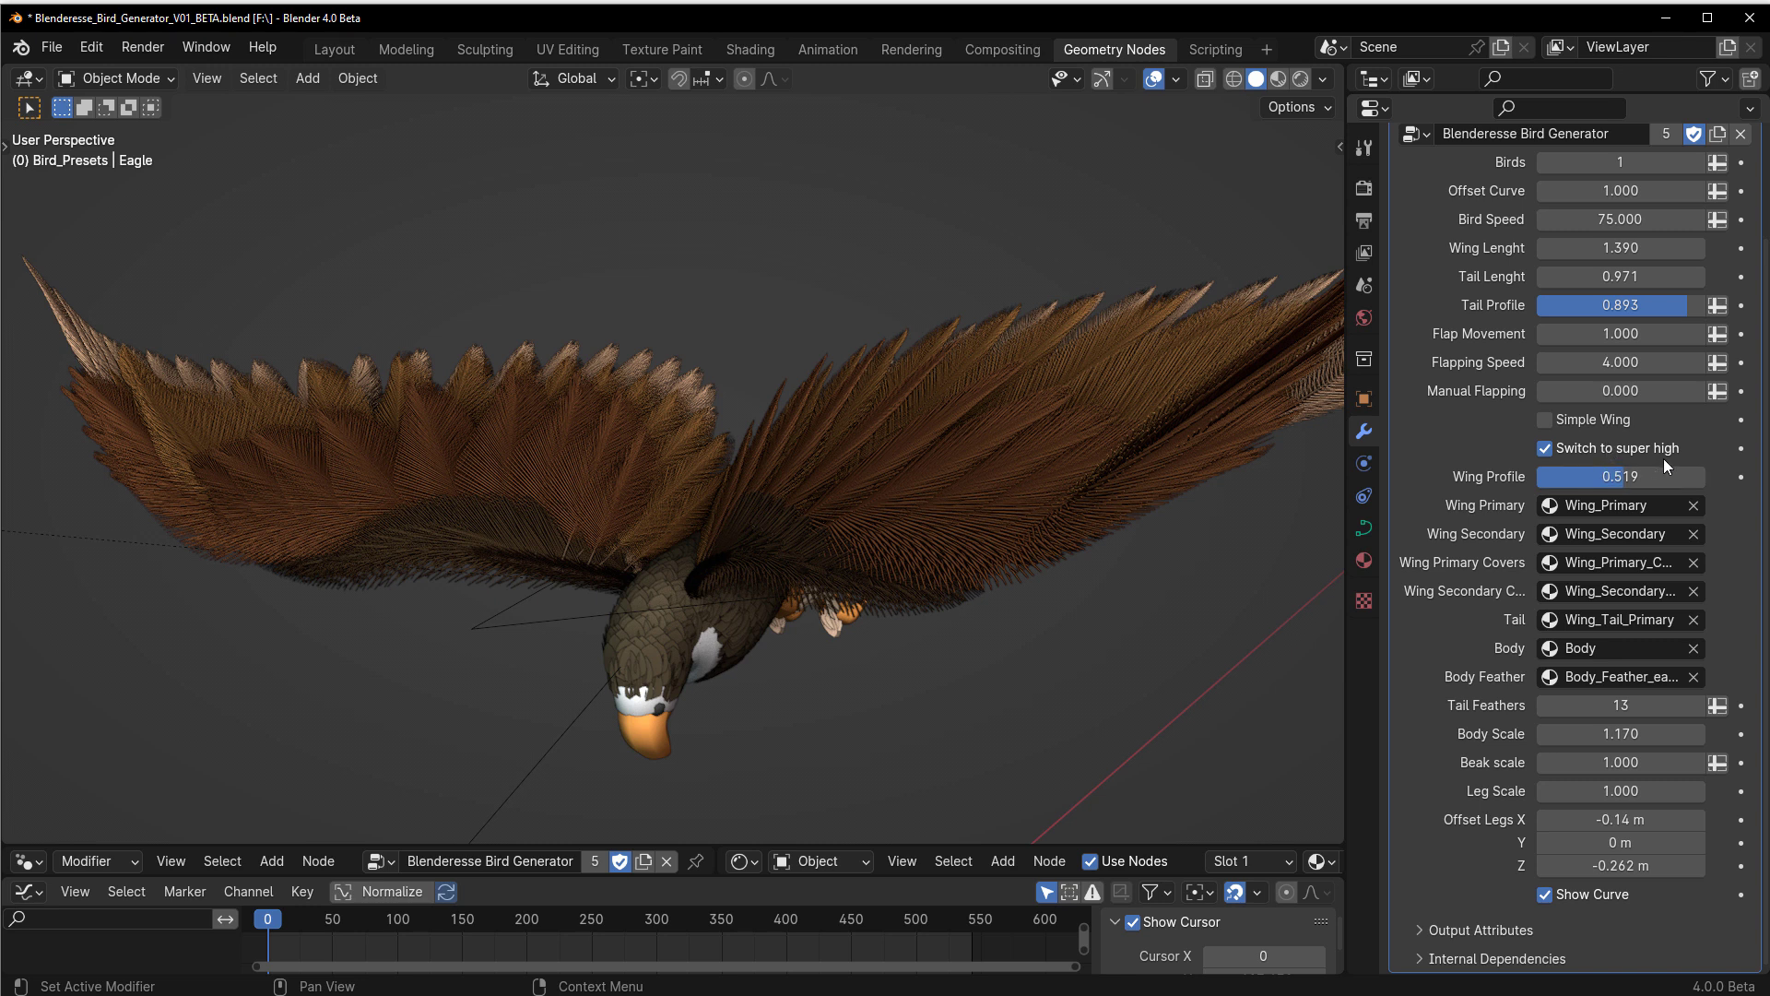
# Turn off Switch to super high, enable Simple Wing for the eagle, and set its Wing Profile to 0.784.
pyautogui.click(1545, 449)
pyautogui.click(1546, 420)
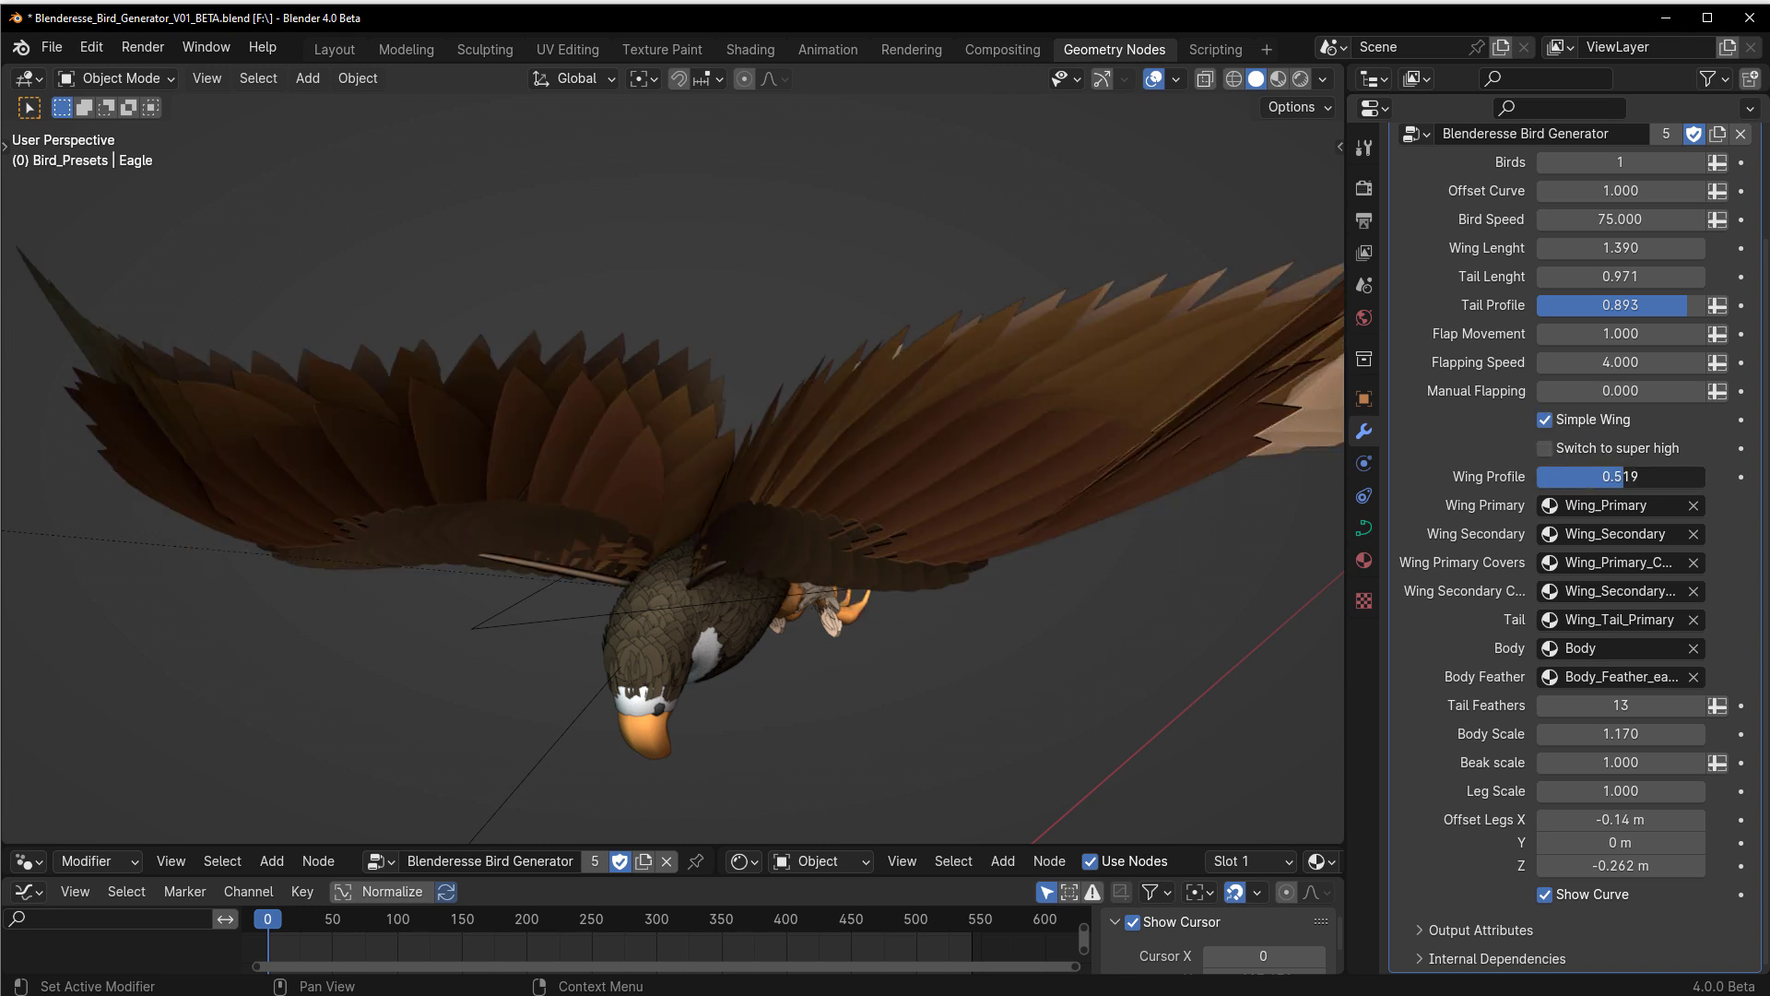
pyautogui.moveTo(1623, 477); pyautogui.dragTo(1667, 476)
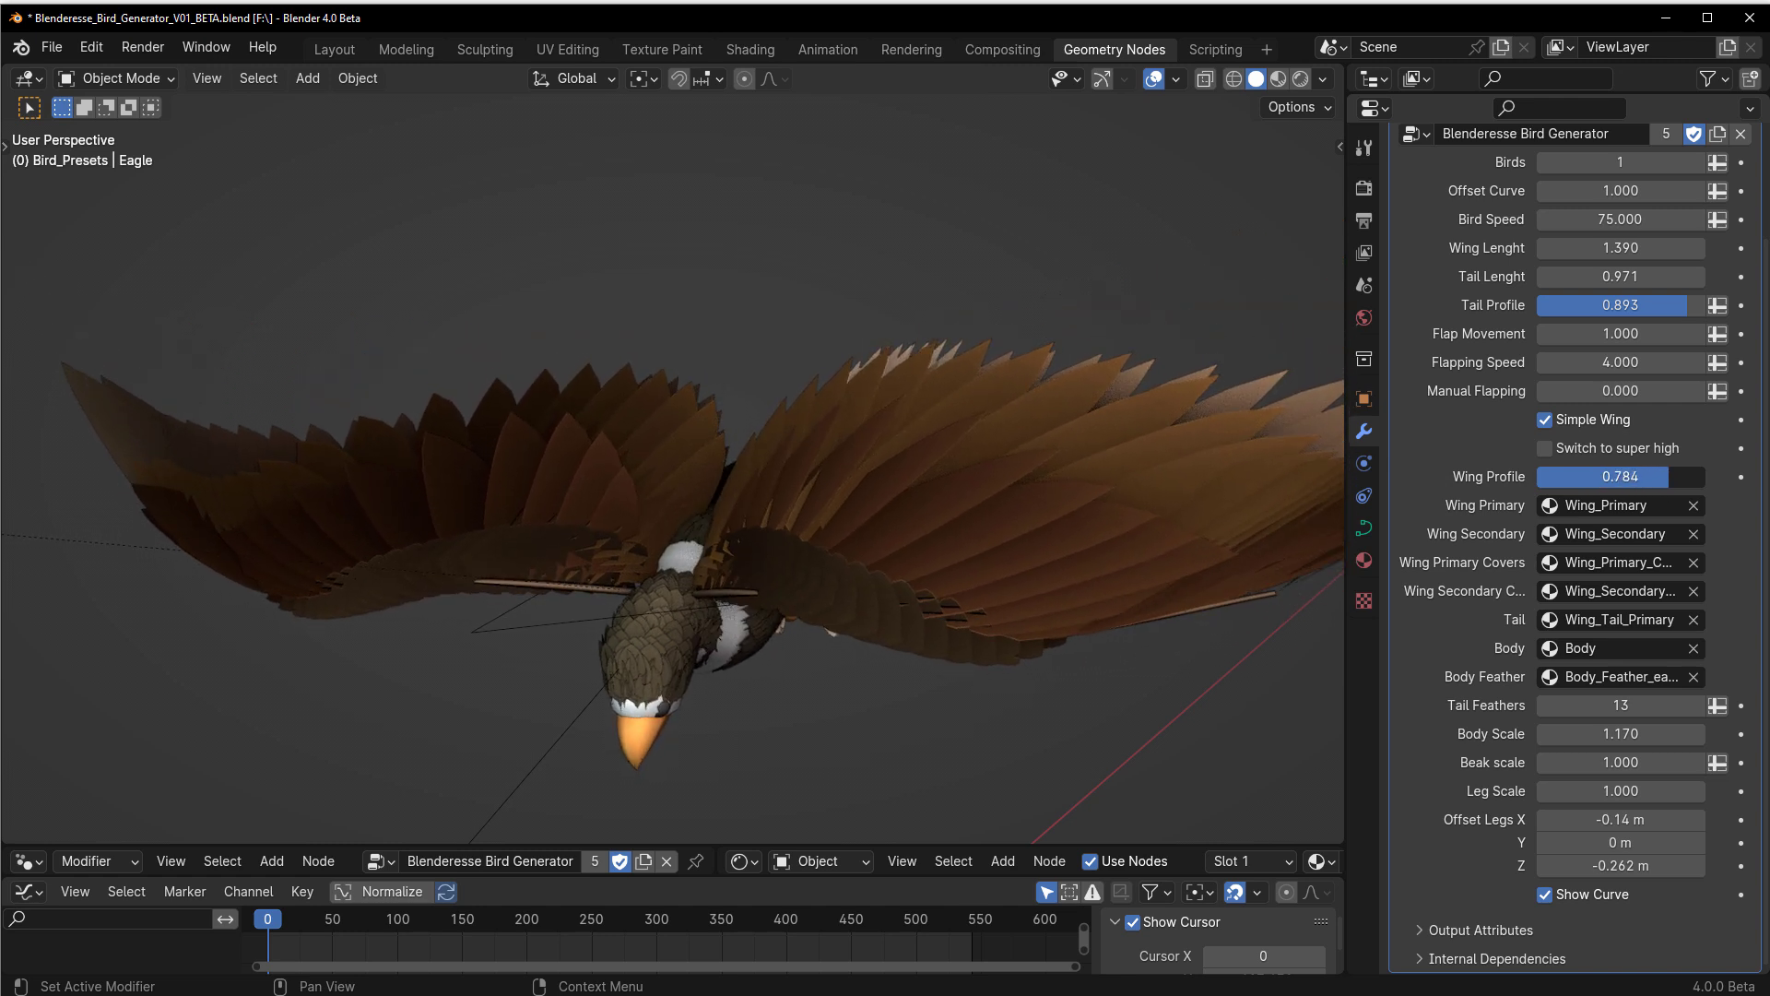
# Compare the eagle's wings with Switch to super high enabled, disable it again, and set the Wing Profile to 0.486.
pyautogui.click(1558, 450)
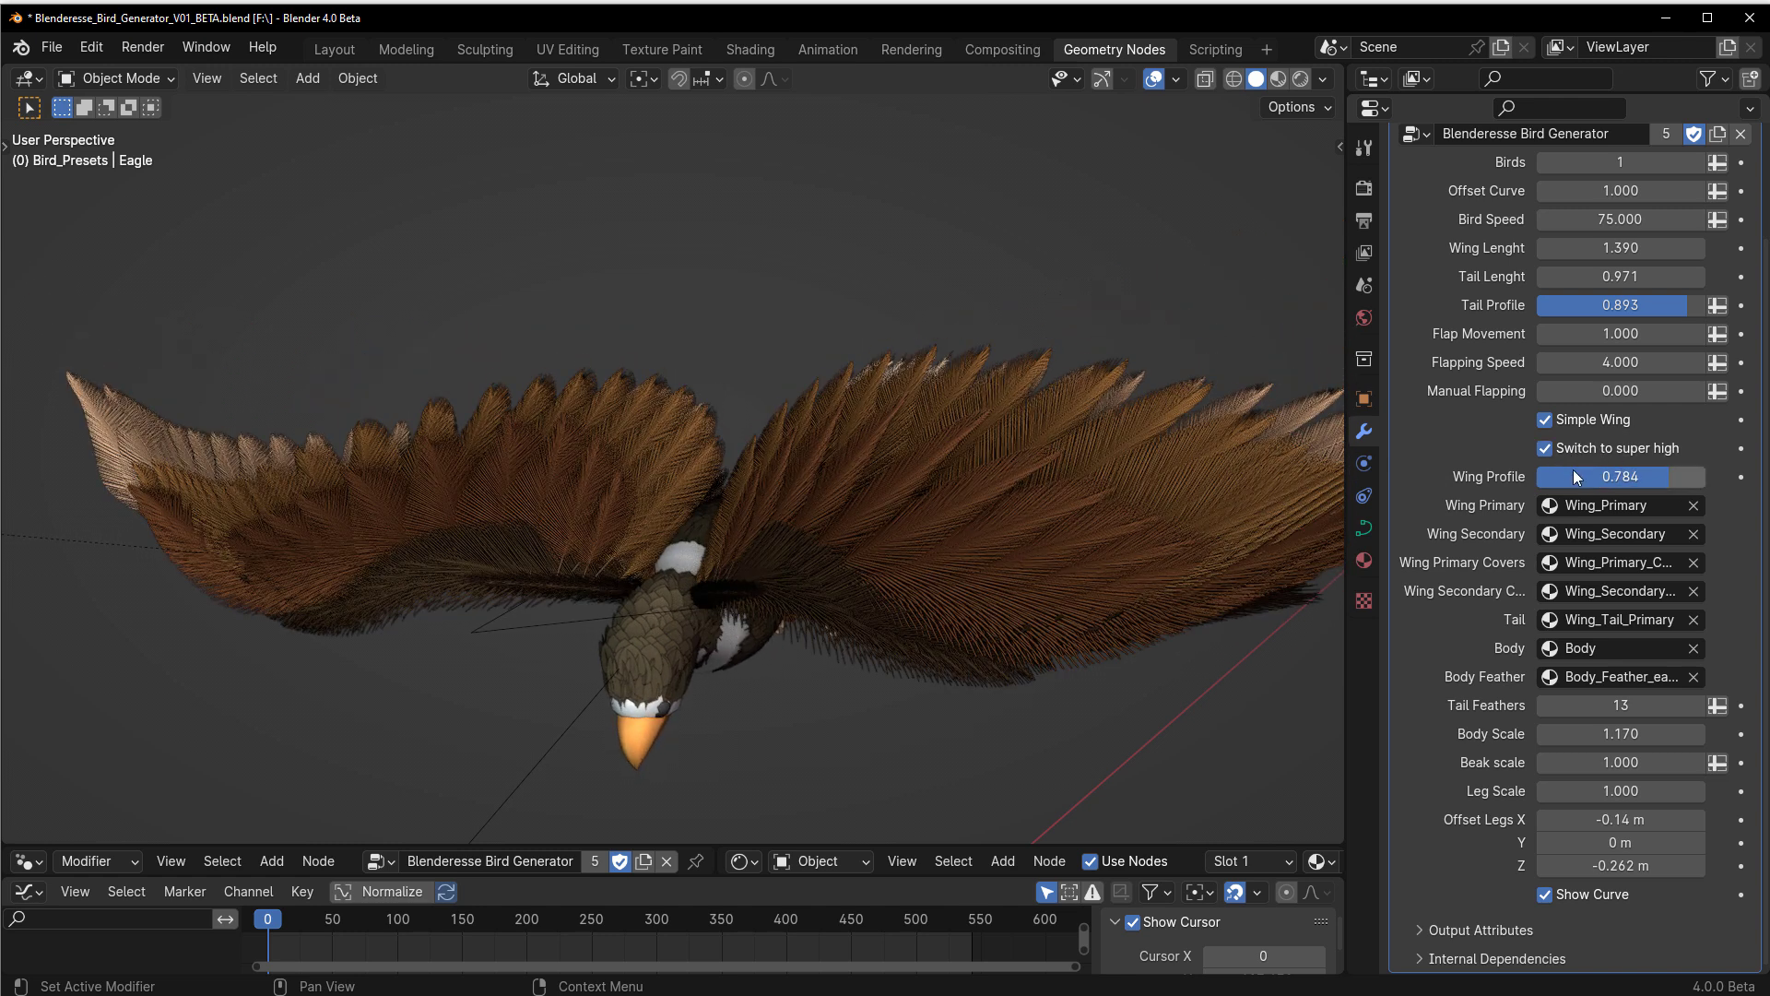
pyautogui.click(1551, 450)
pyautogui.moveTo(1637, 477); pyautogui.dragTo(1590, 477)
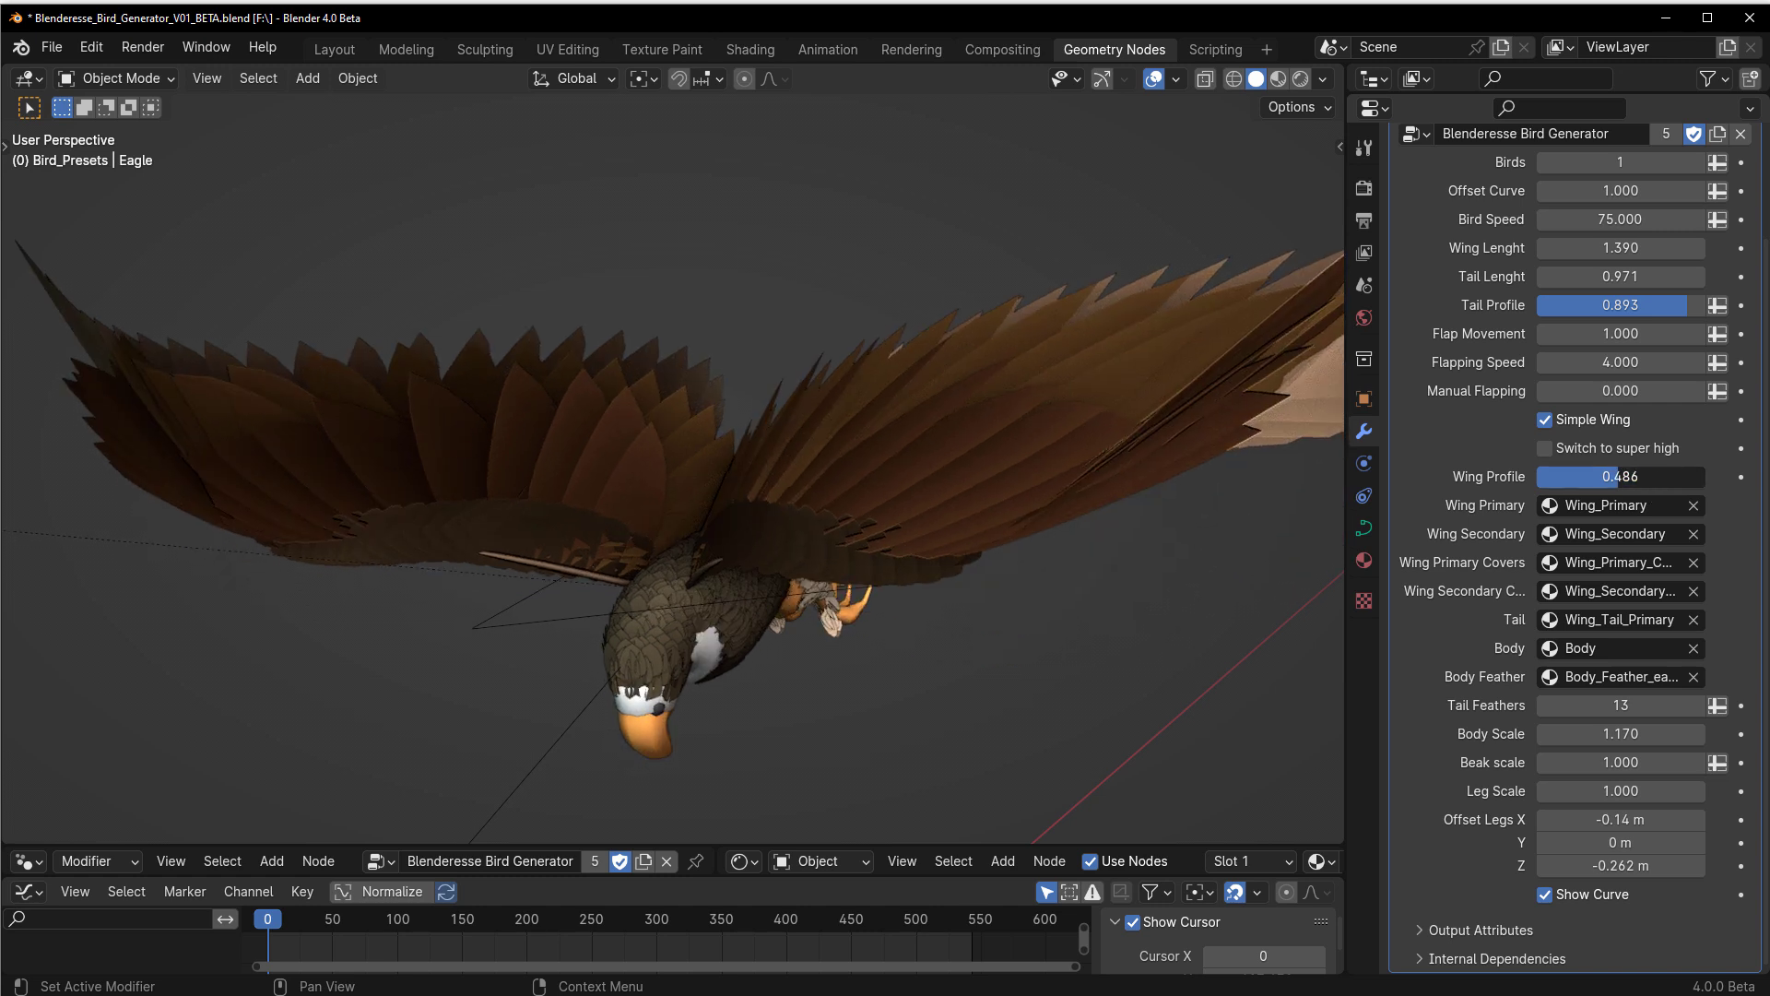
# Set the eagle's Tail Feathers to 11 and its Body Scale to 1.290.
pyautogui.click(1557, 507)
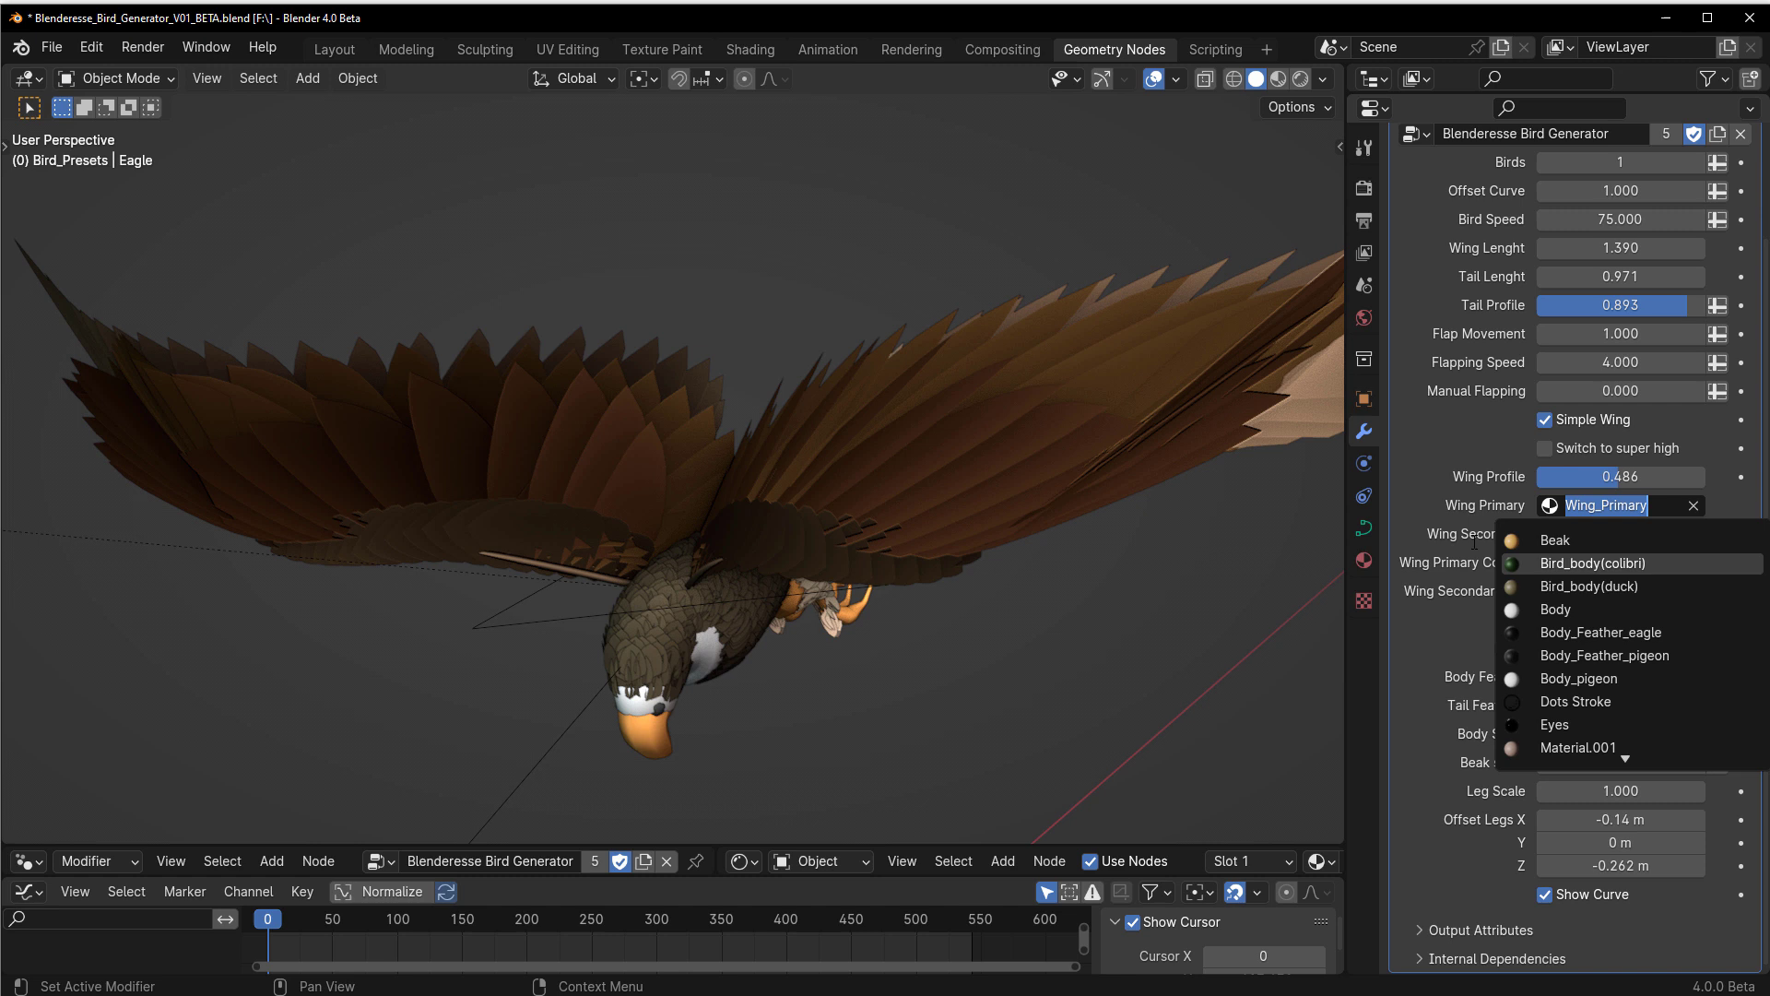
pyautogui.click(1449, 513)
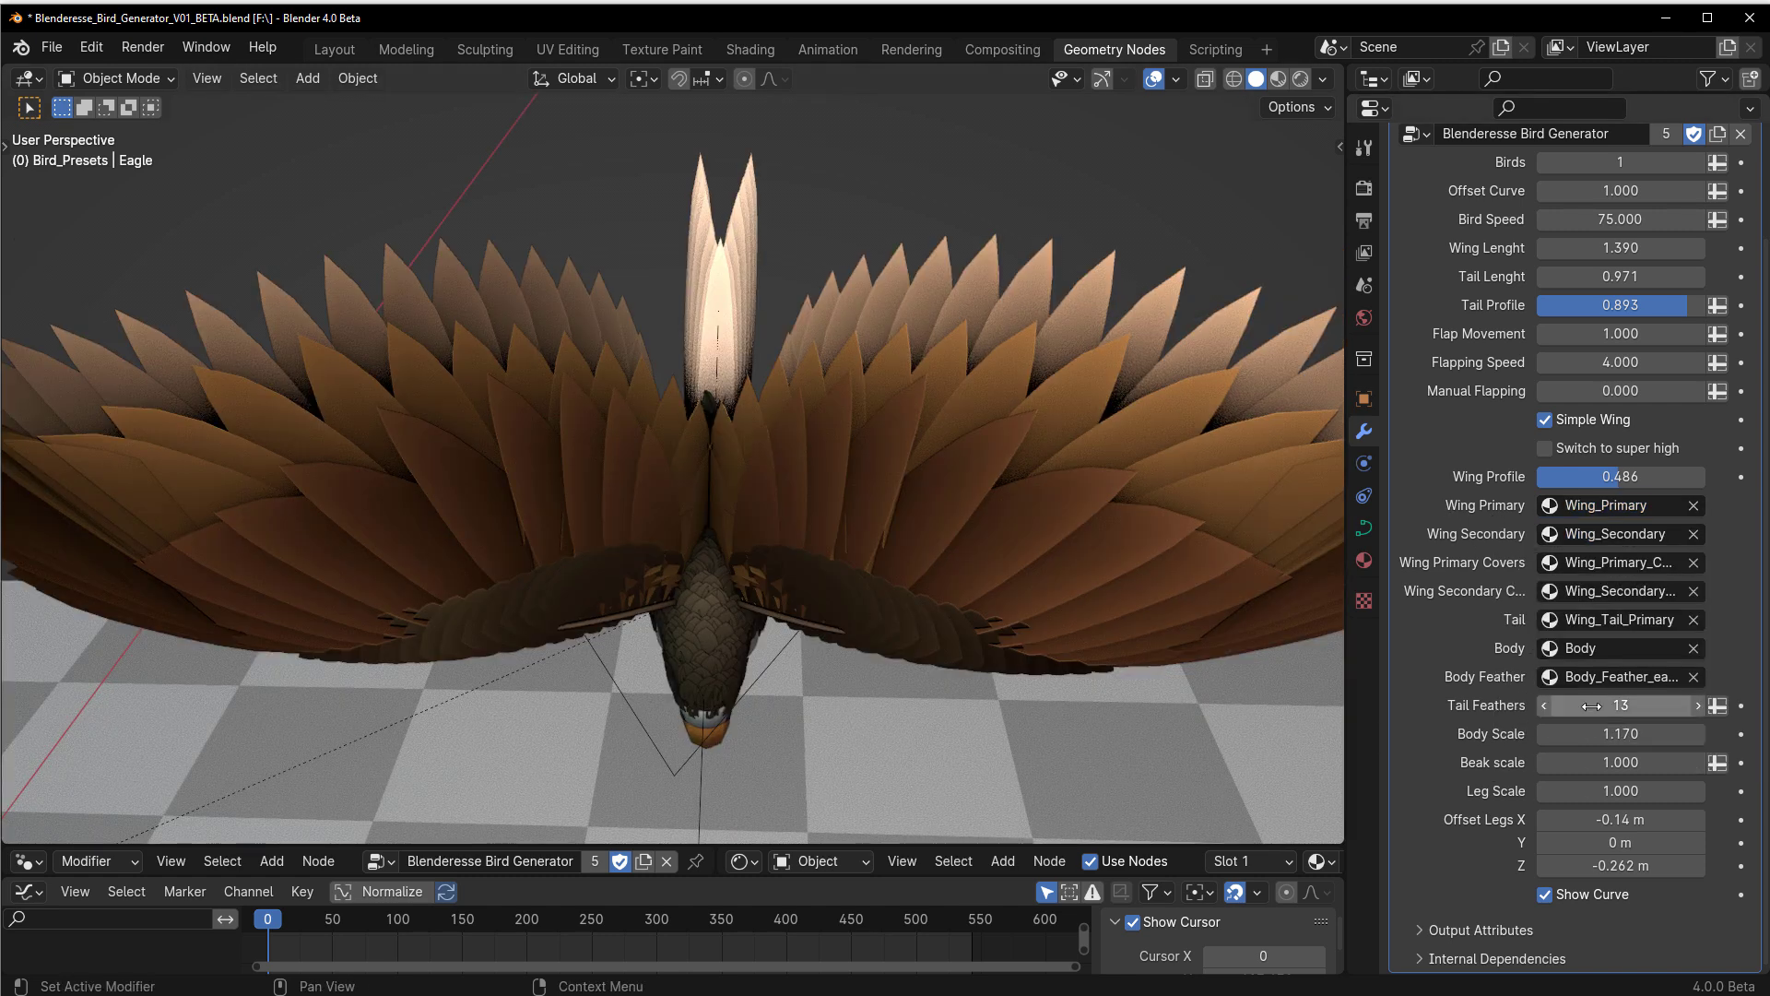
pyautogui.moveTo(1620, 706); pyautogui.dragTo(1563, 705)
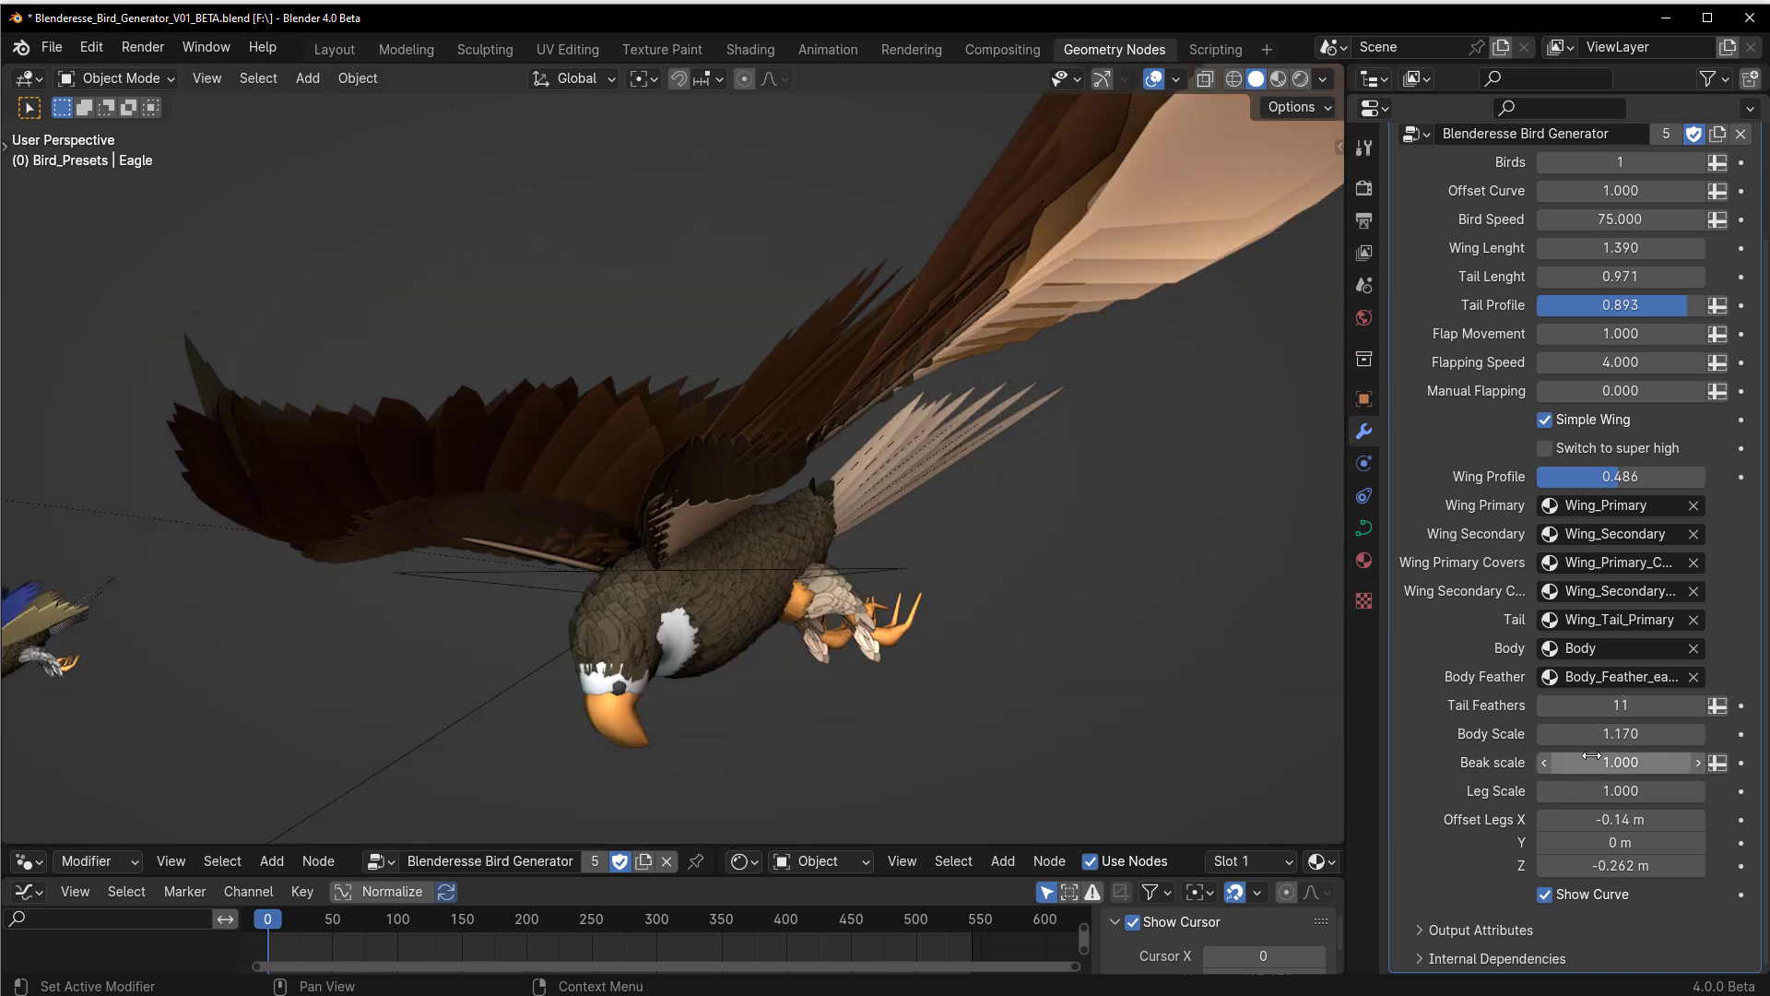
pyautogui.moveTo(1620, 734)
pyautogui.mouseDown()
pyautogui.moveTo(1650, 734)
pyautogui.moveTo(1586, 762)
pyautogui.moveTo(1637, 763)
pyautogui.mouseUp()
pyautogui.moveTo(817, 701); pyautogui.dragTo(761, 701, button='middle')
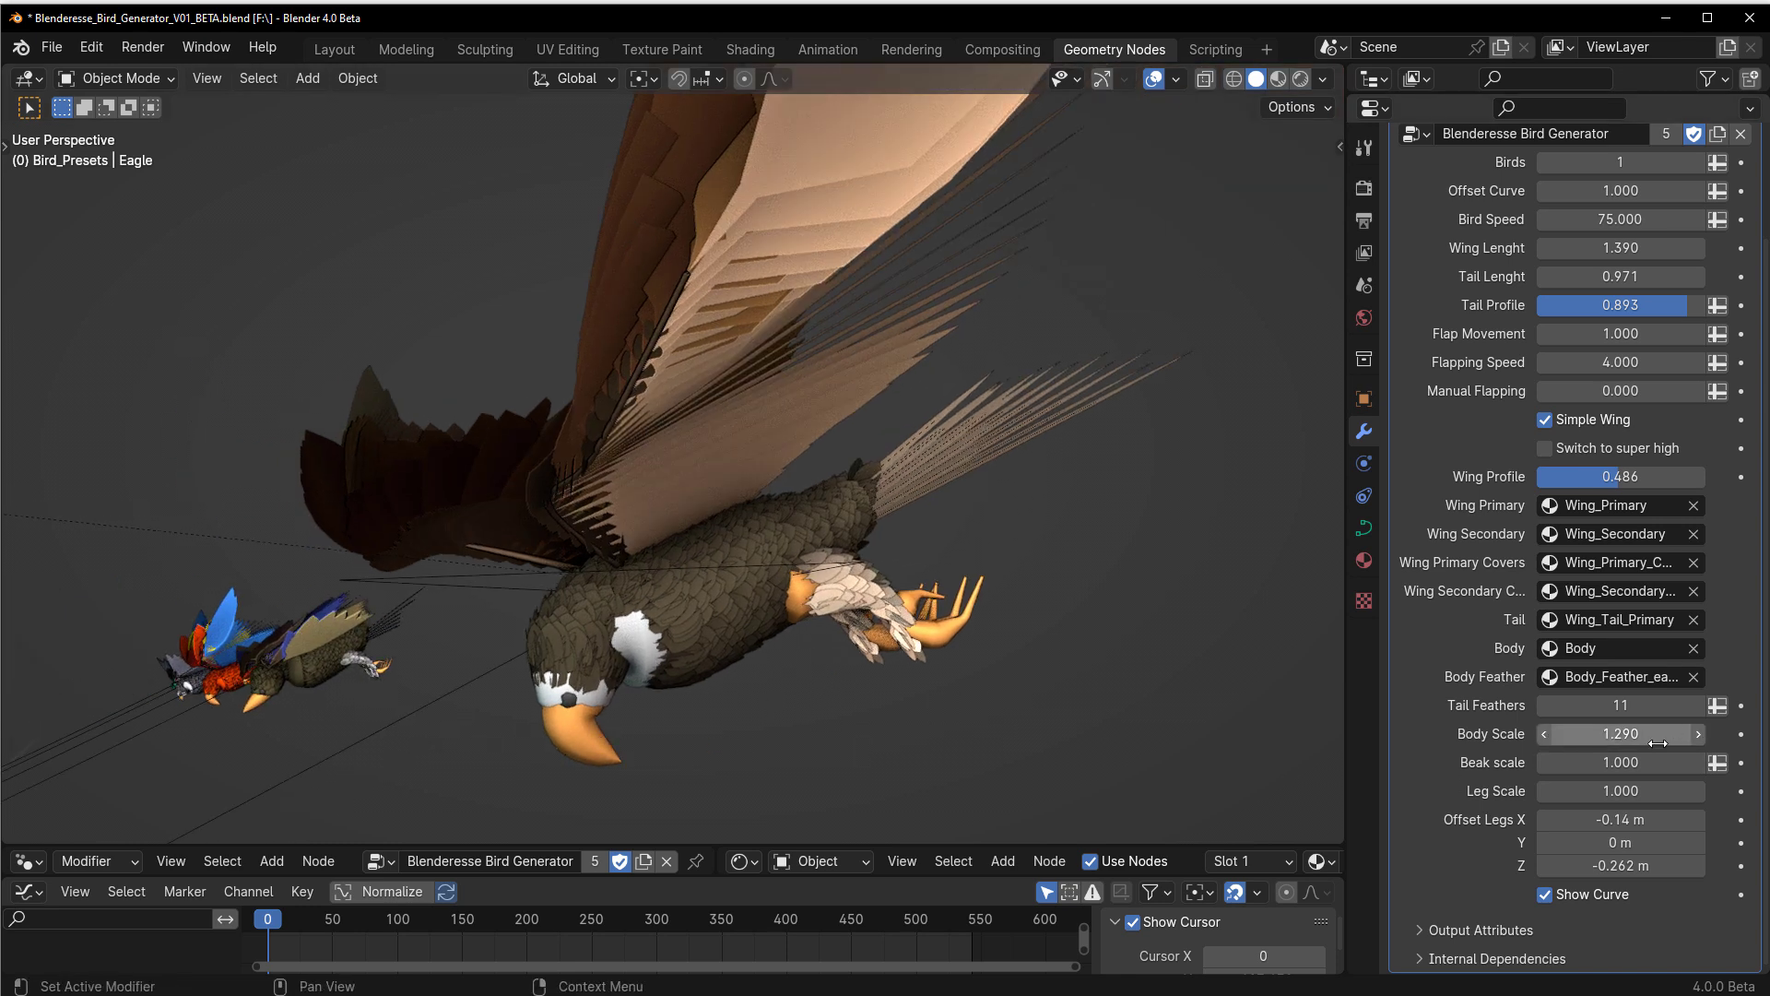
# Try out the eagle's Beak scale and turn off its Show Curve option.
pyautogui.moveTo(1645, 763); pyautogui.dragTo(1706, 763)
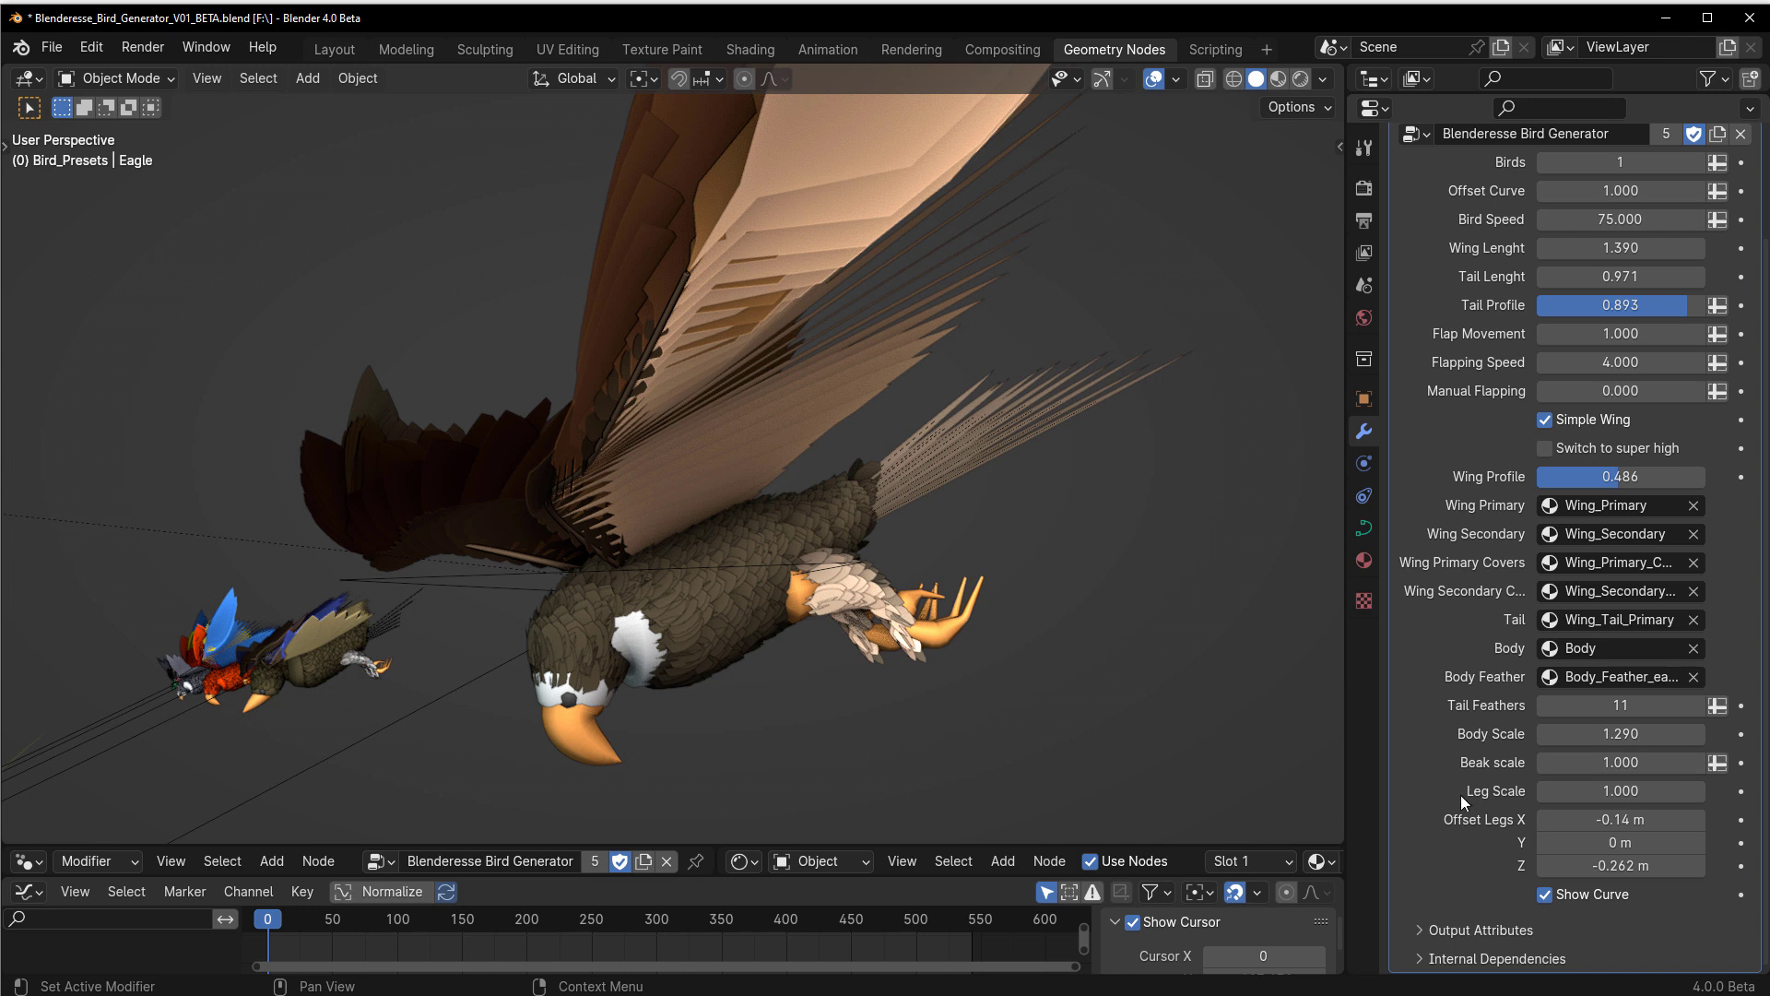
pyautogui.moveTo(911, 697); pyautogui.dragTo(996, 684, button='middle')
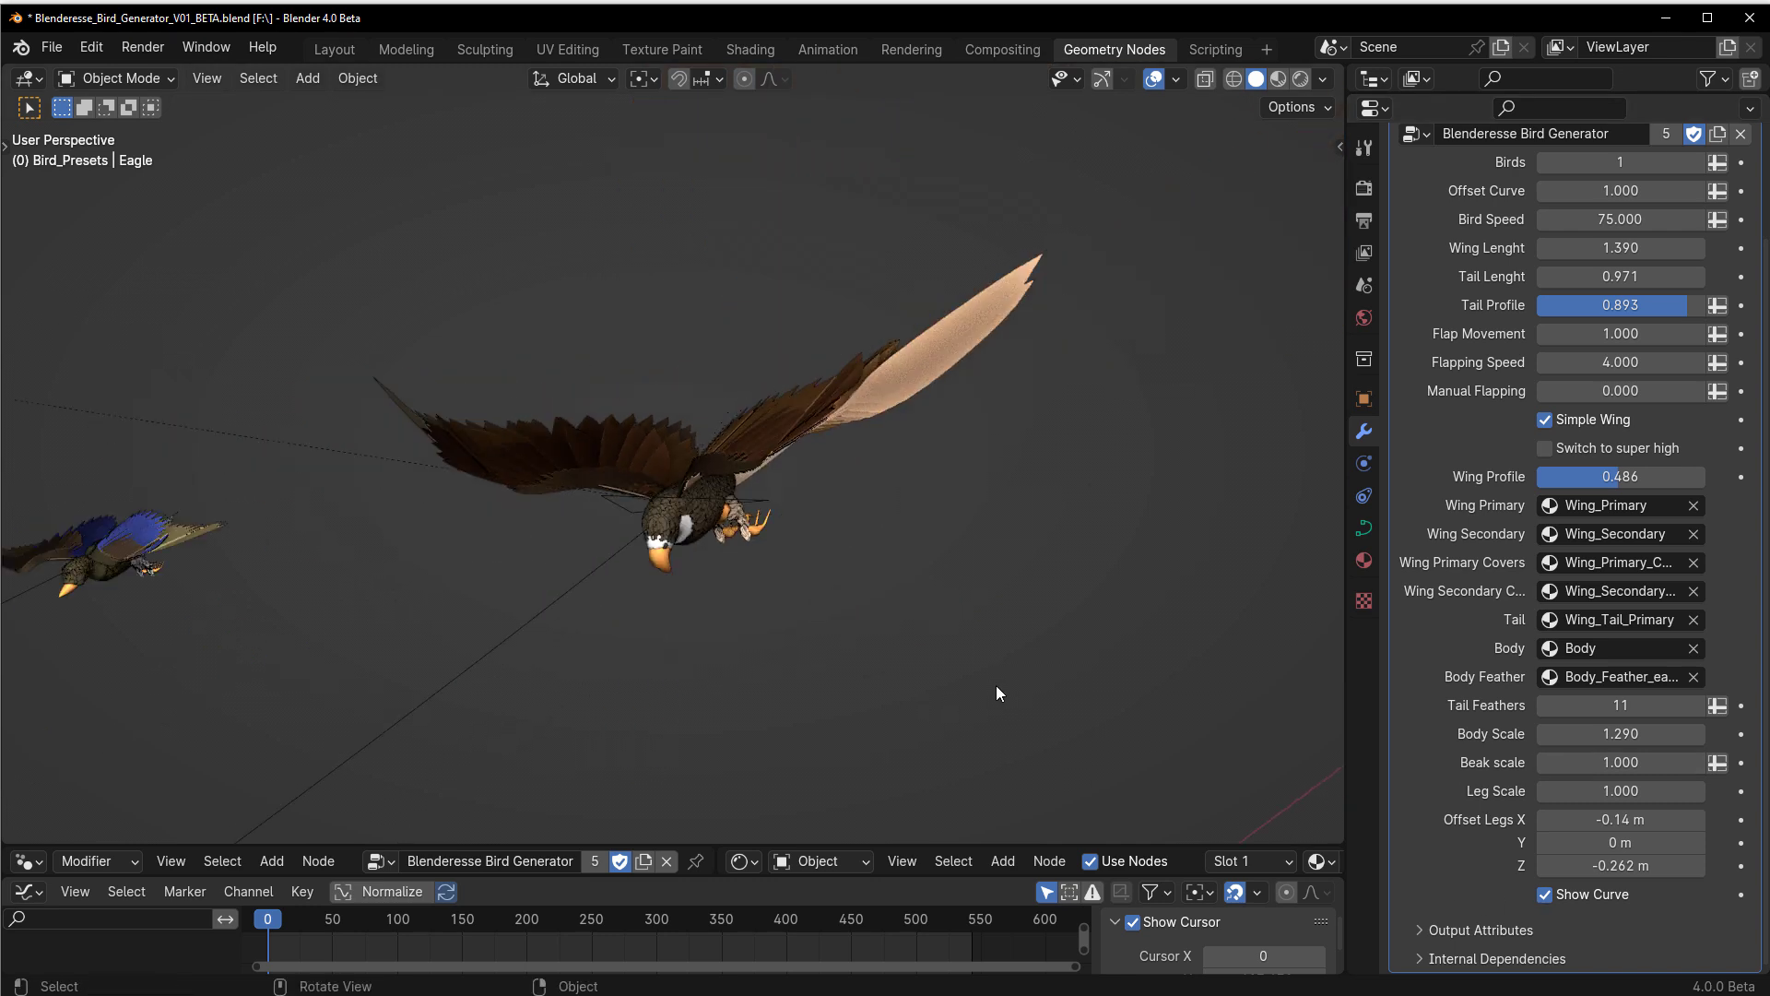
pyautogui.click(1547, 899)
# Turn off Simple Wing on the duck preset and compare its feathers with Switch to super high briefly enabled.
pyautogui.moveTo(876, 673); pyautogui.dragTo(876, 397, button='middle')
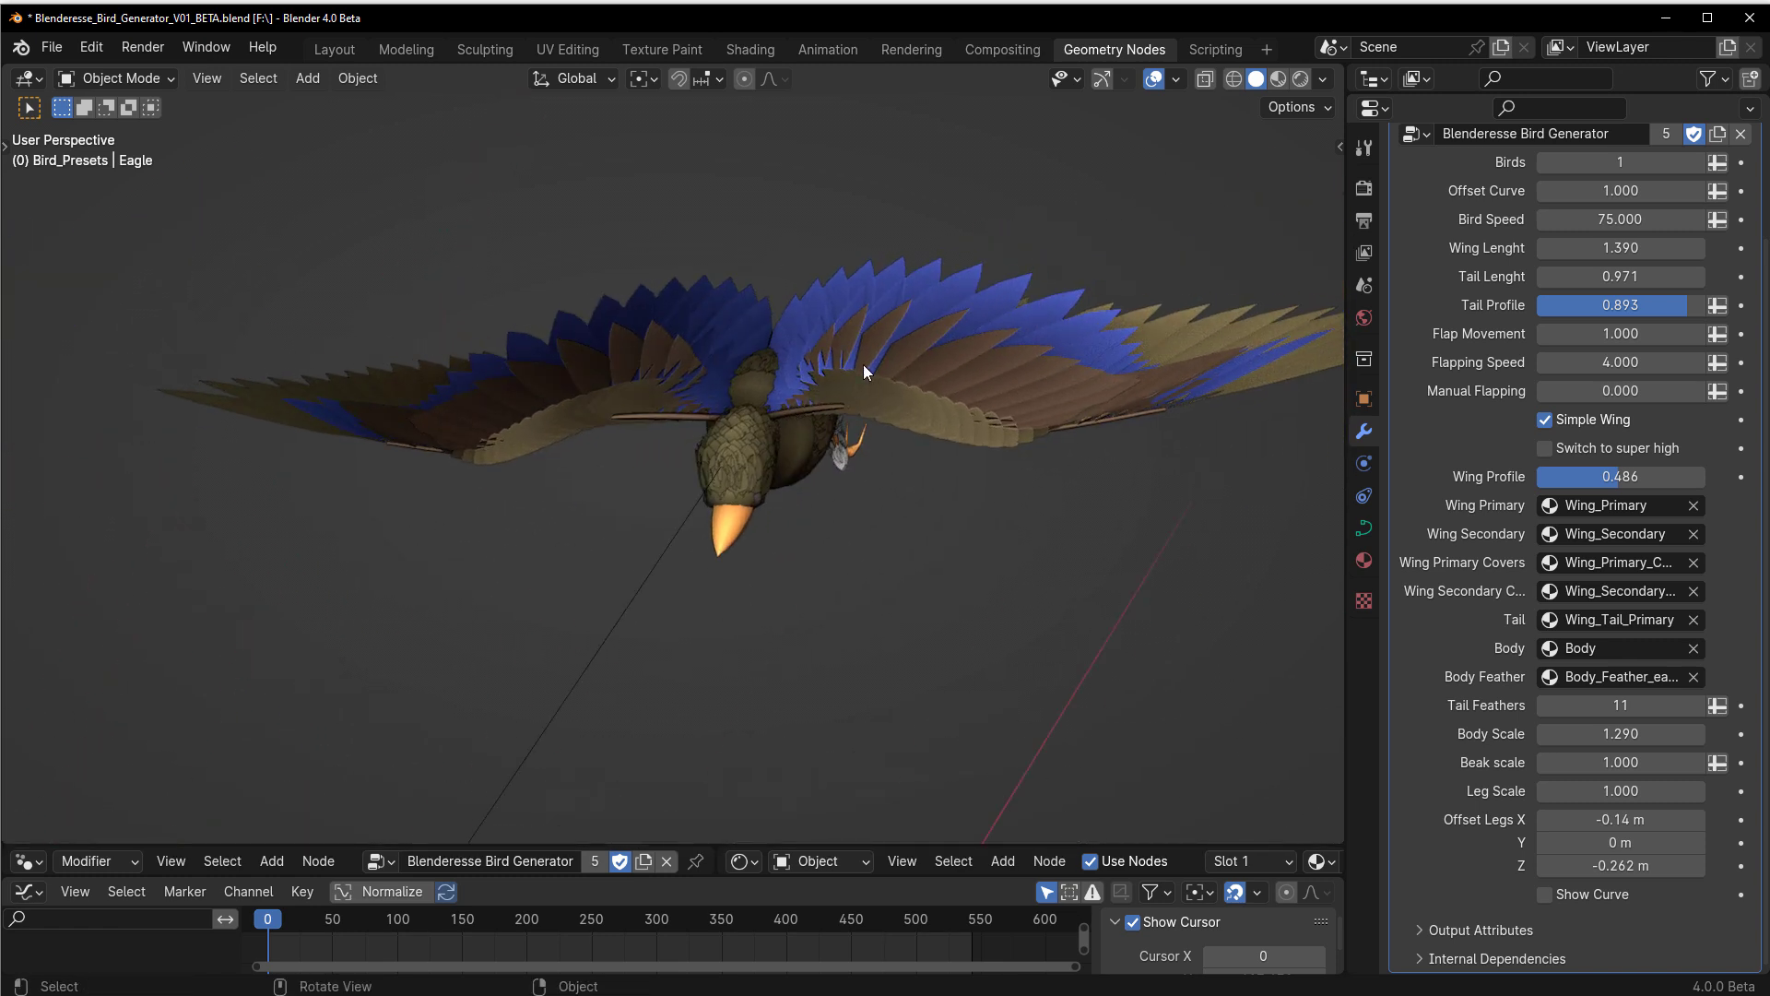
pyautogui.click(883, 391)
pyautogui.click(1545, 420)
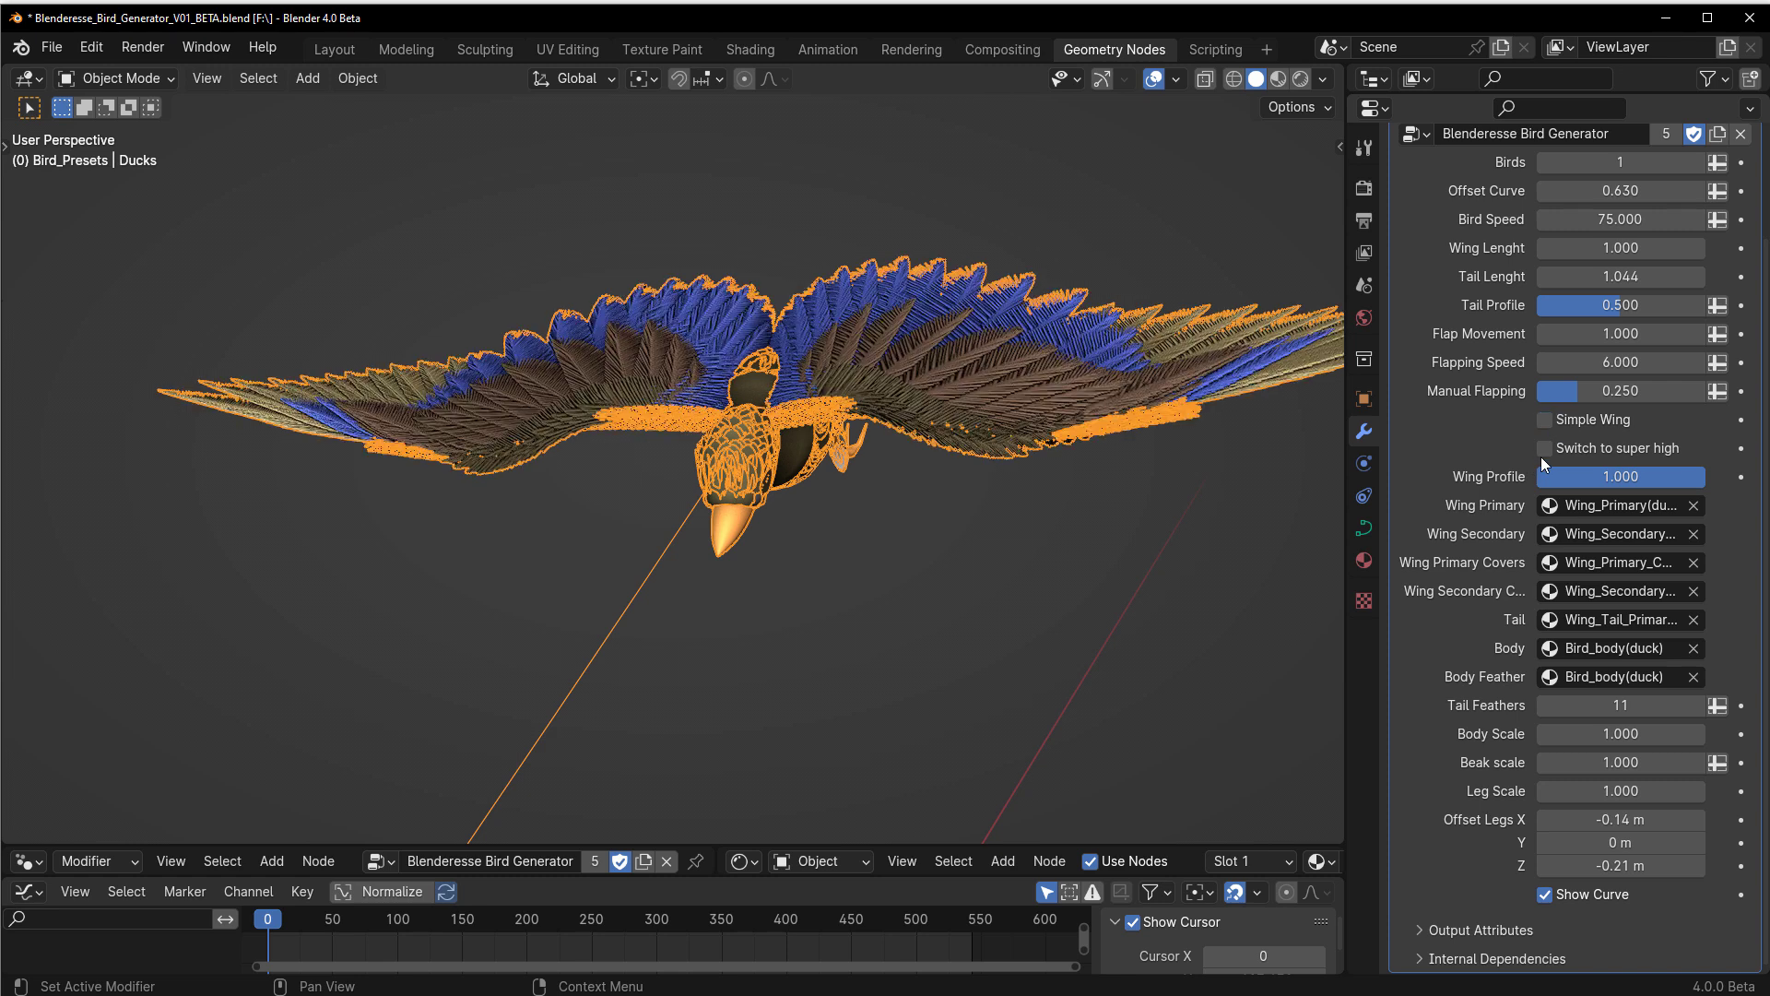
pyautogui.click(887, 614)
pyautogui.moveTo(946, 699); pyautogui.dragTo(910, 740, button='middle')
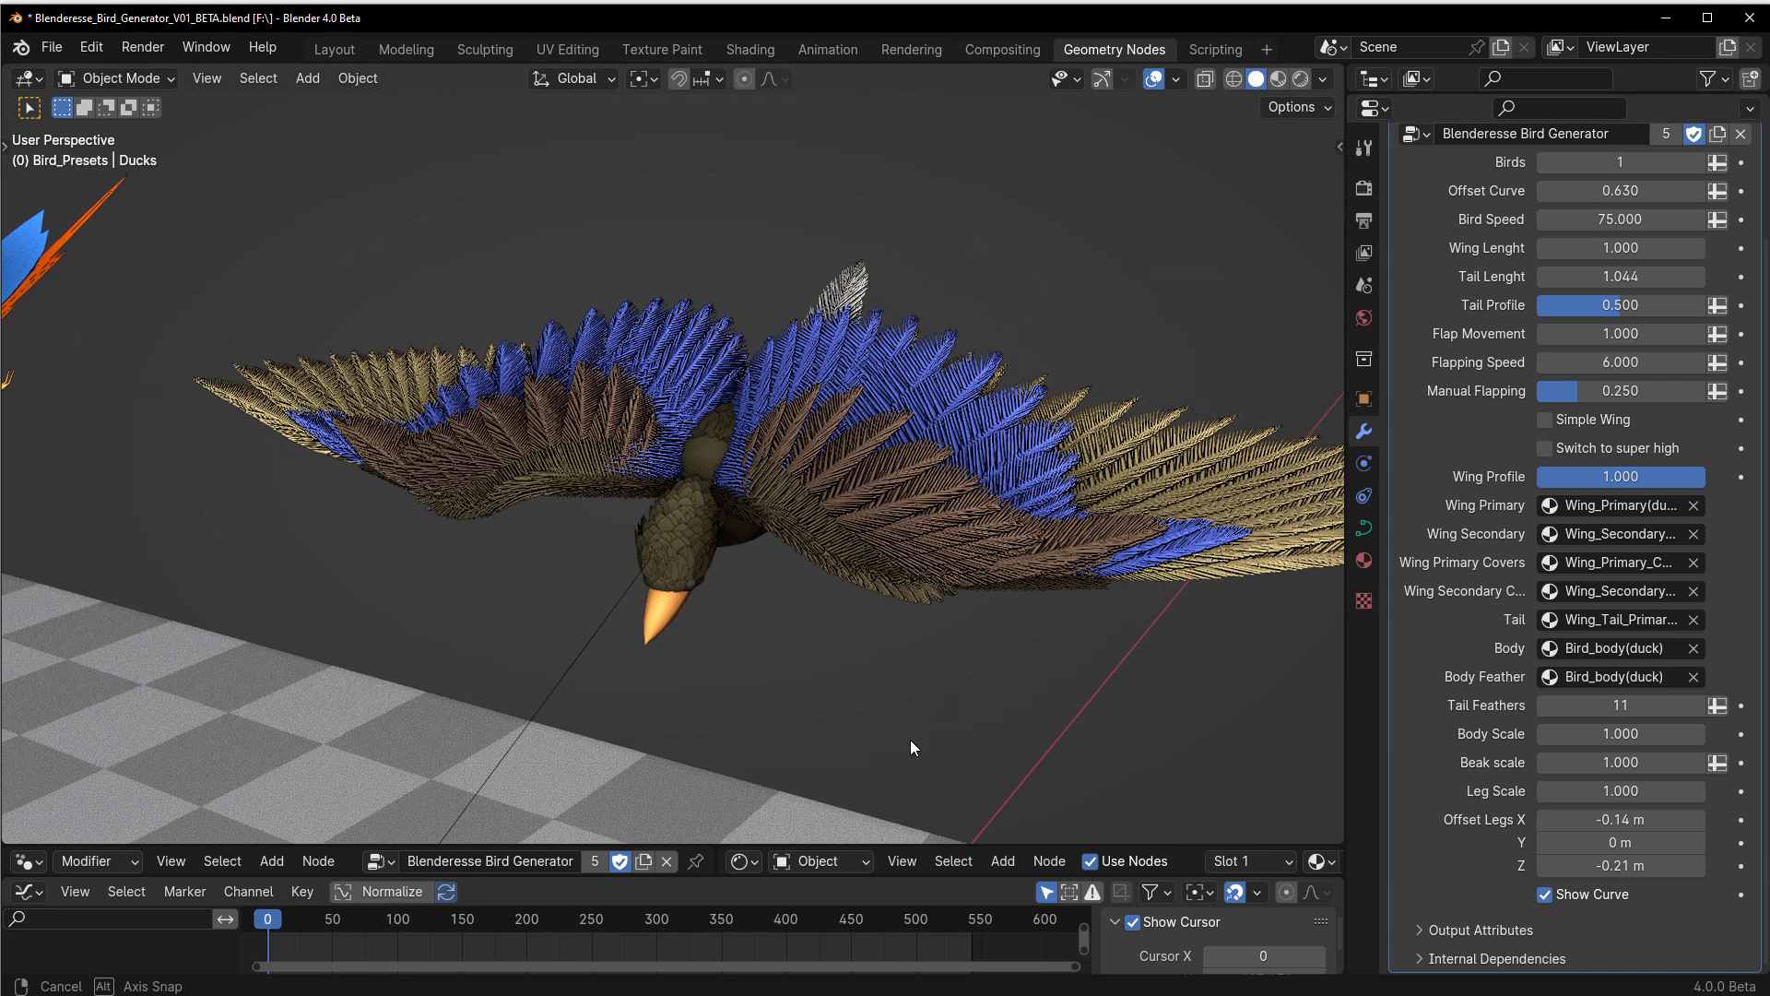
pyautogui.click(1551, 446)
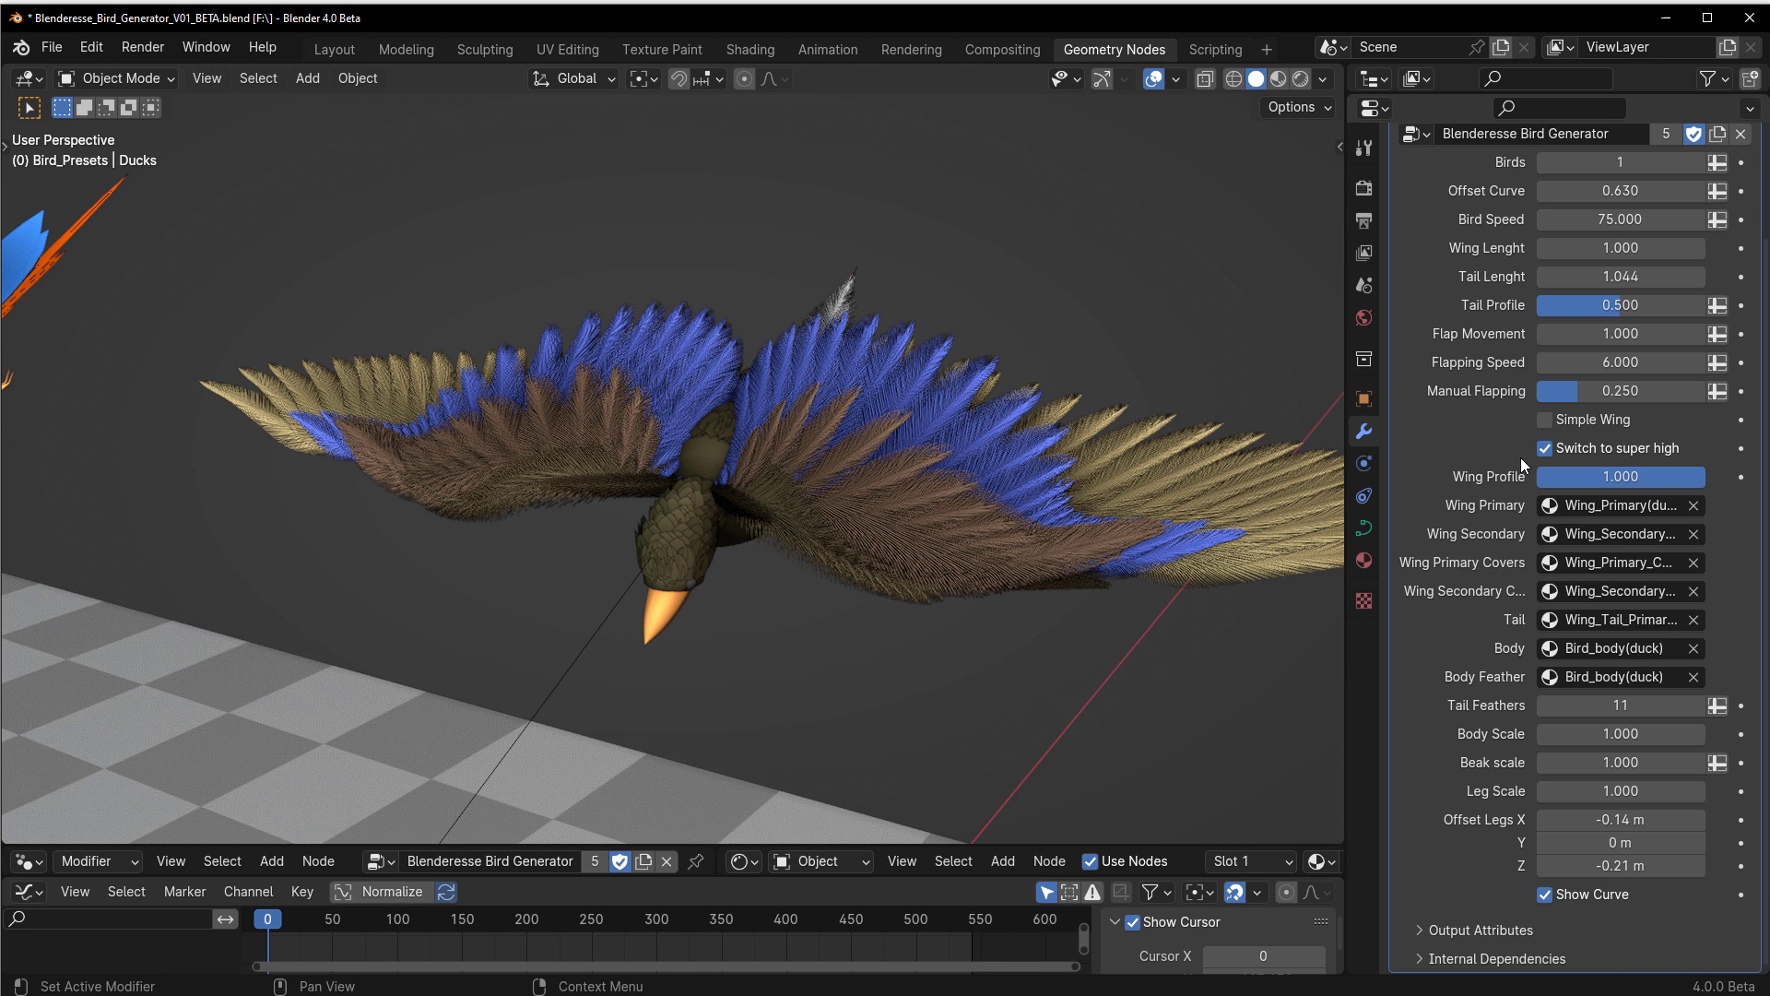
pyautogui.click(1547, 451)
# Play a few frames of the animation with the whole row of preset birds in view, and select the duck flock.
pyautogui.scroll(-6, 656, 505)
pyautogui.keyDown('shift'); pyautogui.moveTo(655, 599); pyautogui.dragTo(949, 637, button='middle'); pyautogui.keyUp('shift')
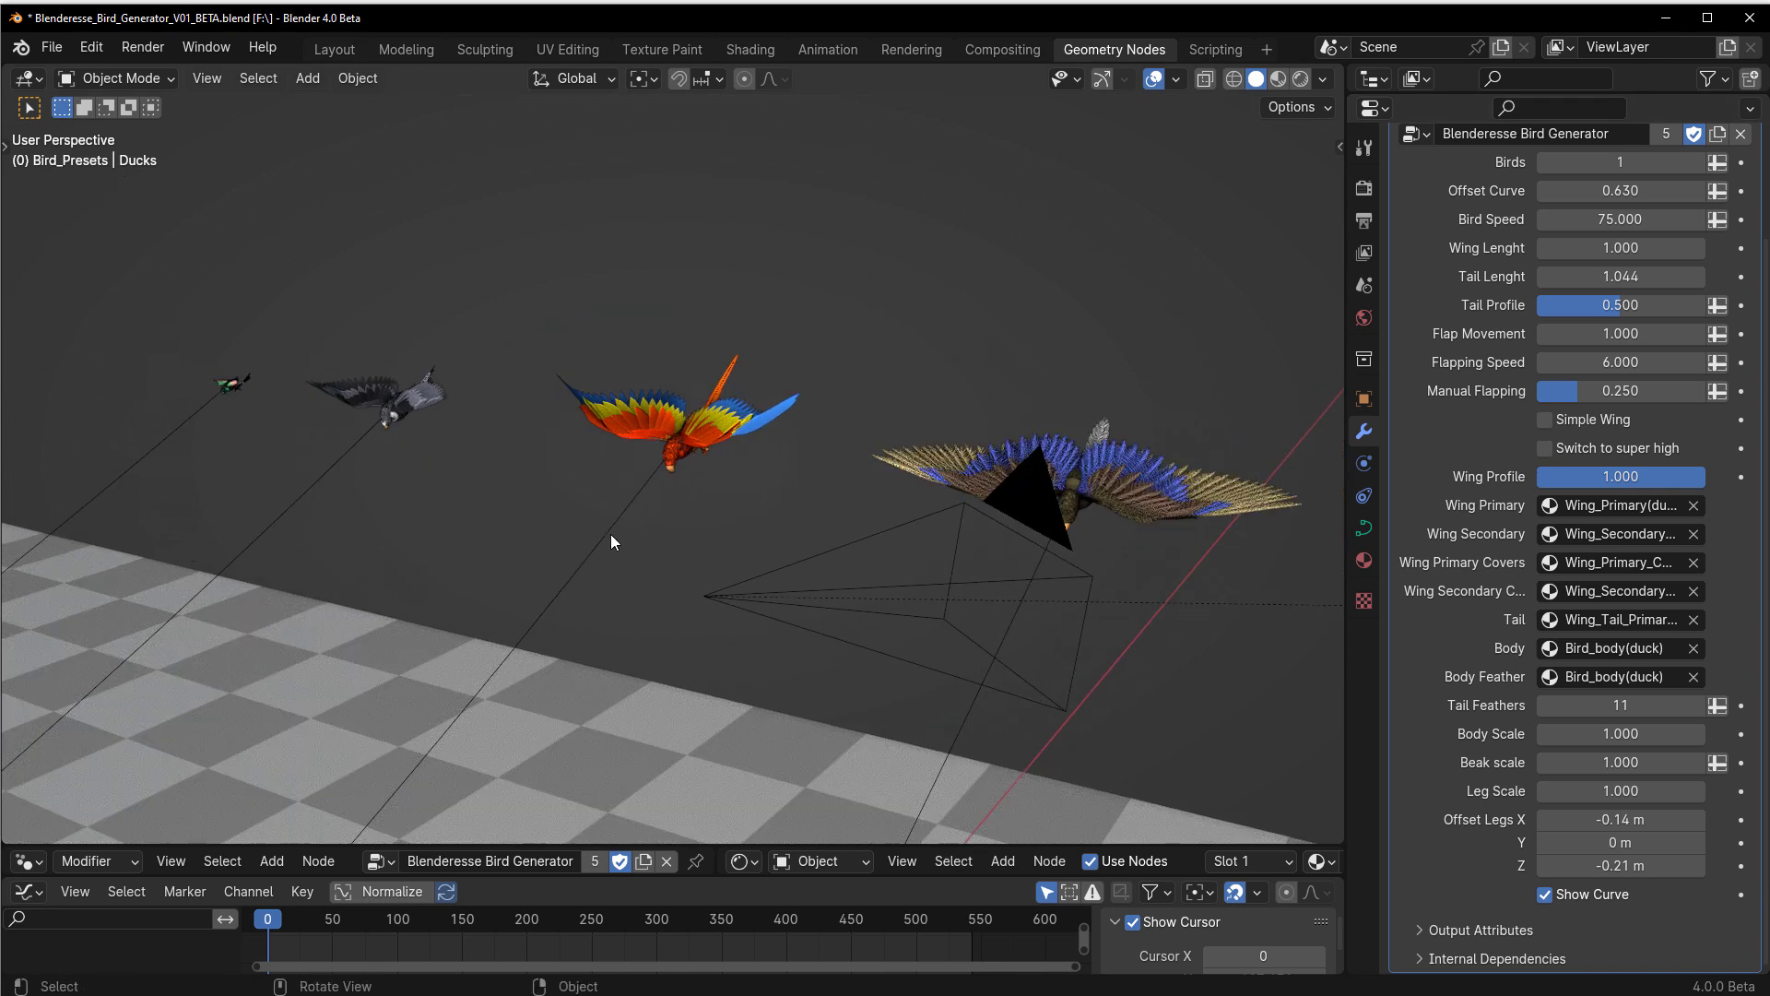
pyautogui.scroll(3, 611, 535)
pyautogui.scroll(-4, 611, 541)
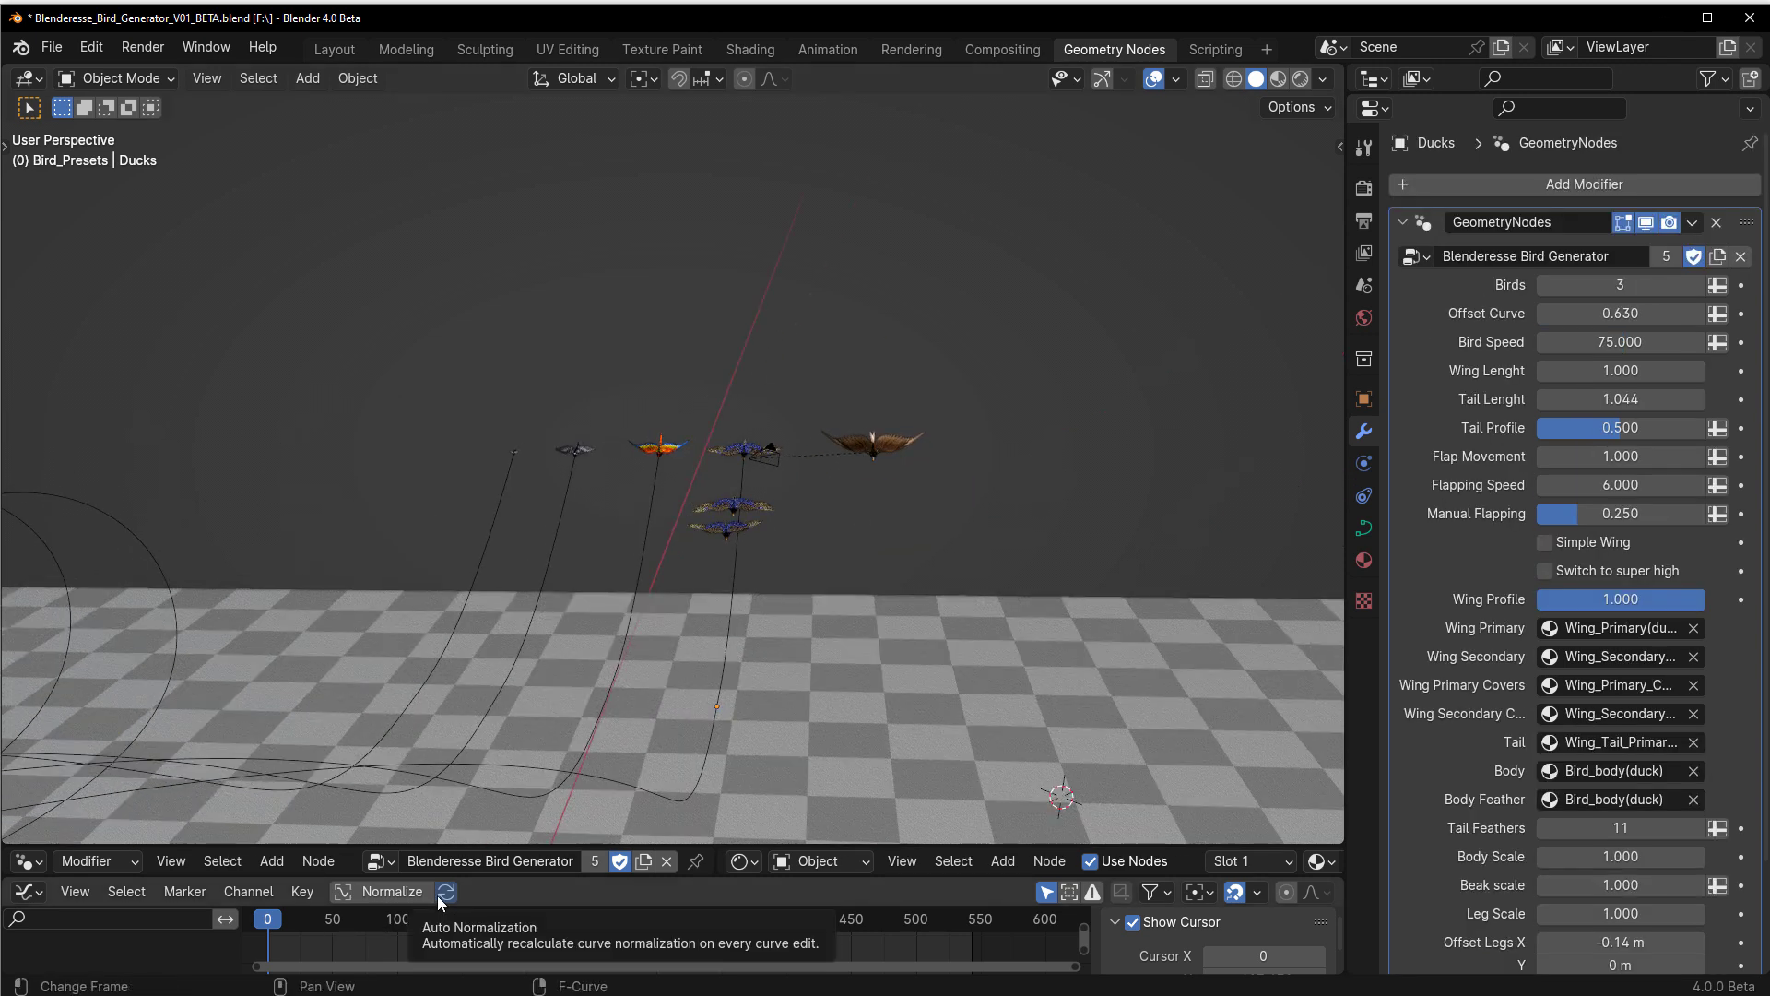
pyautogui.press('space')
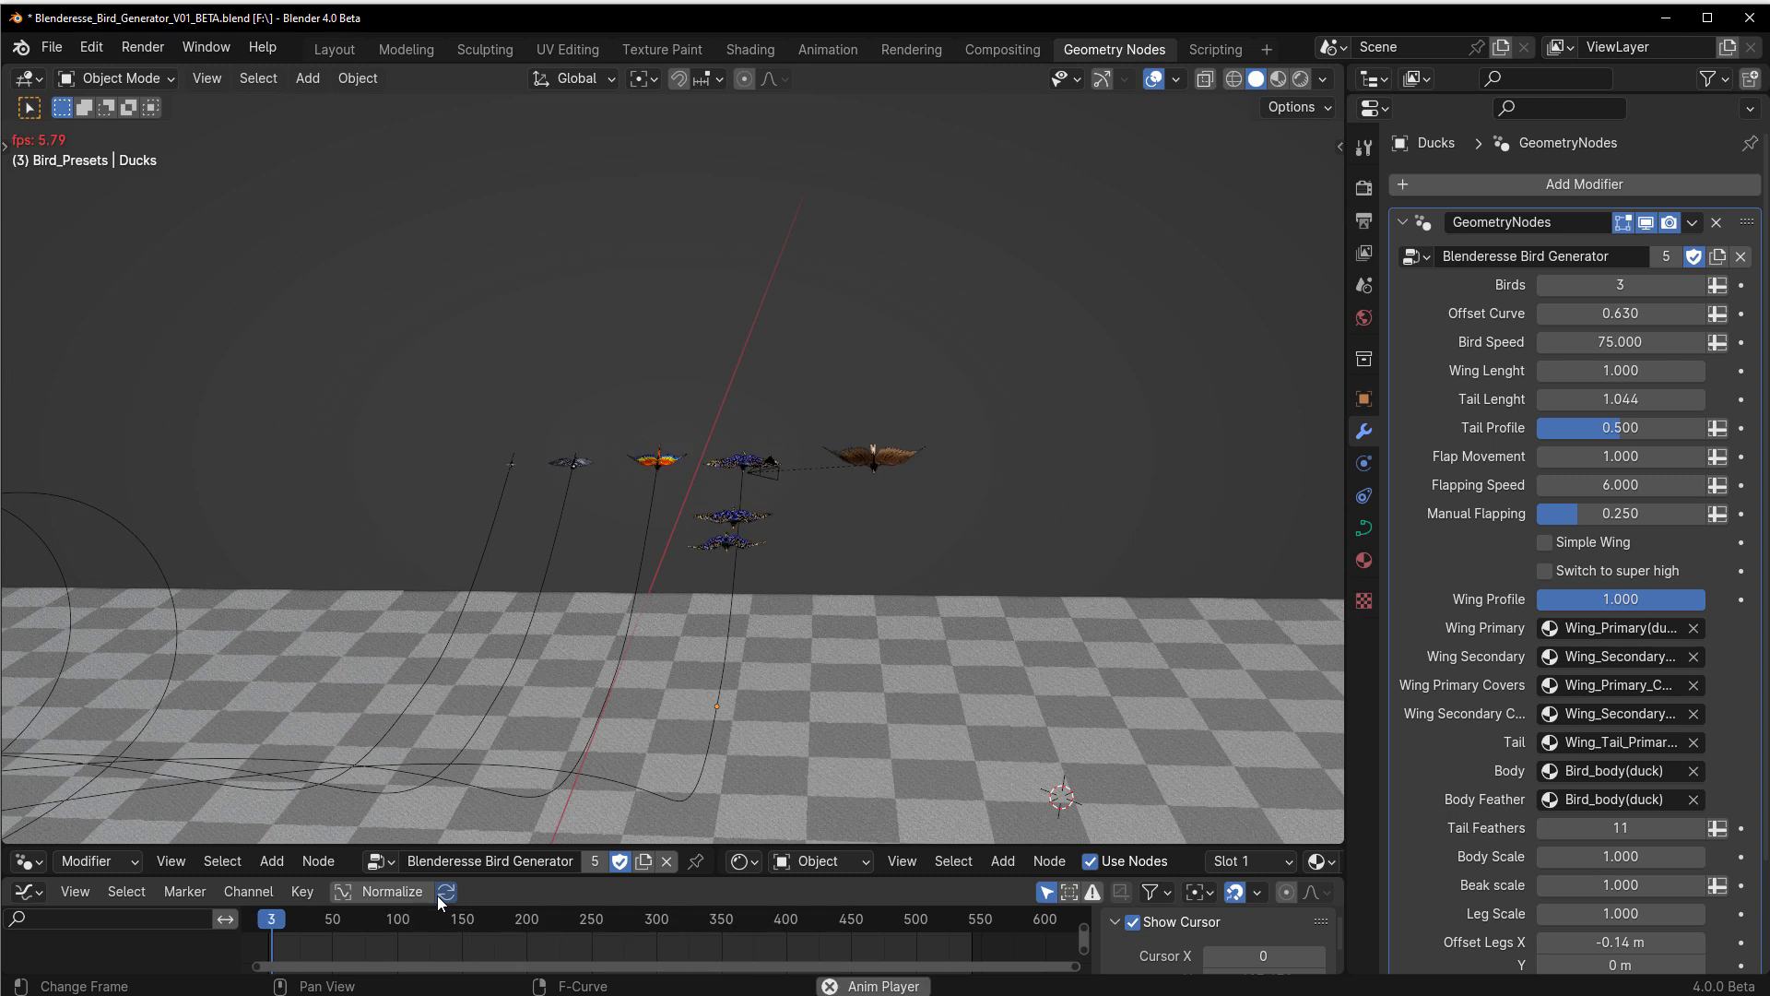
pyautogui.press('space')
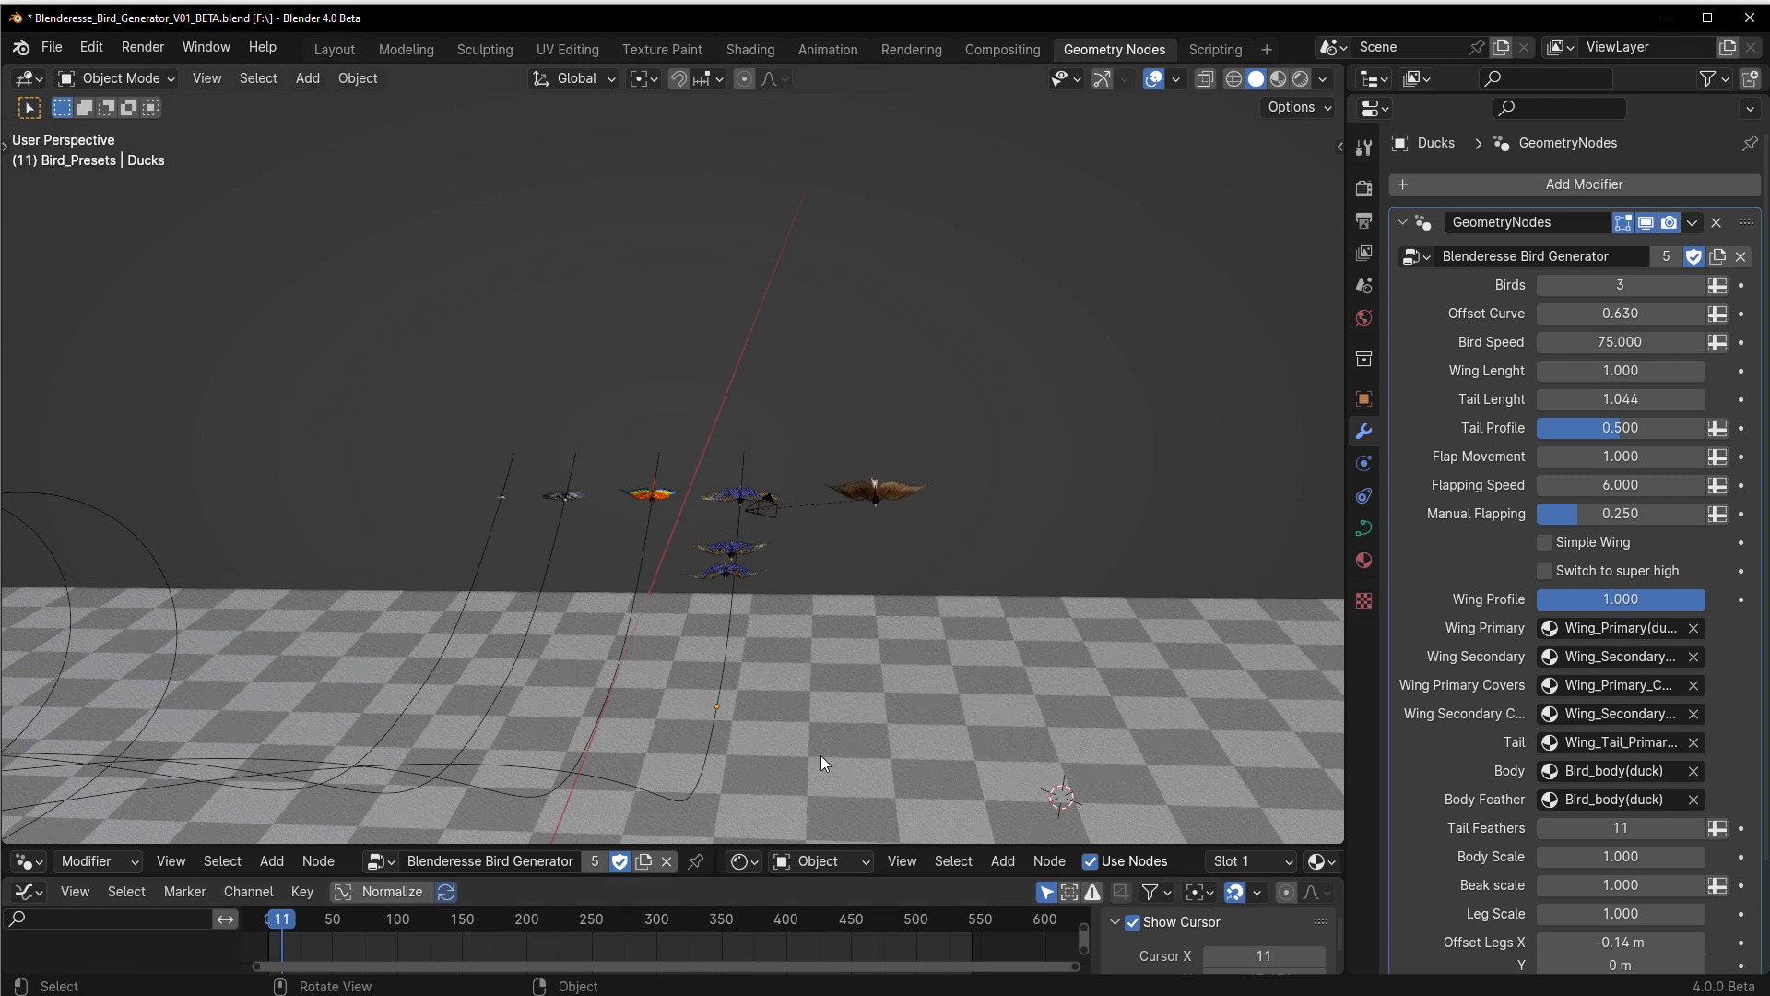
pyautogui.click(729, 502)
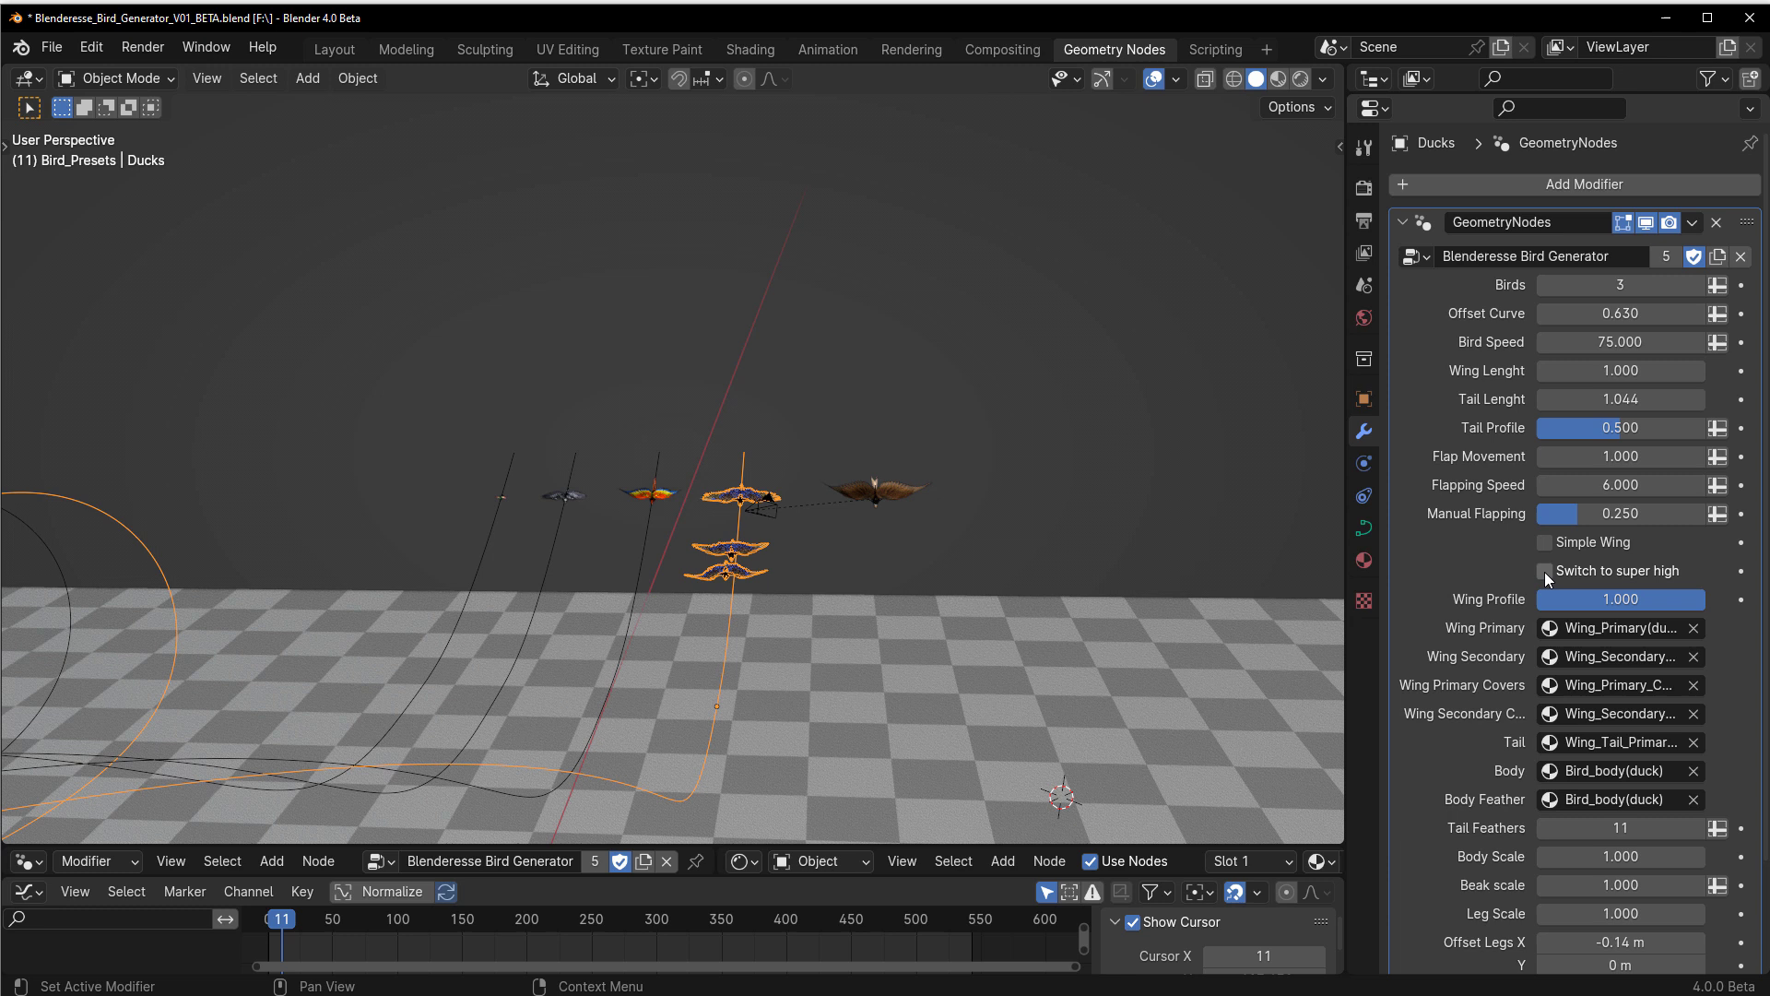
pyautogui.click(939, 415)
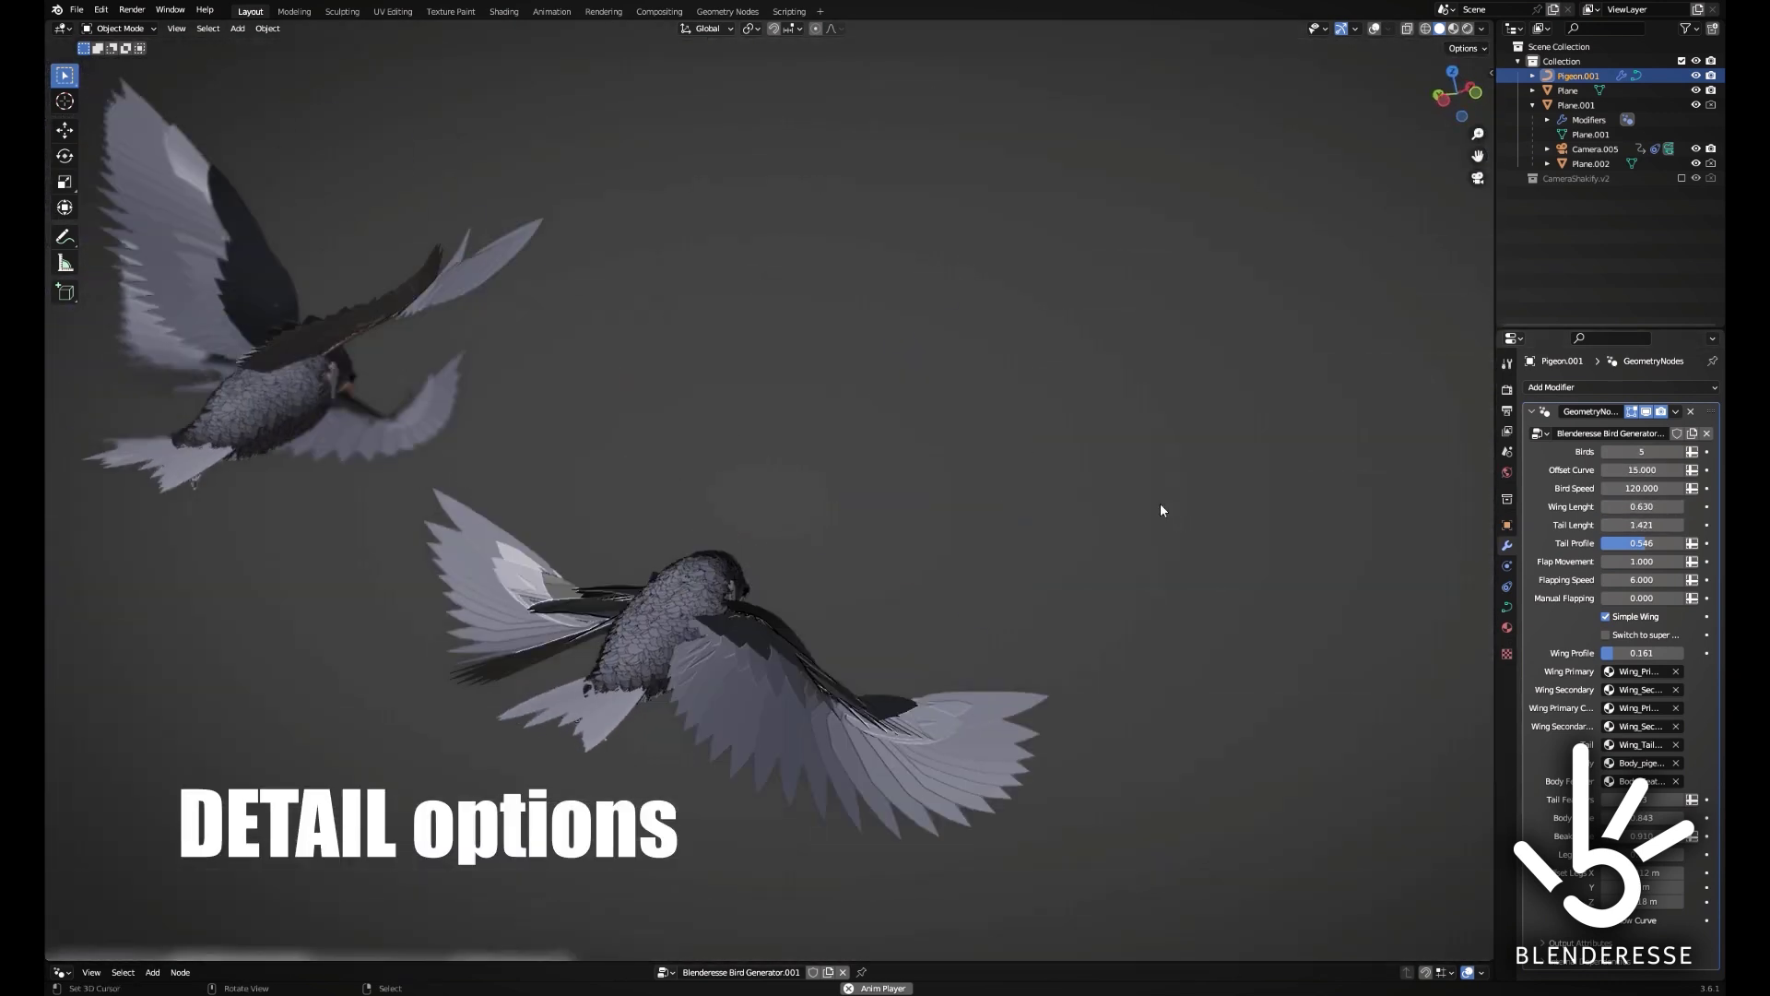
# Turn off Simple Wing and enable Switch to super high for the pigeon flock.
pyautogui.click(1606, 616)
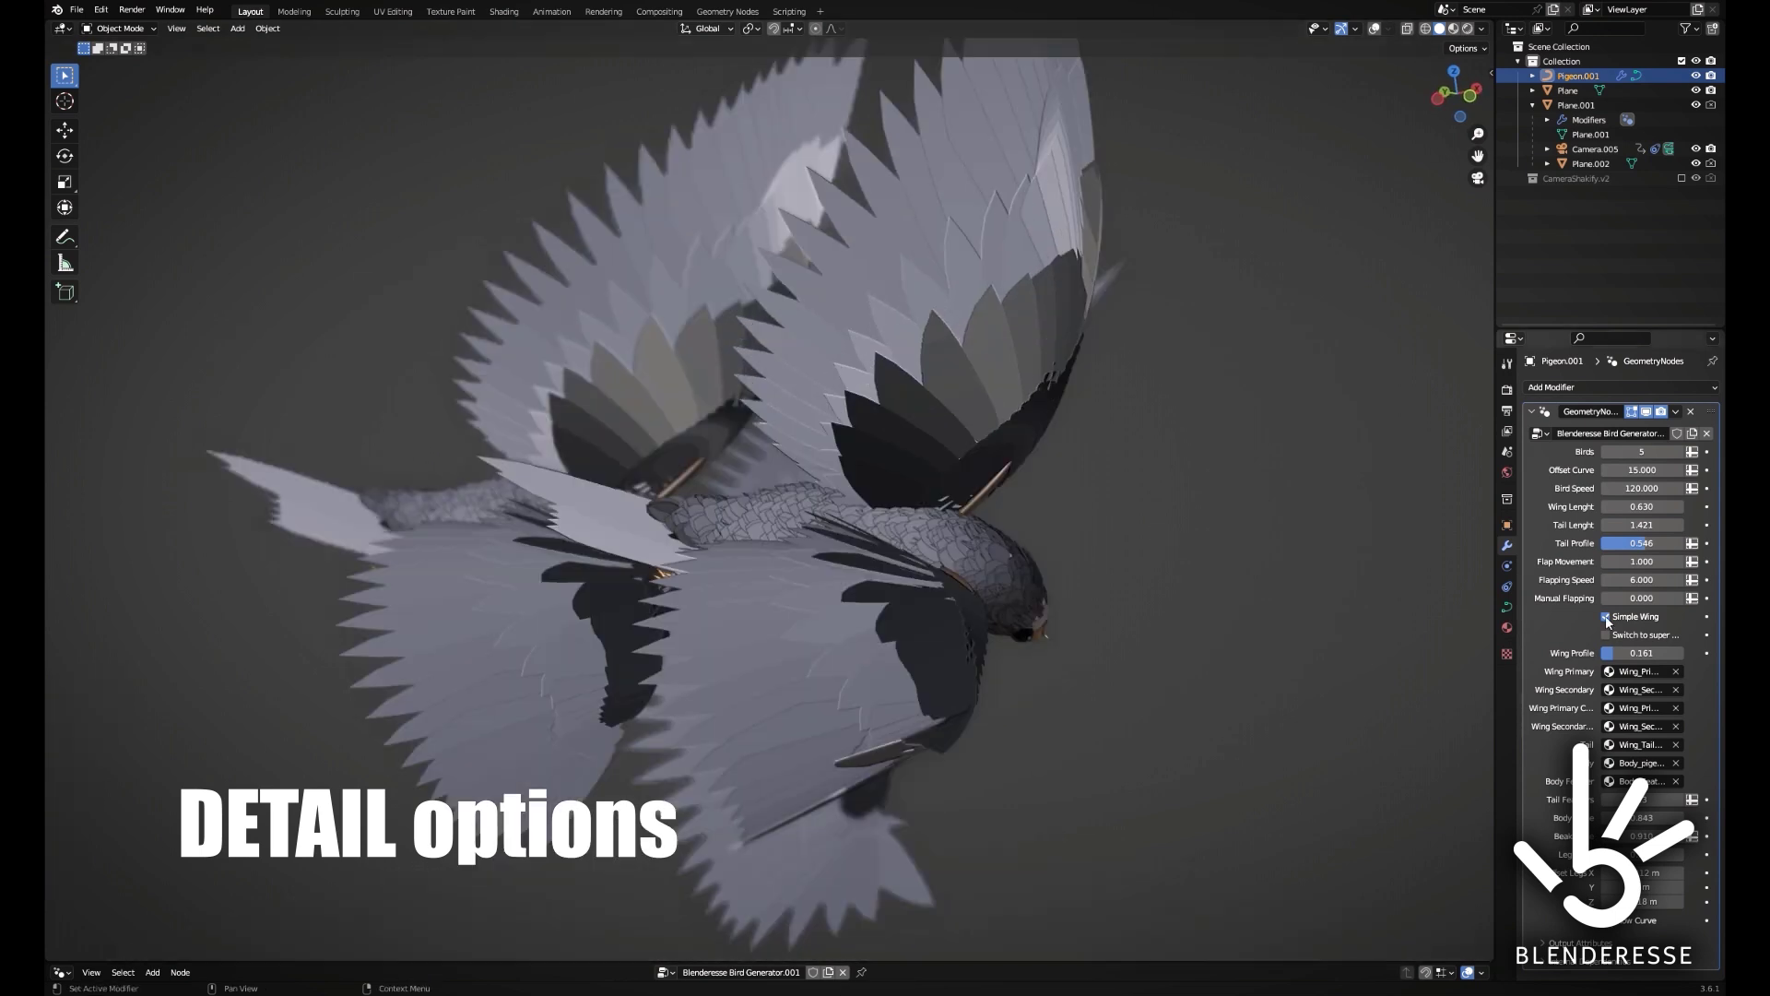
pyautogui.click(1606, 634)
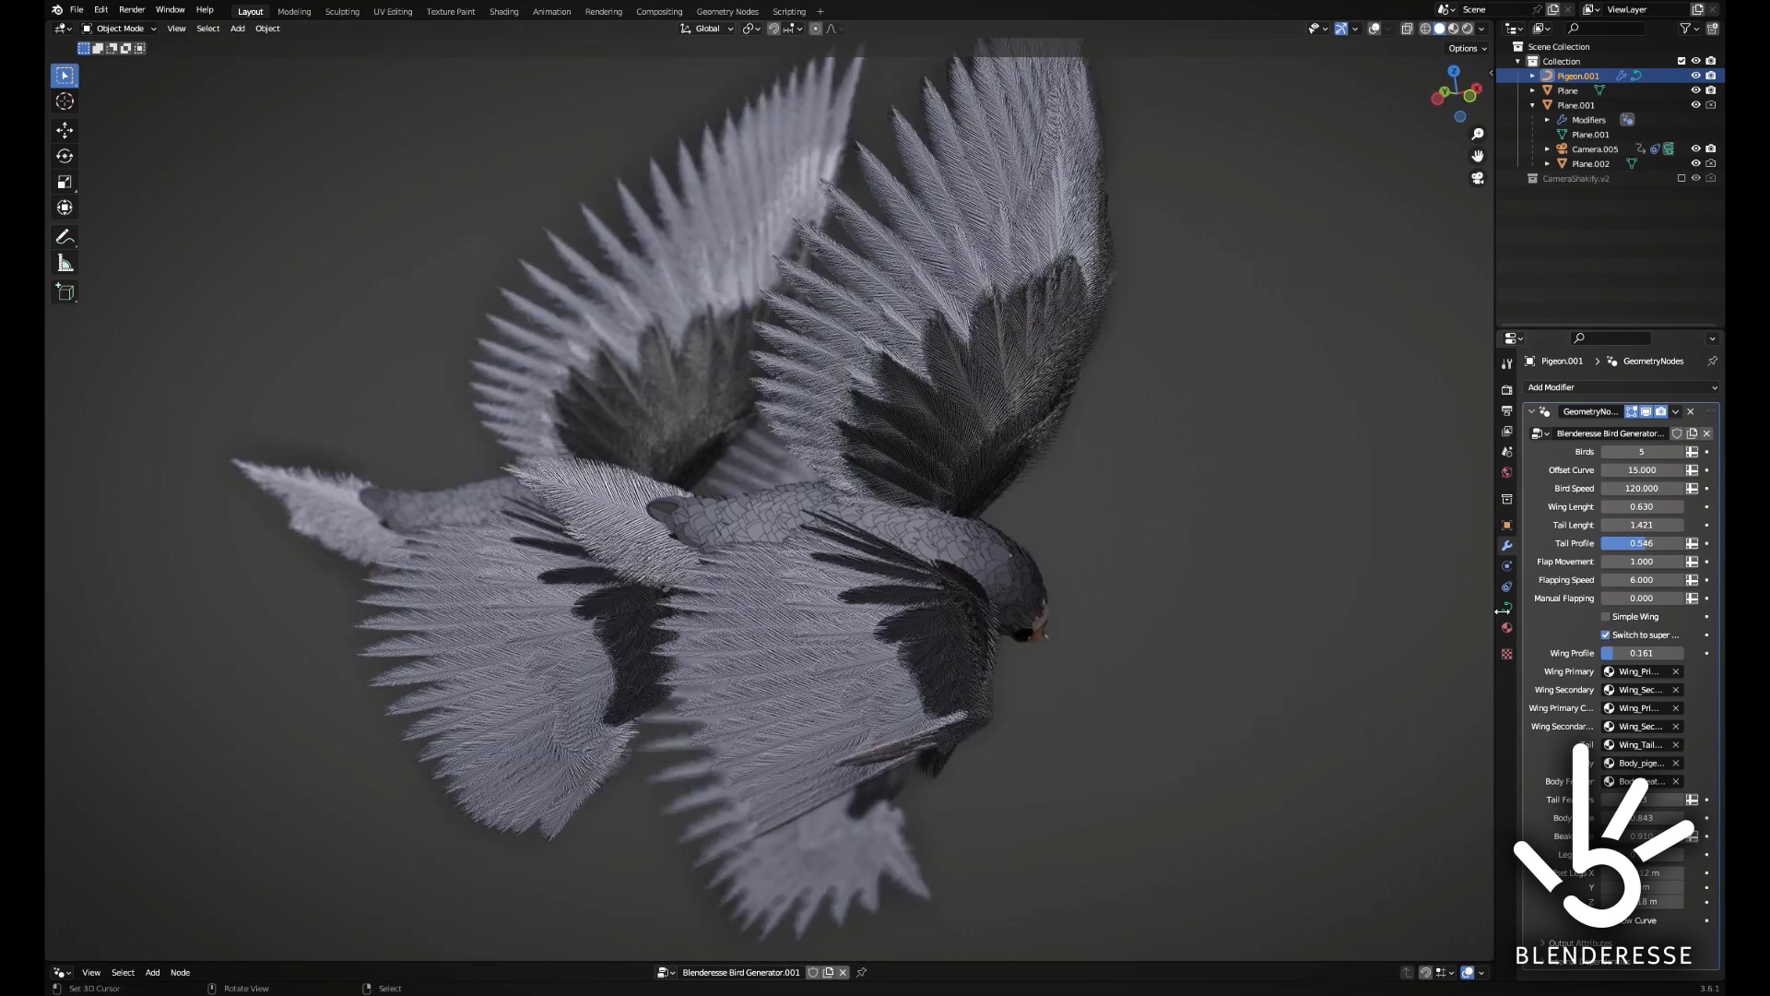